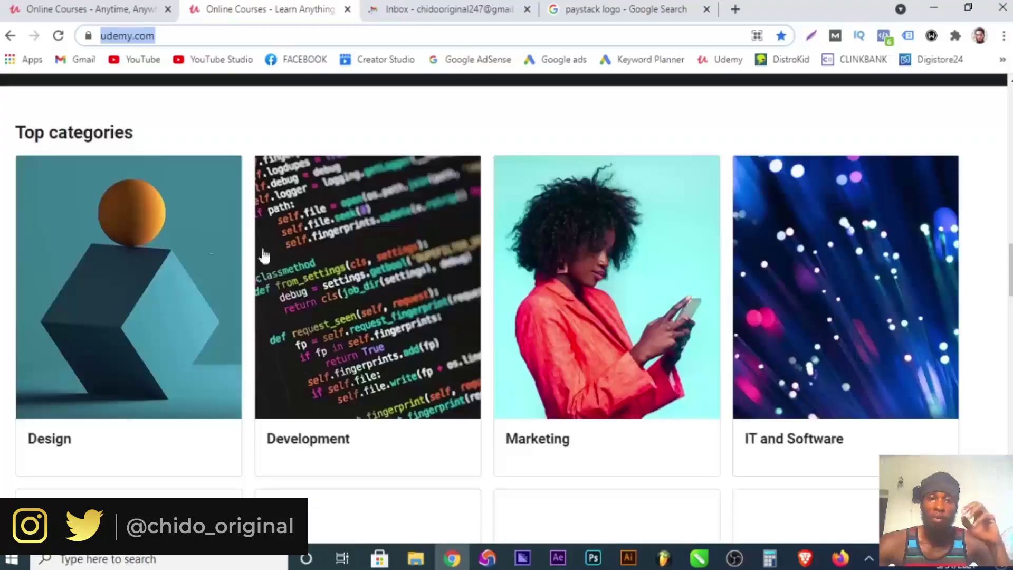
{"action": "scroll", "coordinate": [422, 303], "scroll_direction": "down", "scroll_amount": 3}
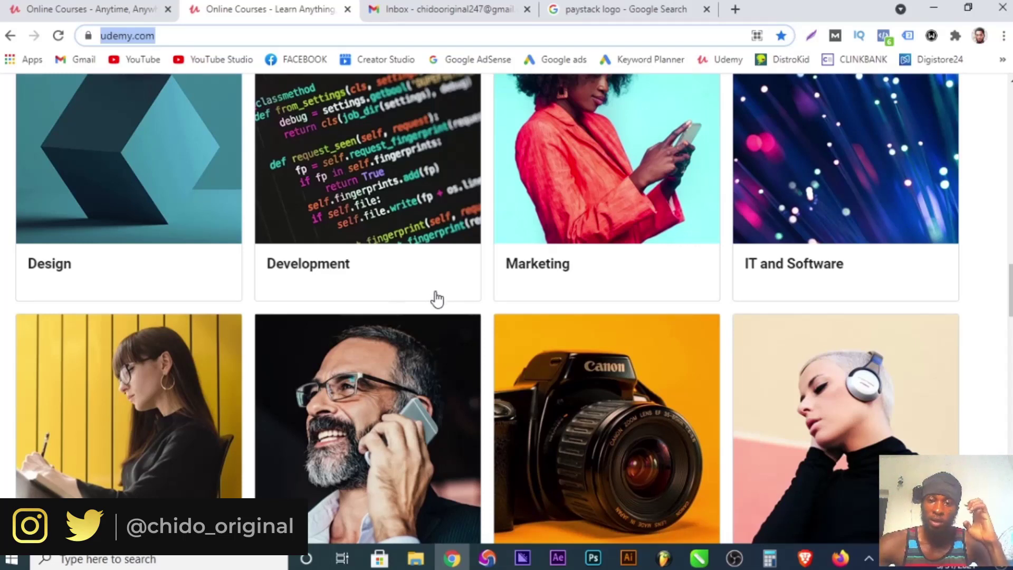
{"action": "scroll", "coordinate": [438, 295], "scroll_direction": "down", "scroll_amount": 5}
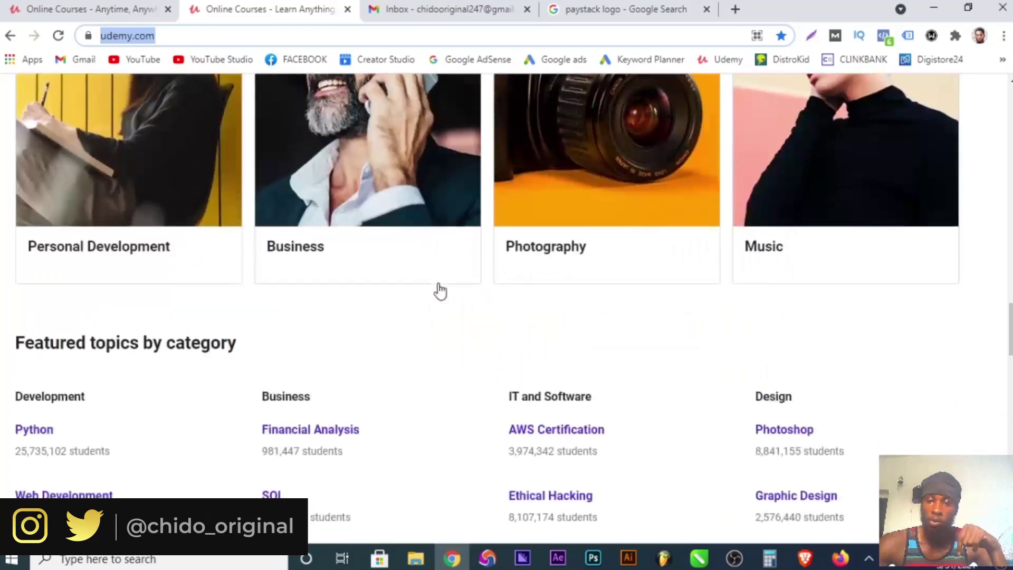
{"action": "scroll", "coordinate": [439, 291], "scroll_direction": "down", "scroll_amount": 13}
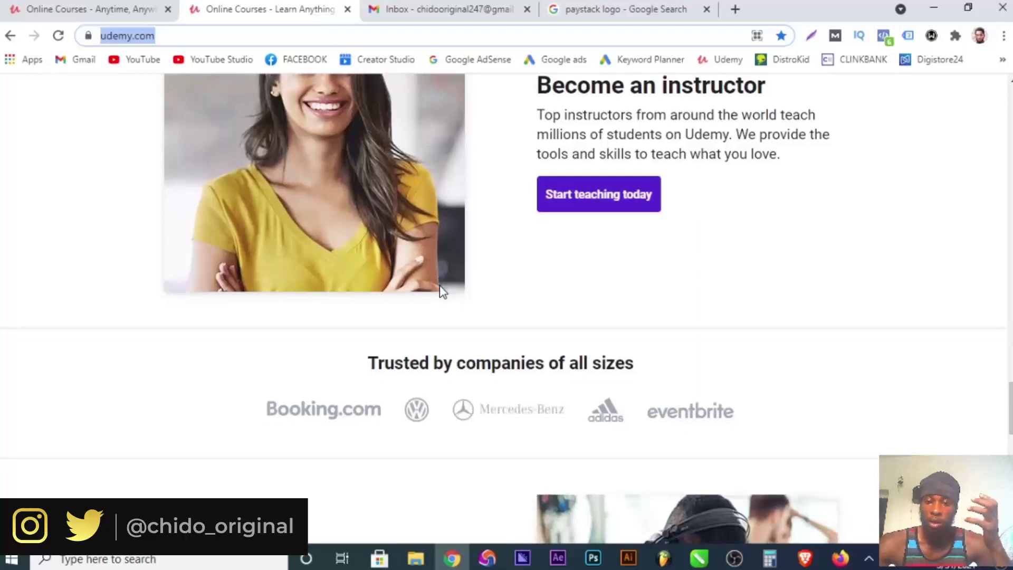
{"action": "scroll", "coordinate": [442, 291], "scroll_direction": "down", "scroll_amount": 11}
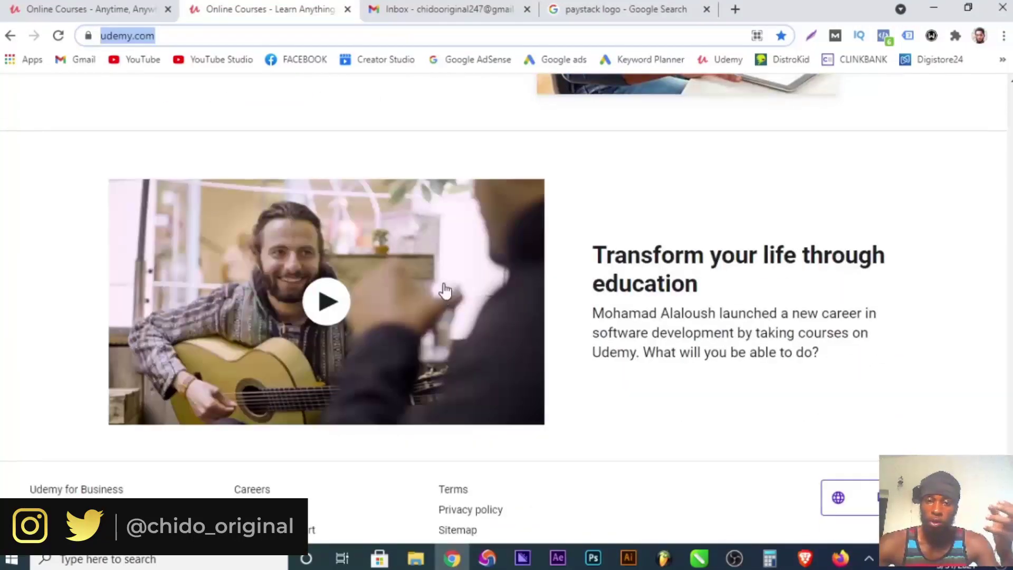
{"action": "scroll", "coordinate": [443, 291], "scroll_direction": "down", "scroll_amount": 2}
{"action": "scroll", "coordinate": [444, 291], "scroll_direction": "up", "scroll_amount": 20}
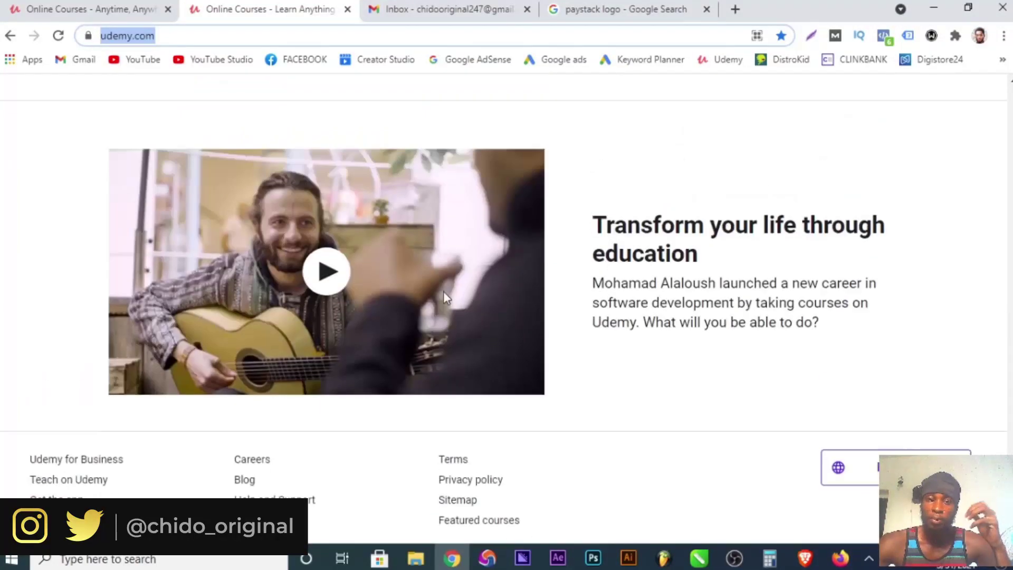
{"action": "scroll", "coordinate": [443, 287], "scroll_direction": "up", "scroll_amount": 9}
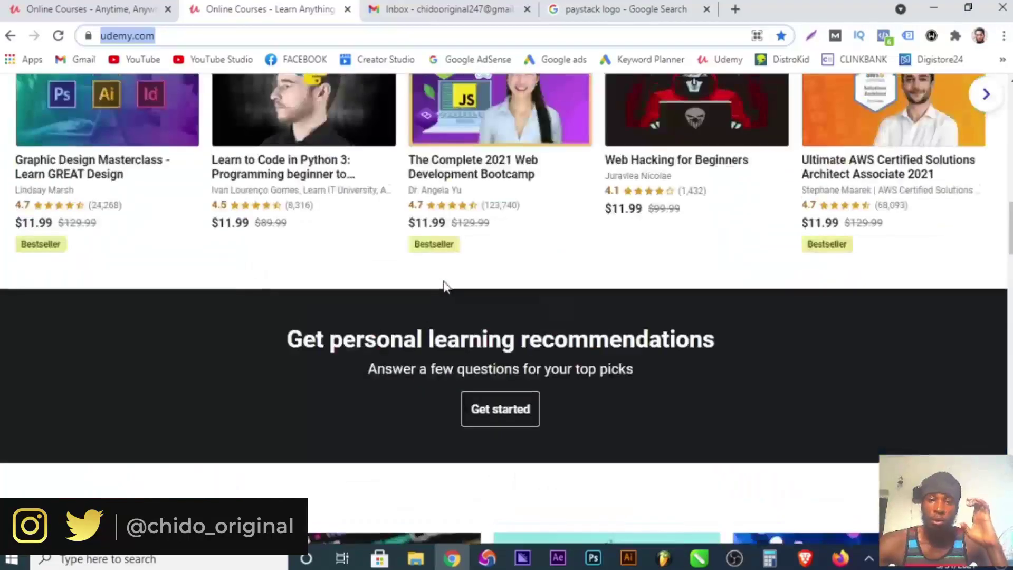
{"action": "scroll", "coordinate": [444, 292], "scroll_direction": "up", "scroll_amount": 8}
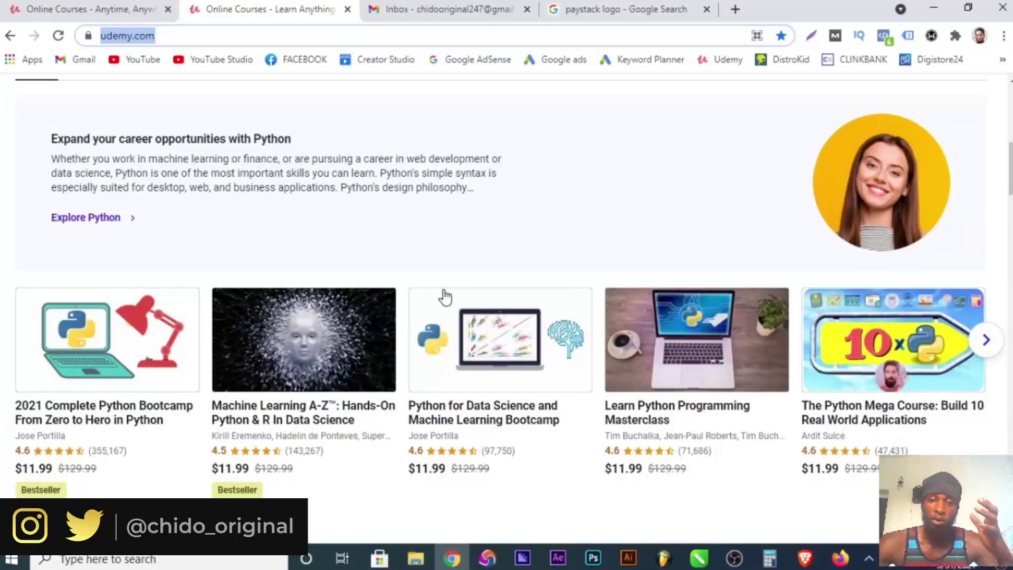
{"action": "scroll", "coordinate": [444, 289], "scroll_direction": "up", "scroll_amount": 3}
{"action": "scroll", "coordinate": [444, 305], "scroll_direction": "up", "scroll_amount": 6}
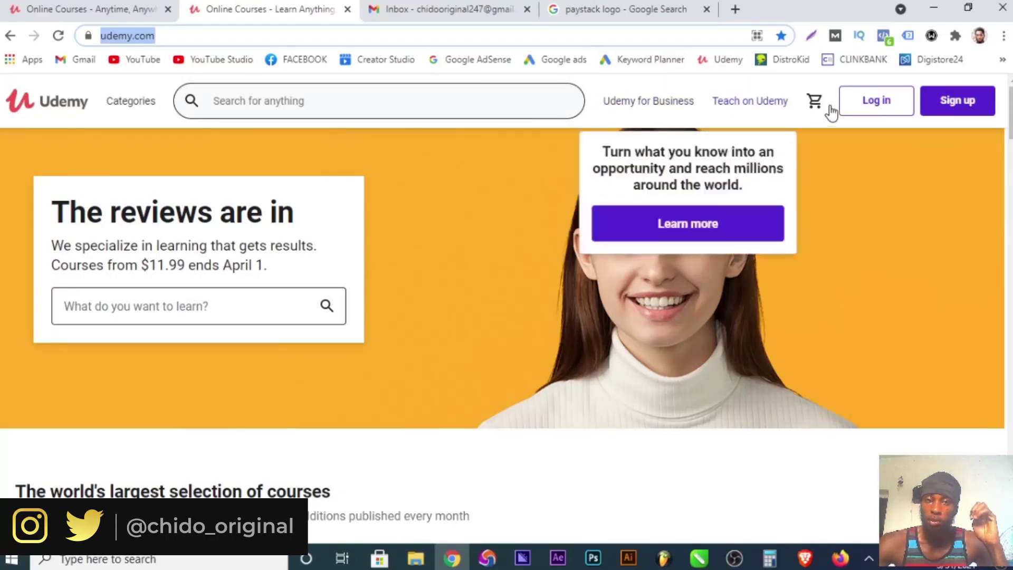
Dismiss the home-page popup, open the sign-up form and enter the full name and e-mail address.
{"action": "left_click", "coordinate": [235, 35]}
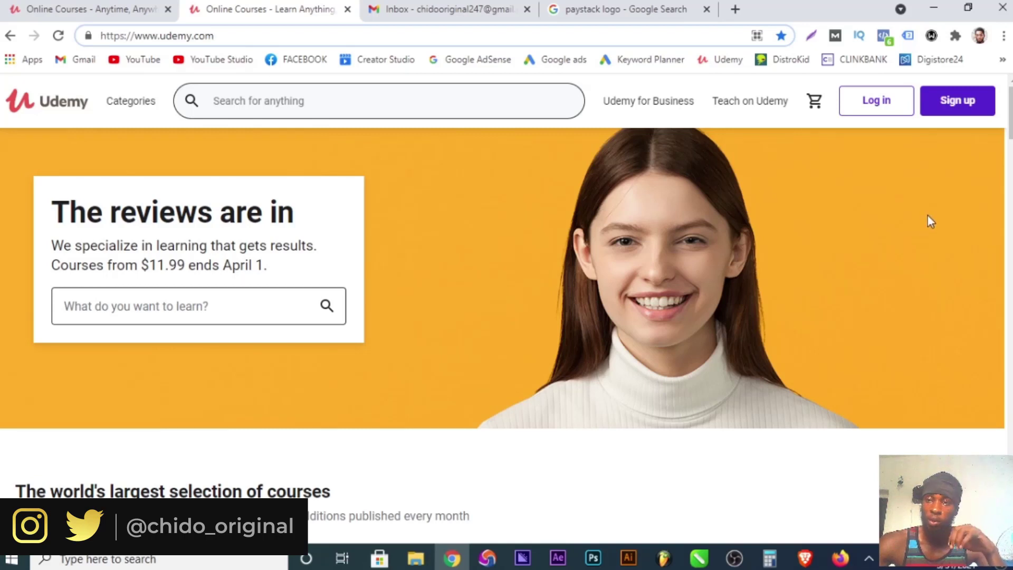
{"action": "left_click", "coordinate": [966, 112]}
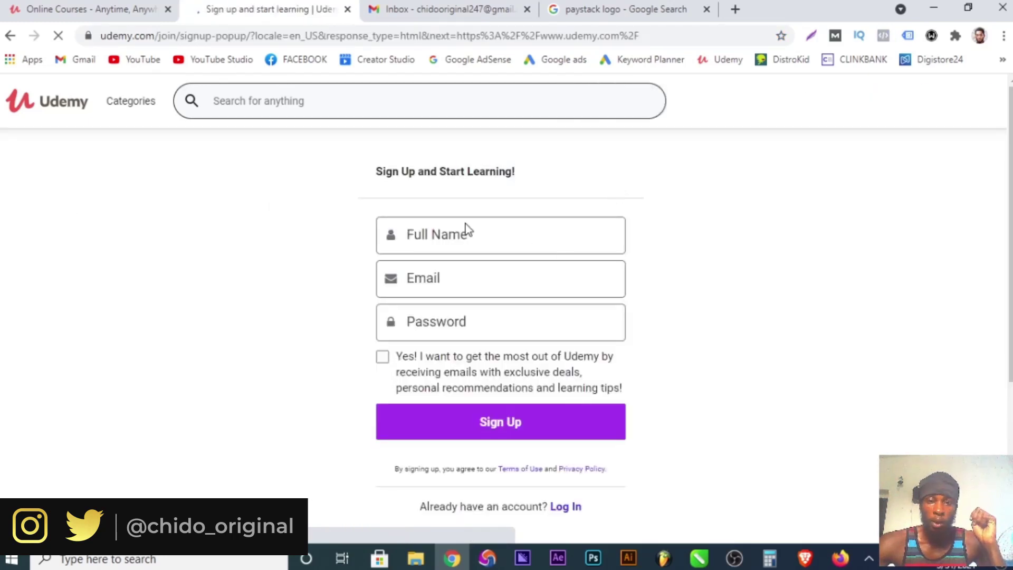
{"action": "left_click", "coordinate": [465, 224]}
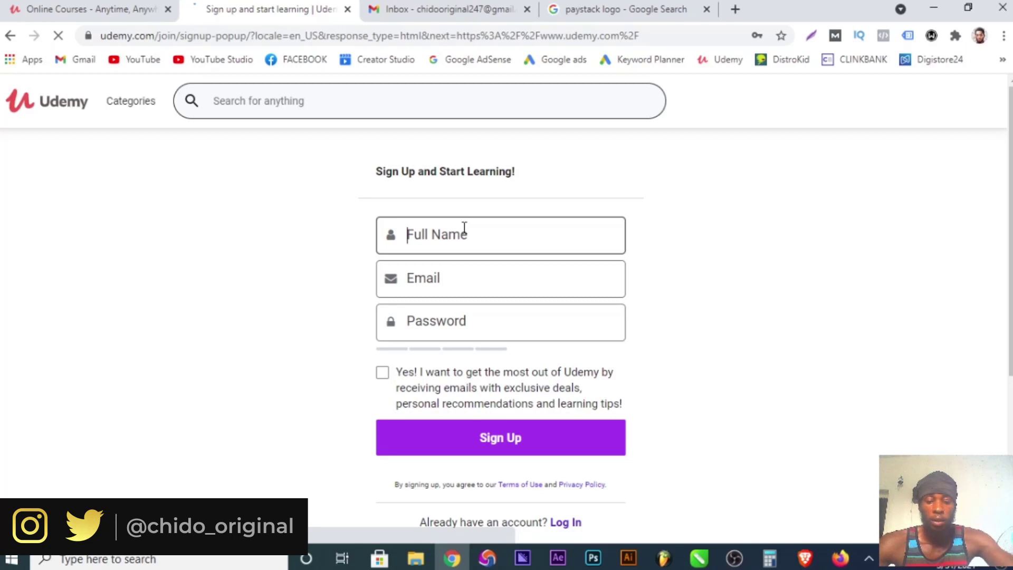
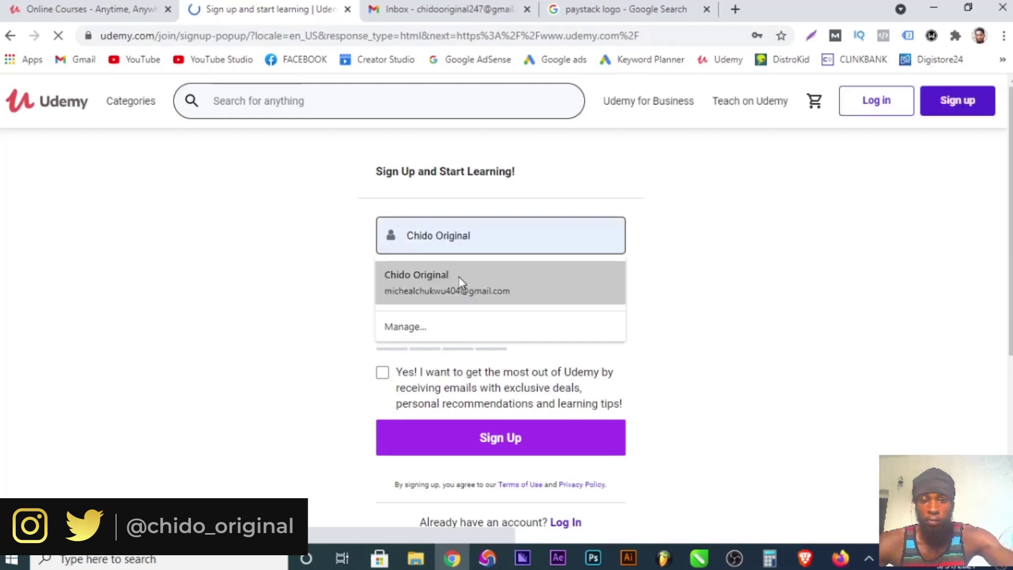
{"action": "left_click", "coordinate": [459, 281]}
{"action": "left_click", "coordinate": [520, 276]}
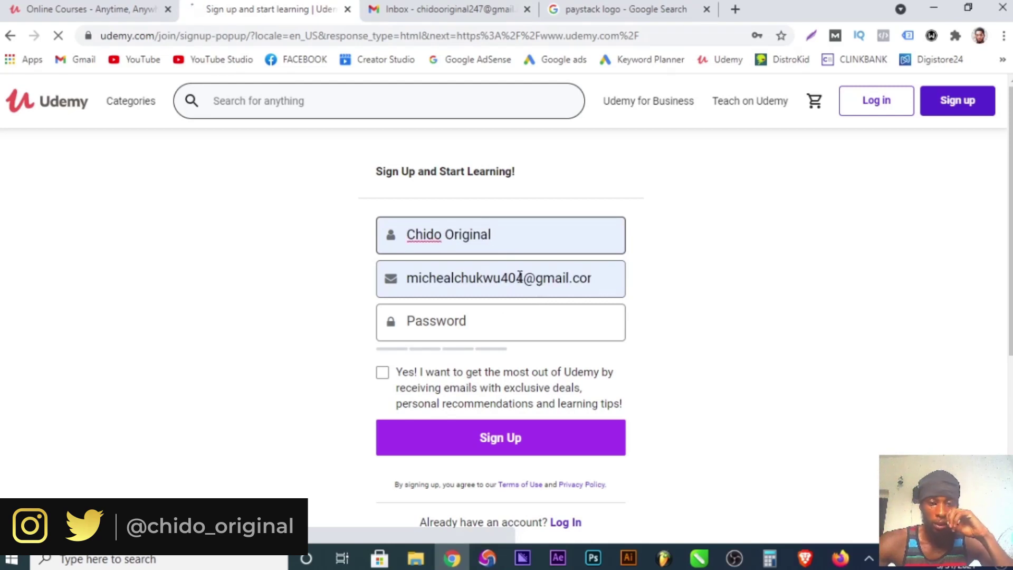
{"action": "left_click", "coordinate": [524, 277]}
{"action": "key", "text": "shift+Home"}
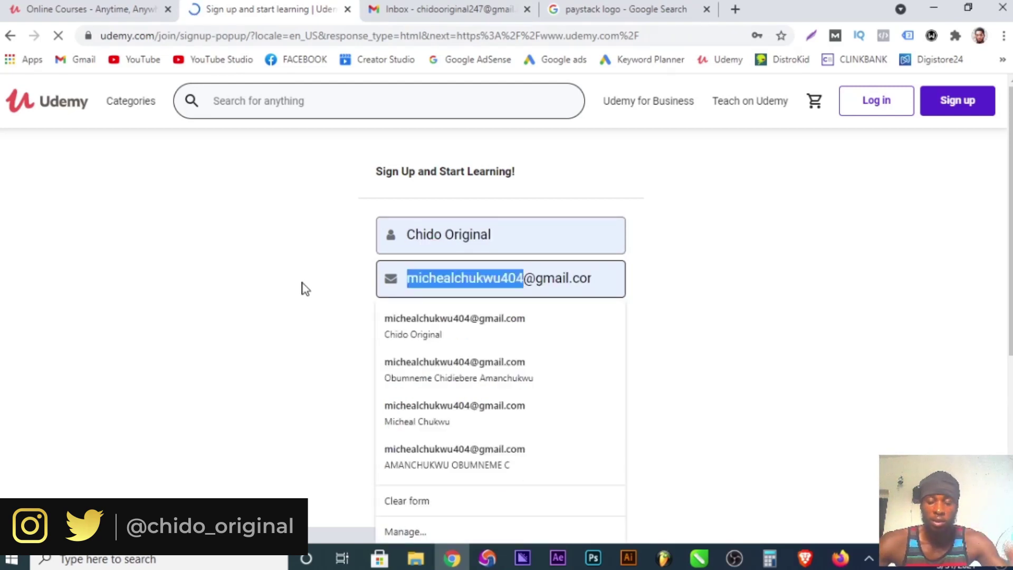
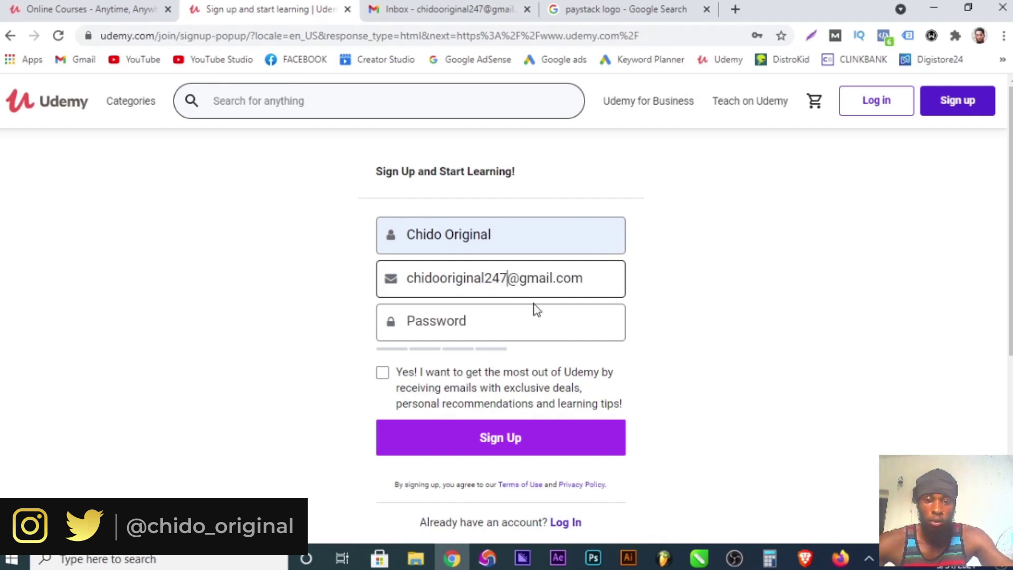
Enter a strong password, opt into deals-and-tips emails and submit the account.
{"action": "left_click", "coordinate": [511, 309]}
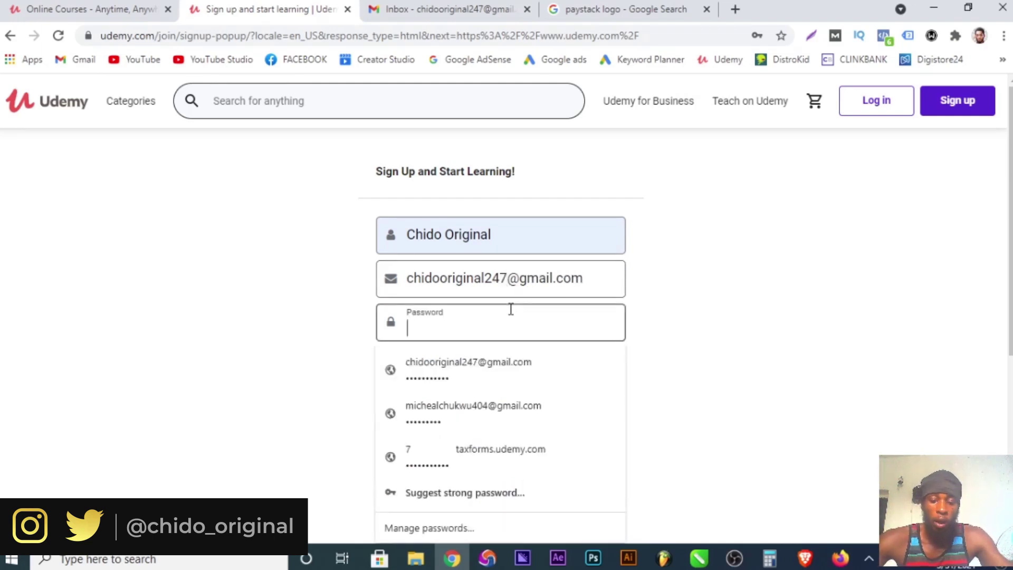
{"action": "type", "text": "•"}
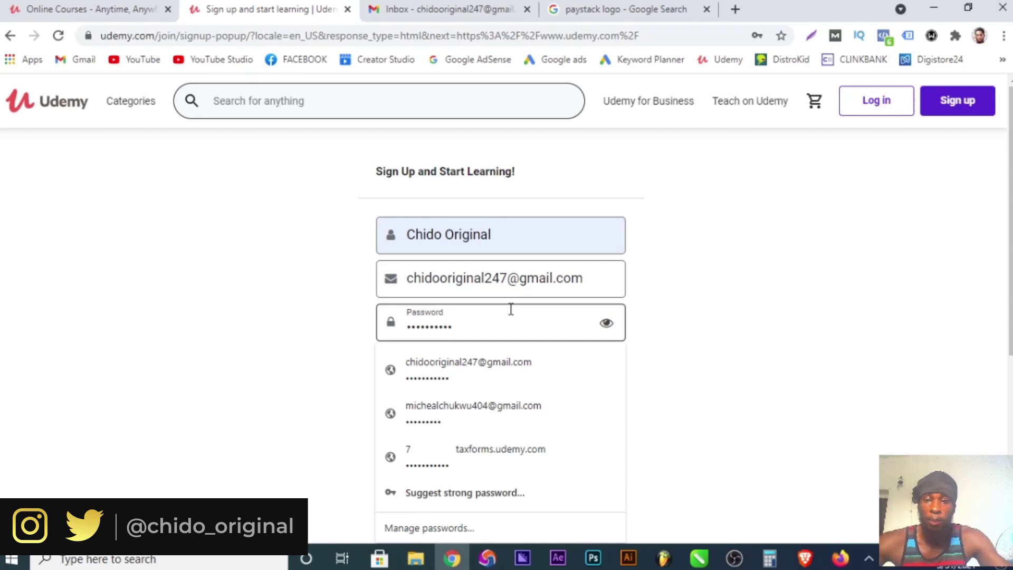
{"action": "left_click", "coordinate": [749, 322]}
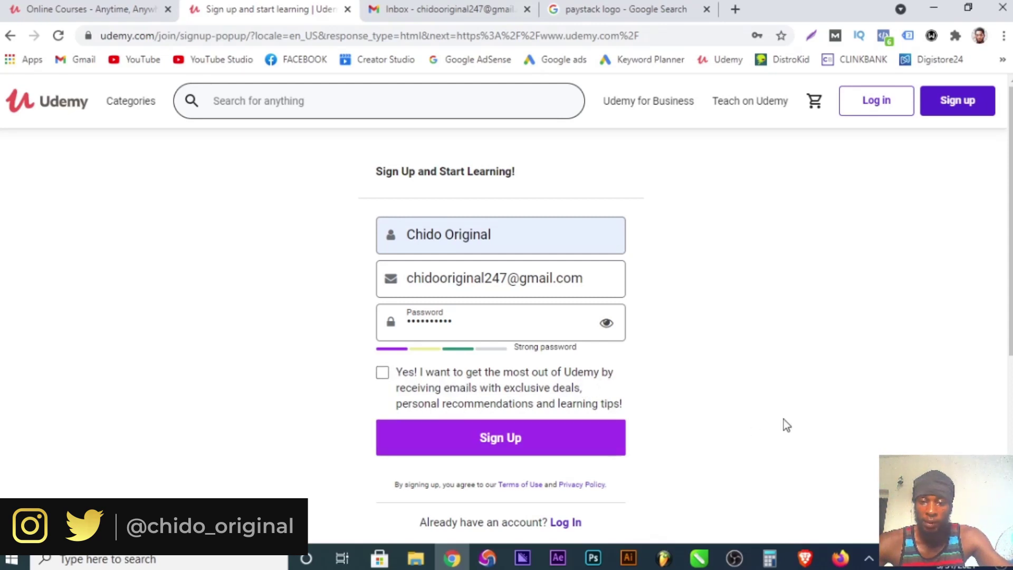
{"action": "left_click", "coordinate": [381, 374]}
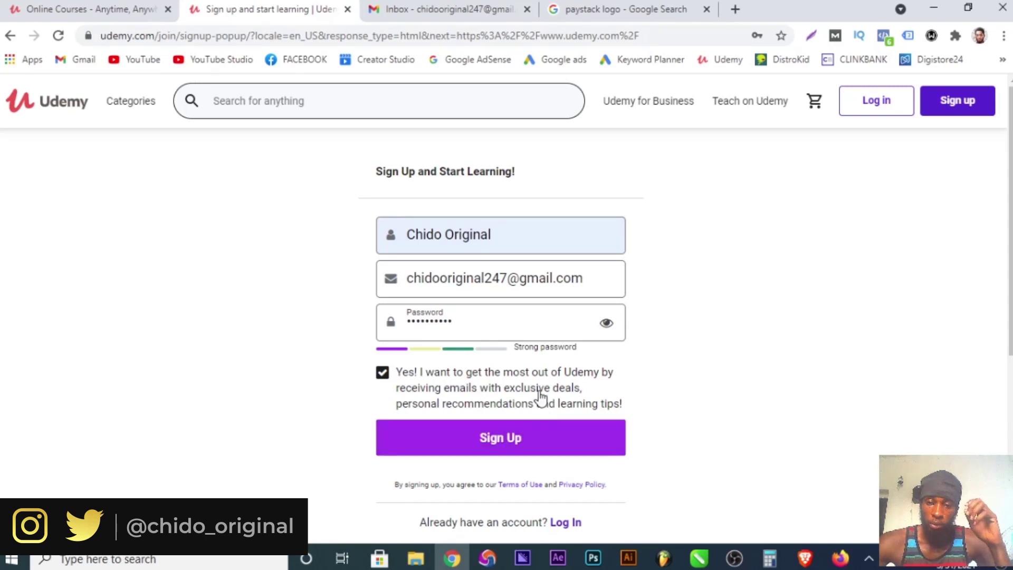
{"action": "left_click", "coordinate": [506, 438]}
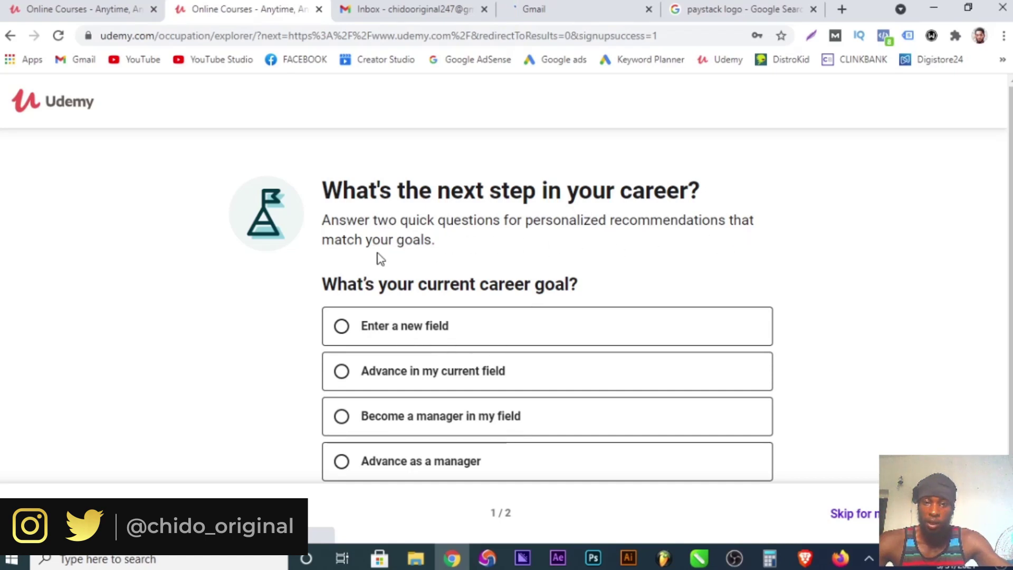
Choose 'Advance as a manager' as the career goal.
{"action": "scroll", "coordinate": [421, 299], "scroll_direction": "down", "scroll_amount": 1}
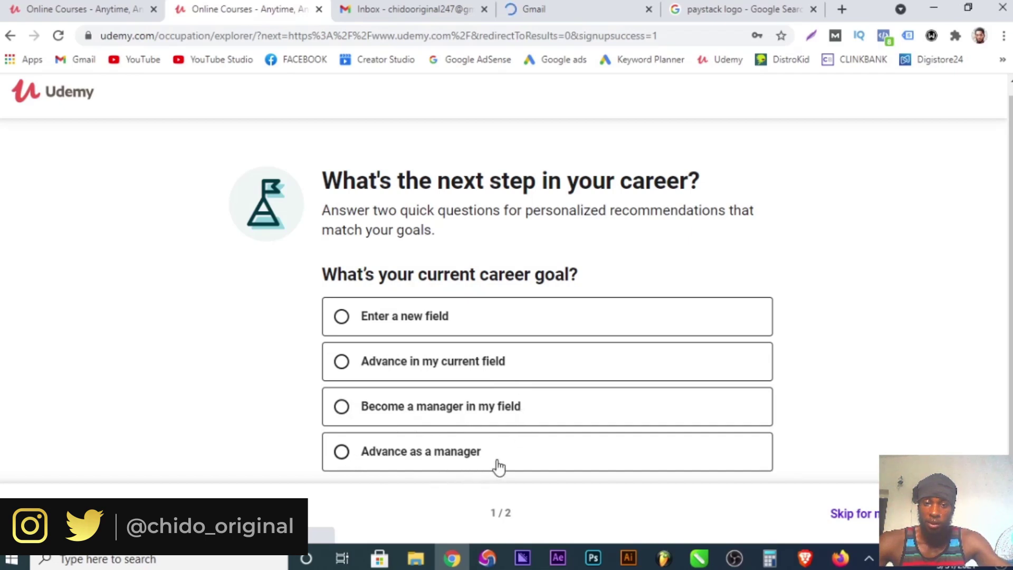
{"action": "left_click", "coordinate": [340, 452]}
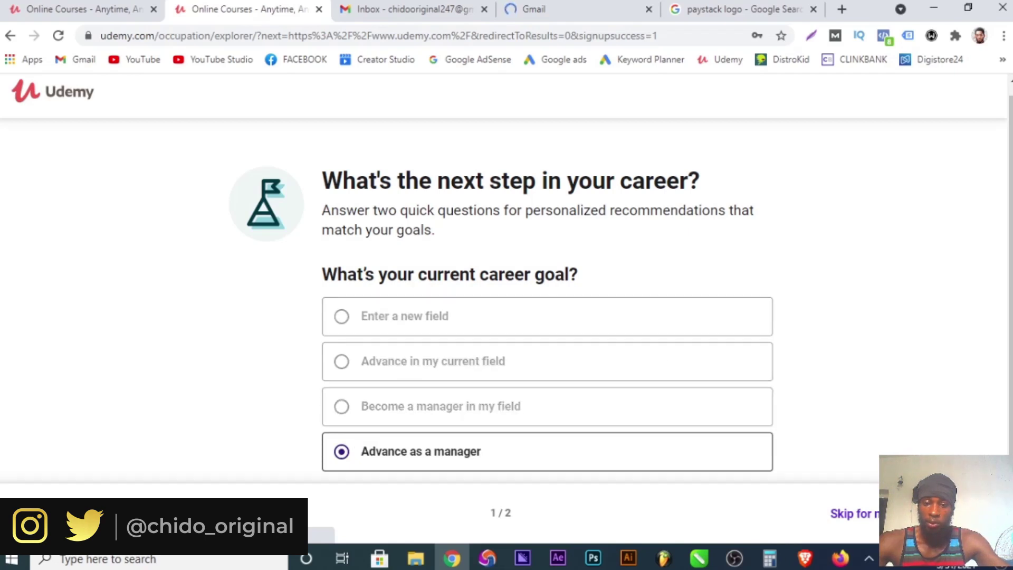
{"action": "scroll", "coordinate": [344, 370], "scroll_direction": "down", "scroll_amount": 3}
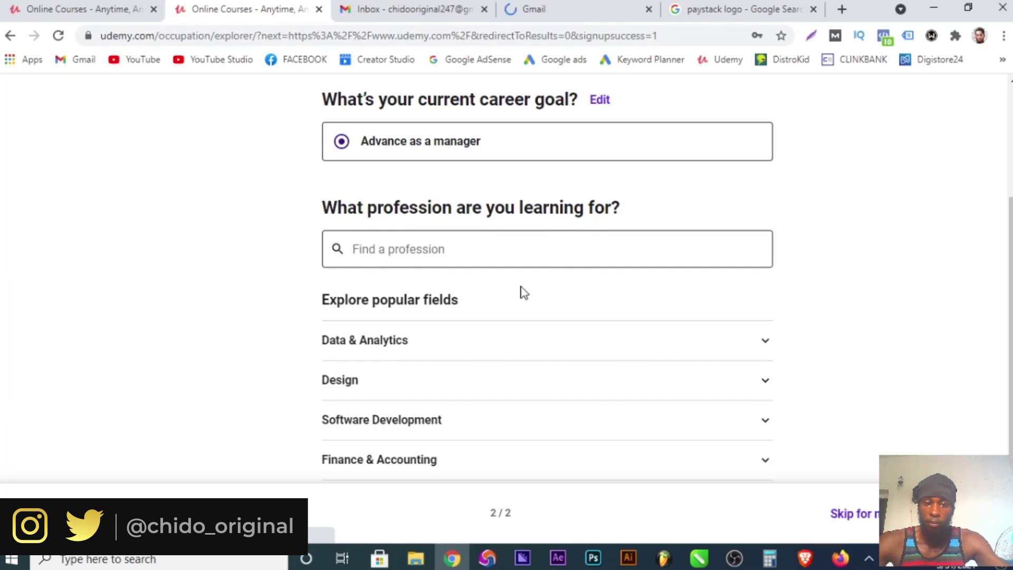
{"action": "scroll", "coordinate": [501, 355], "scroll_direction": "down", "scroll_amount": 2}
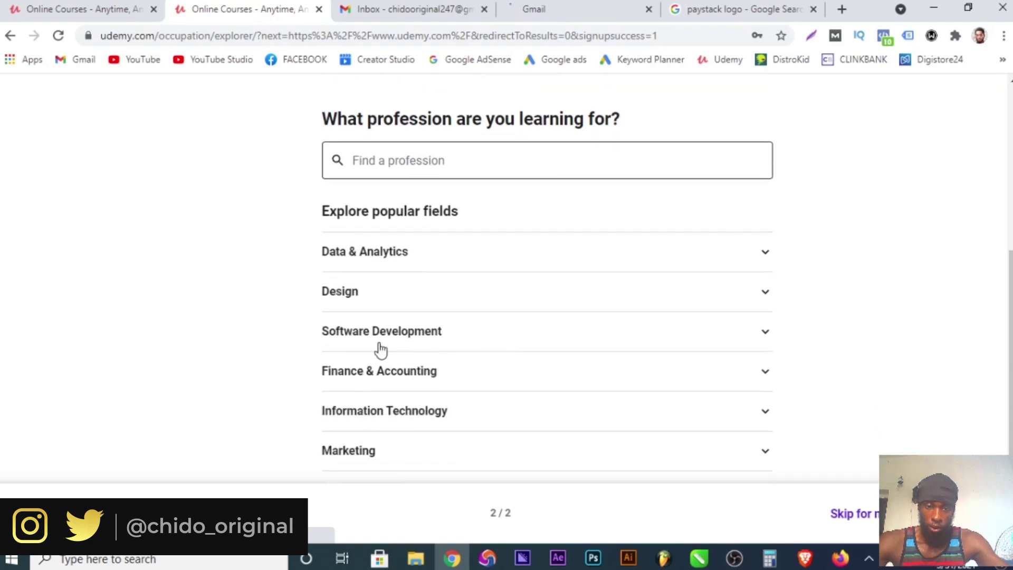
Under Design, settle on Web Designer as the profession and finish the survey.
{"action": "left_click", "coordinate": [373, 294]}
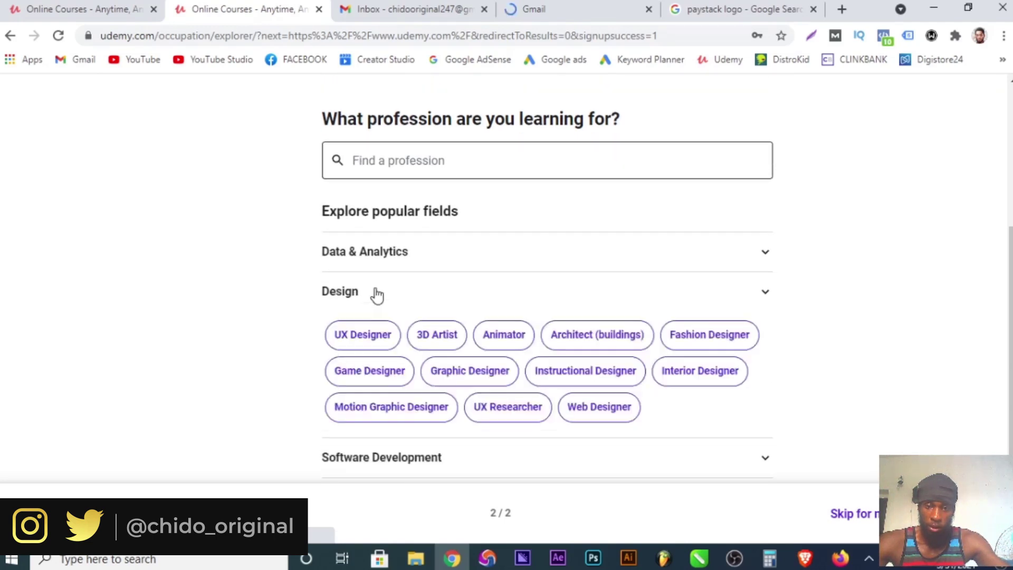
{"action": "left_click", "coordinate": [507, 336]}
{"action": "left_click", "coordinate": [617, 341]}
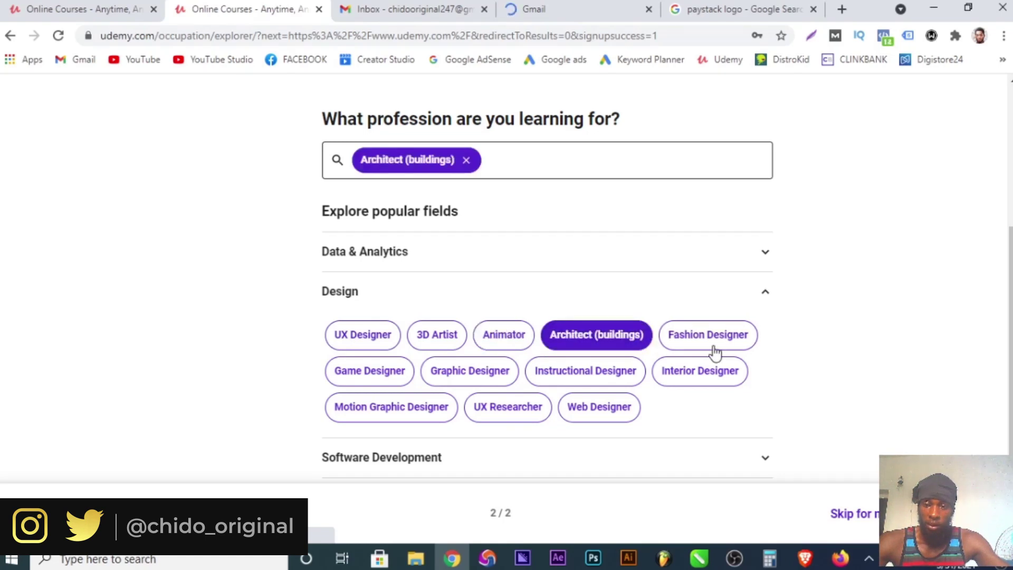
{"action": "left_click", "coordinate": [706, 346]}
{"action": "left_click", "coordinate": [688, 372]}
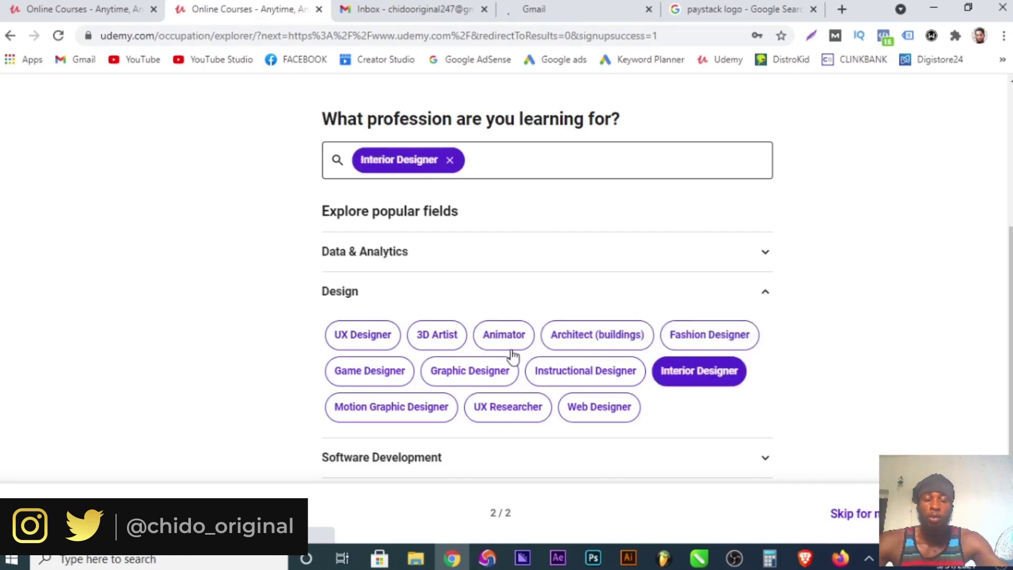
{"action": "left_click", "coordinate": [602, 381]}
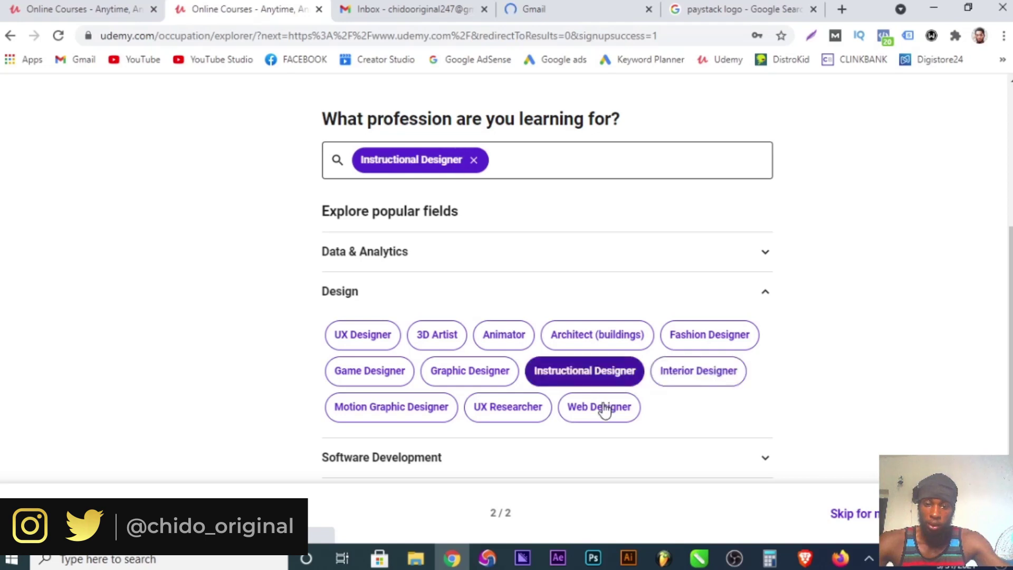
{"action": "left_click", "coordinate": [612, 404]}
{"action": "scroll", "coordinate": [701, 356], "scroll_direction": "down", "scroll_amount": 2}
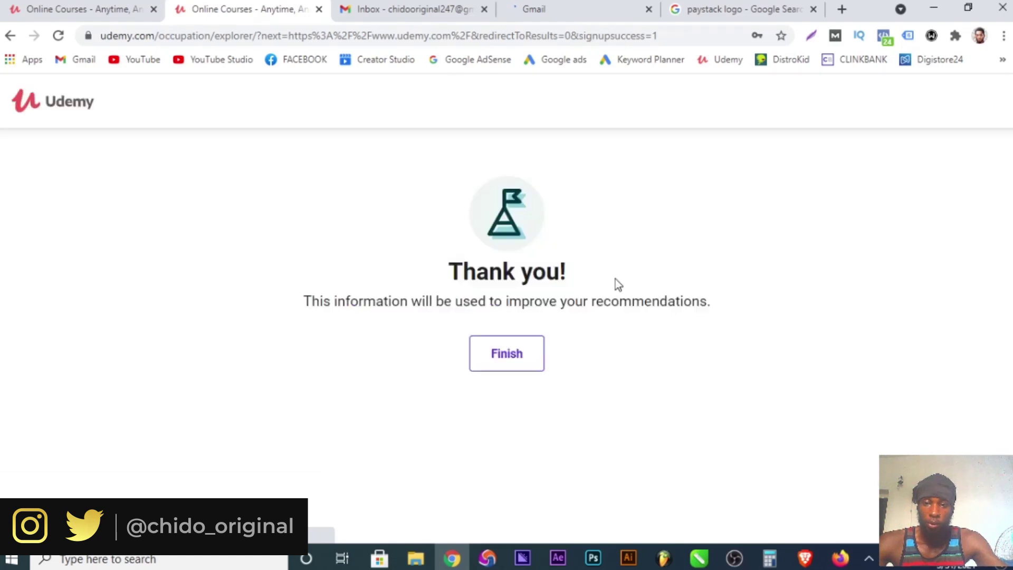
{"action": "left_click", "coordinate": [506, 360]}
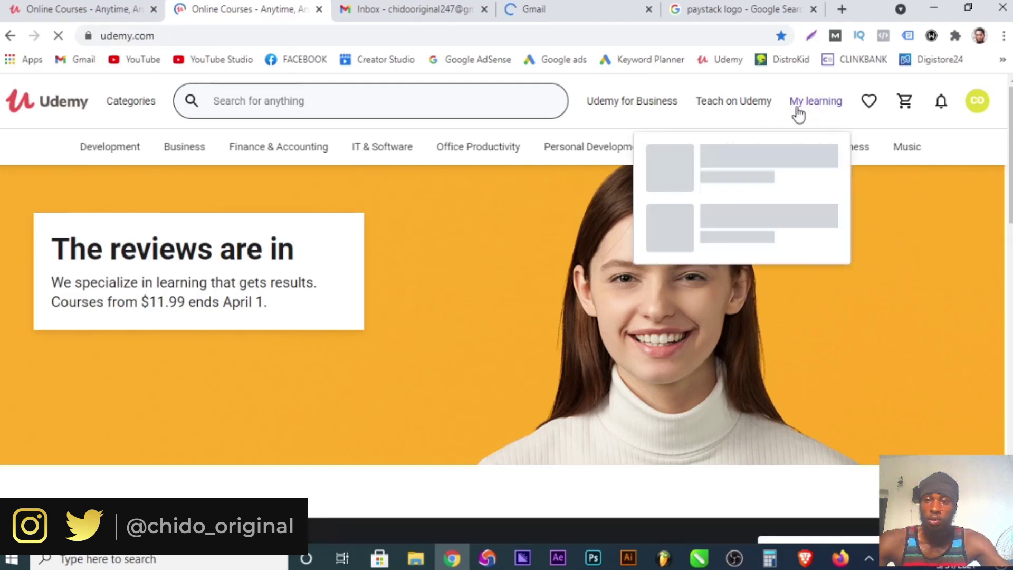
Go to the Teach on Udemy page and begin instructor sign-up via Become an instructor.
{"action": "mouse_move", "coordinate": [740, 112]}
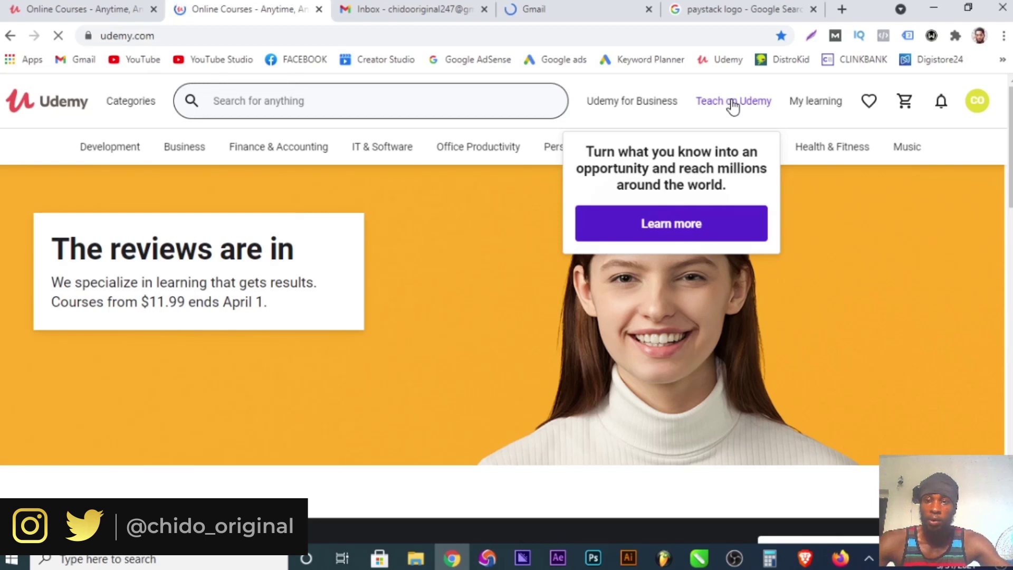
{"action": "left_click", "coordinate": [732, 105]}
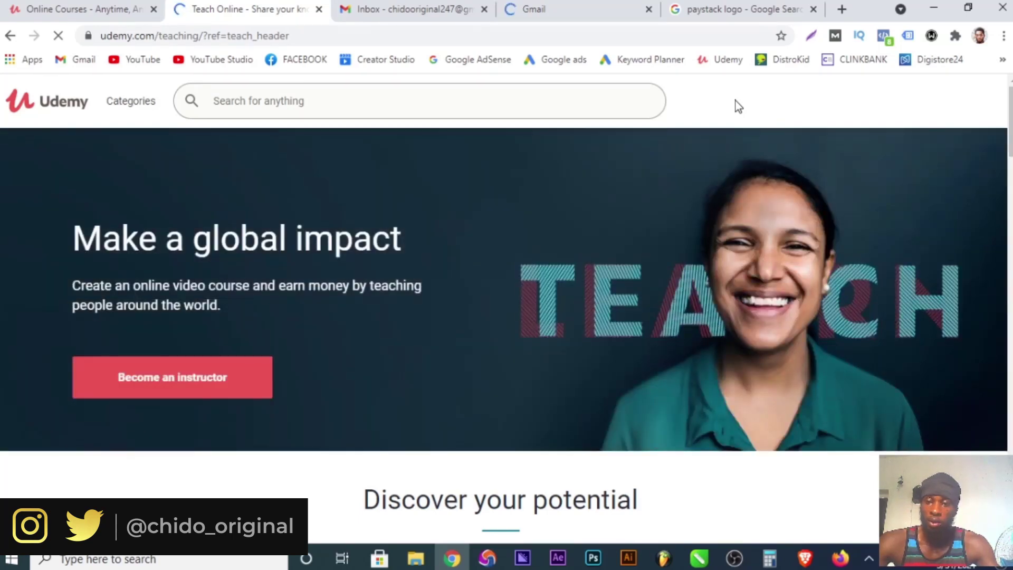
{"action": "mouse_move", "coordinate": [747, 100]}
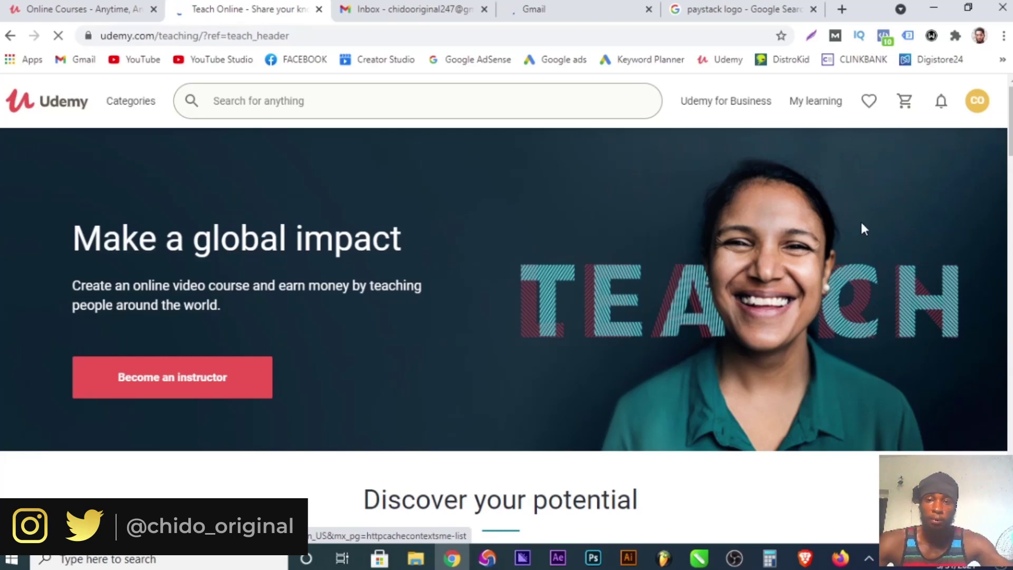
{"action": "mouse_move", "coordinate": [728, 103]}
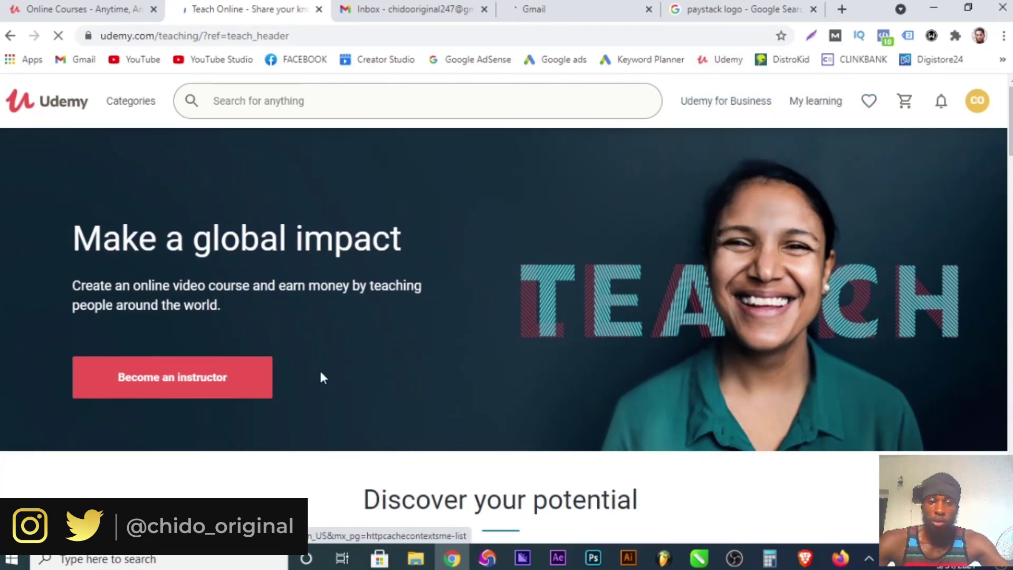
{"action": "scroll", "coordinate": [320, 372], "scroll_direction": "down", "scroll_amount": 3}
{"action": "left_click", "coordinate": [195, 202]}
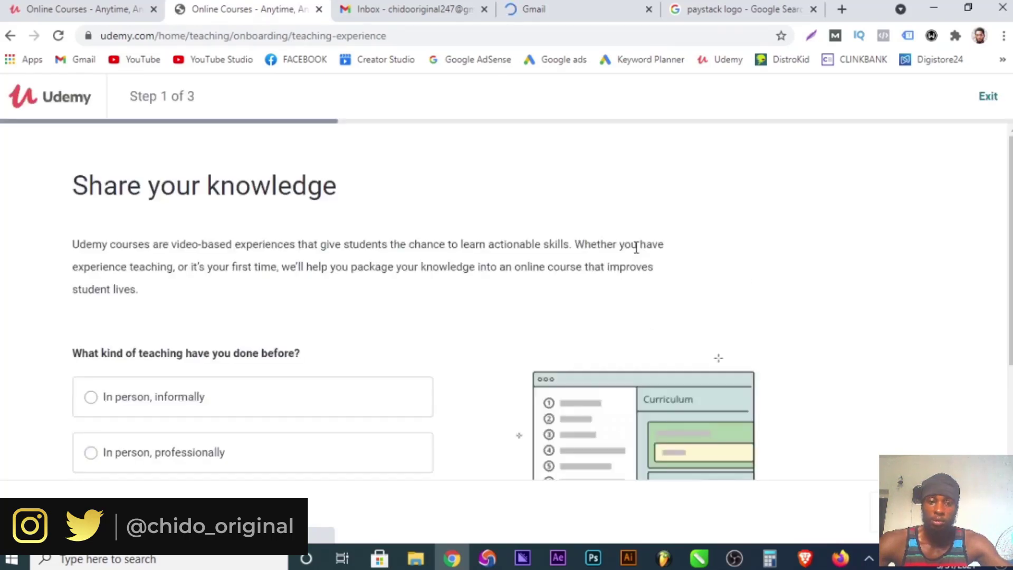
Answer the instructor questions with Online, experienced with video and a sizeable following.
{"action": "scroll", "coordinate": [317, 341], "scroll_direction": "down", "scroll_amount": 3}
{"action": "scroll", "coordinate": [278, 331], "scroll_direction": "up", "scroll_amount": 3}
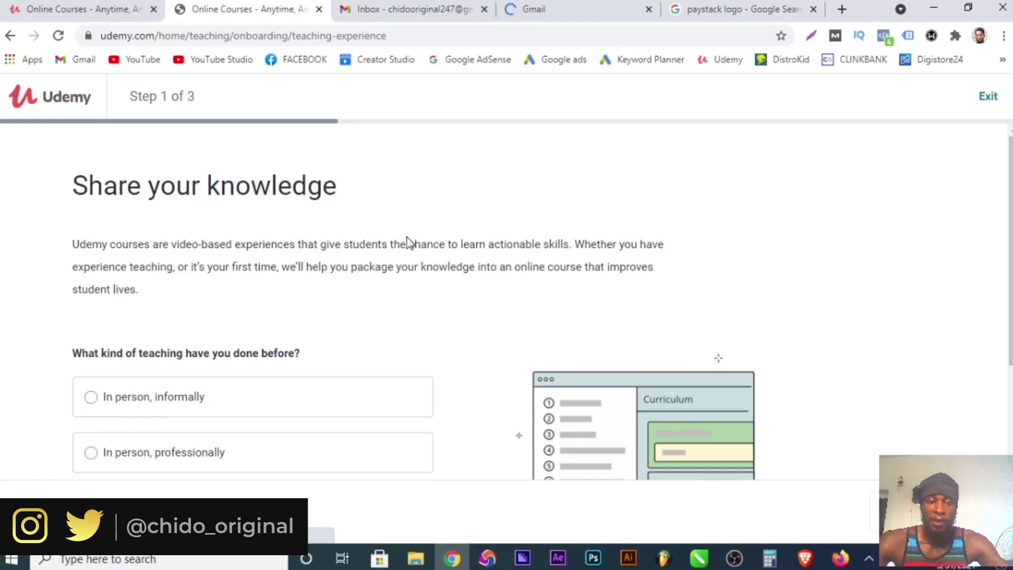
{"action": "scroll", "coordinate": [407, 237], "scroll_direction": "down", "scroll_amount": 3}
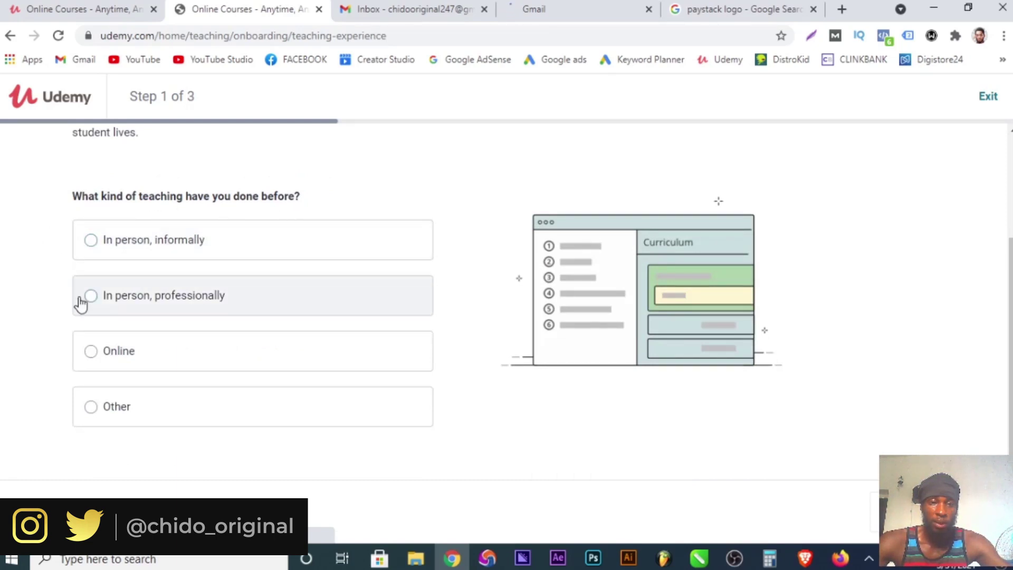
{"action": "left_click", "coordinate": [91, 358]}
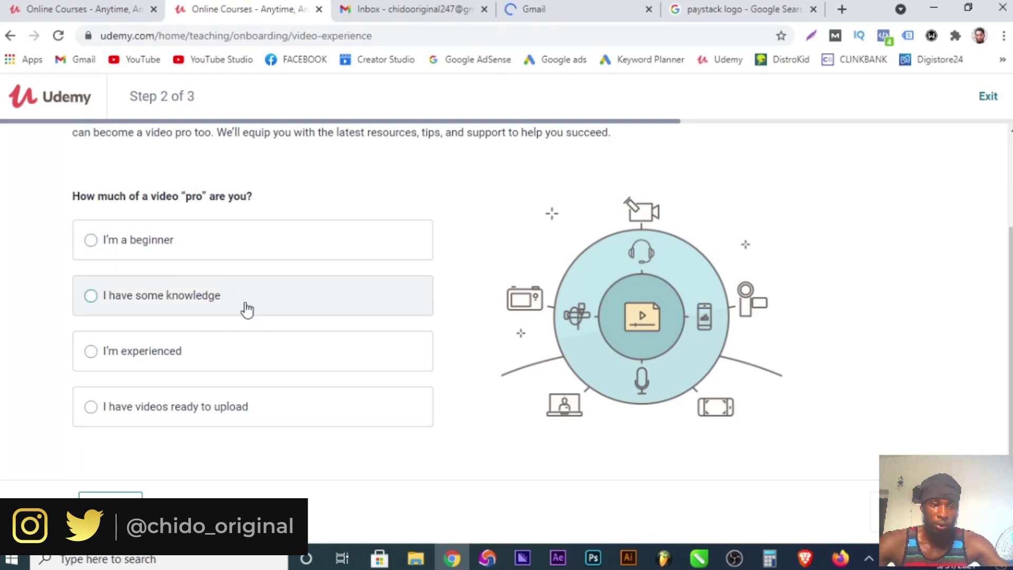
{"action": "left_click", "coordinate": [90, 353]}
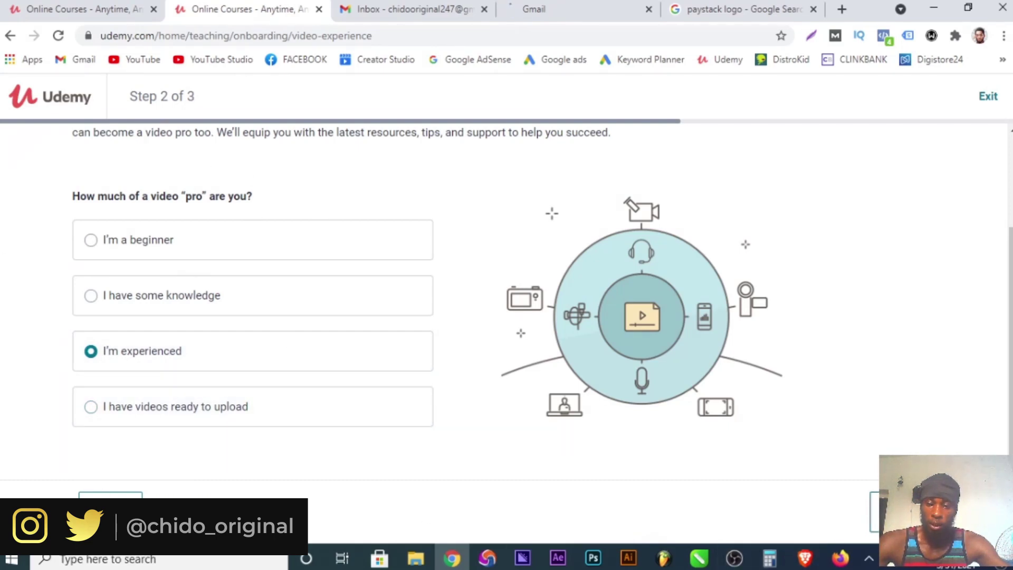
{"action": "left_click", "coordinate": [929, 504]}
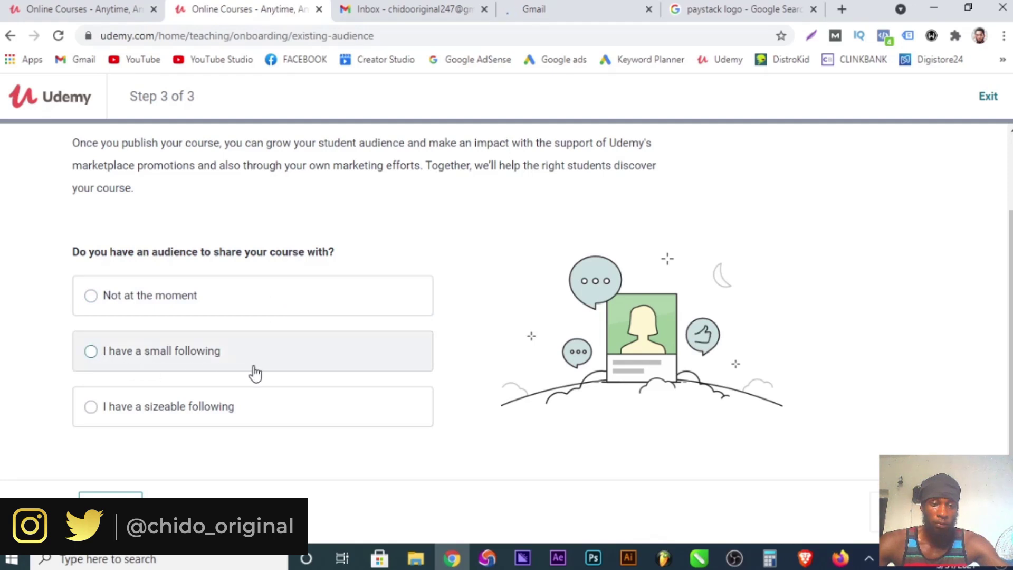
{"action": "left_click", "coordinate": [102, 413]}
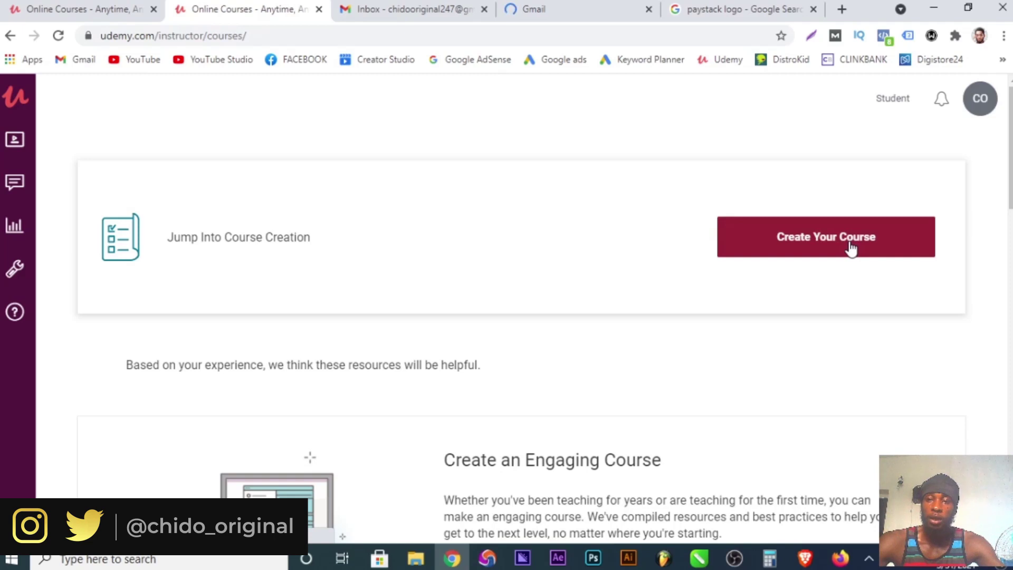
Open the instructor Tools page and launch Marketplace Insights in a new tab.
{"action": "mouse_move", "coordinate": [13, 182]}
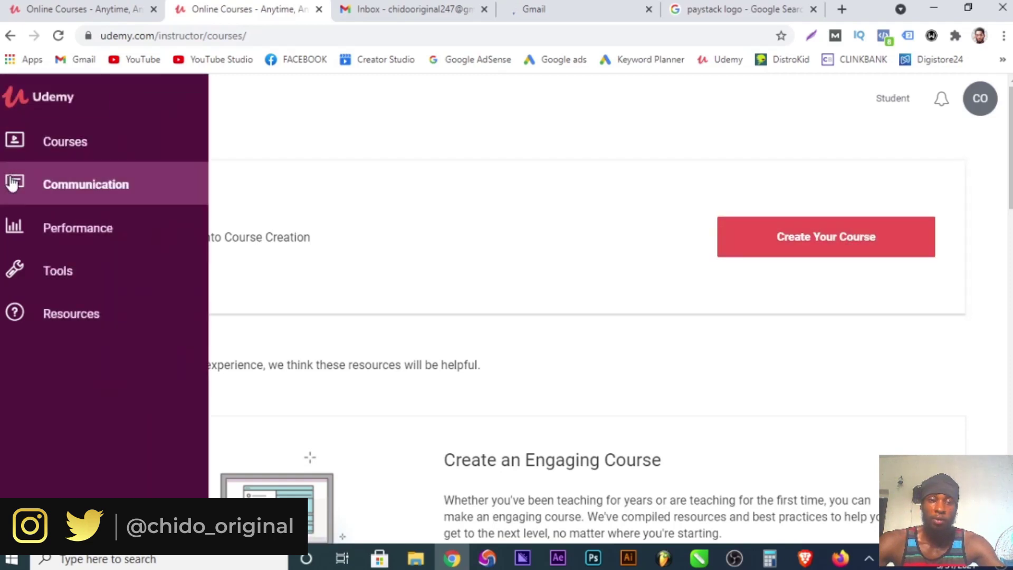
{"action": "left_click", "coordinate": [70, 275]}
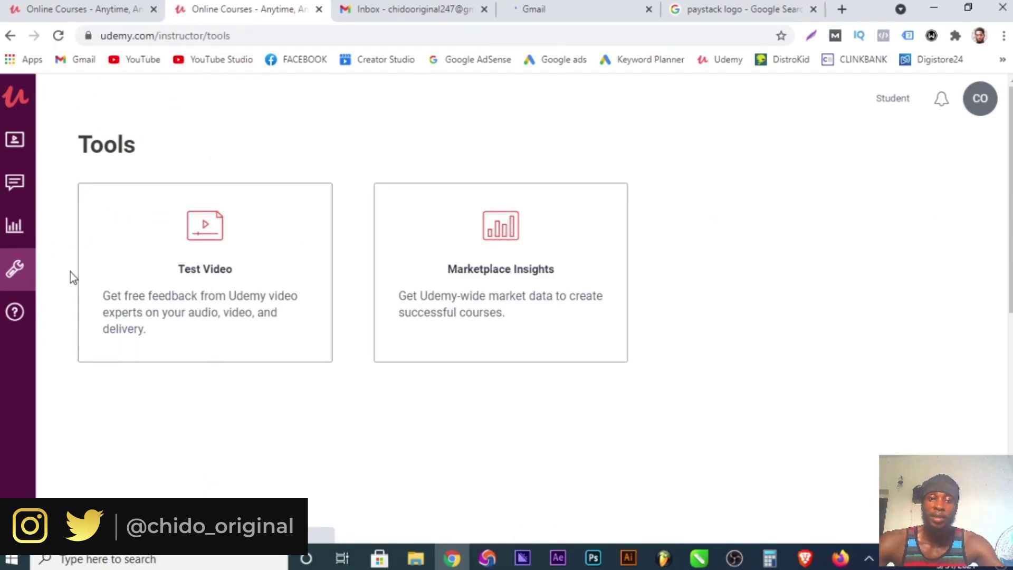
{"action": "mouse_move", "coordinate": [15, 136]}
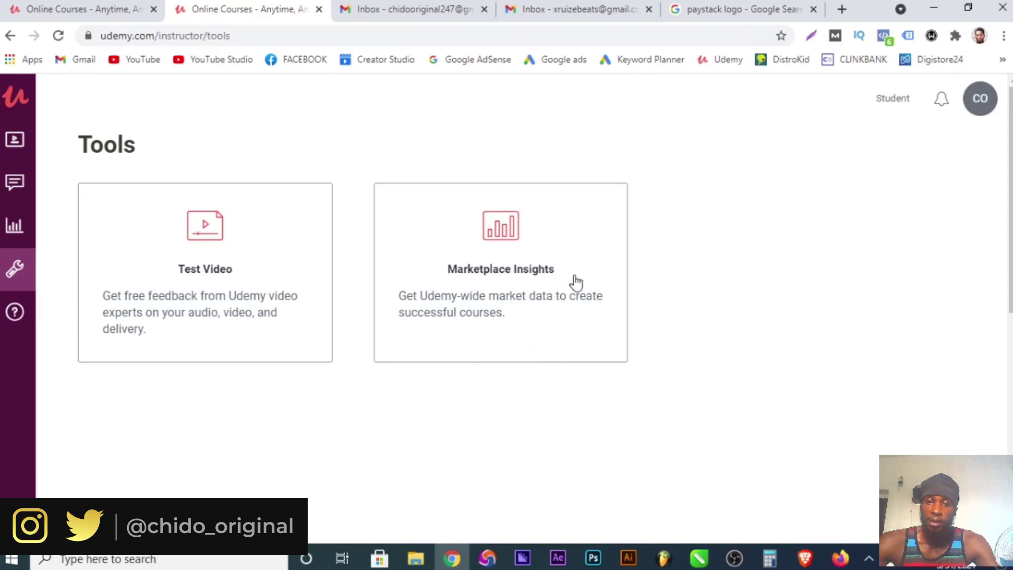
{"action": "left_click", "coordinate": [502, 259]}
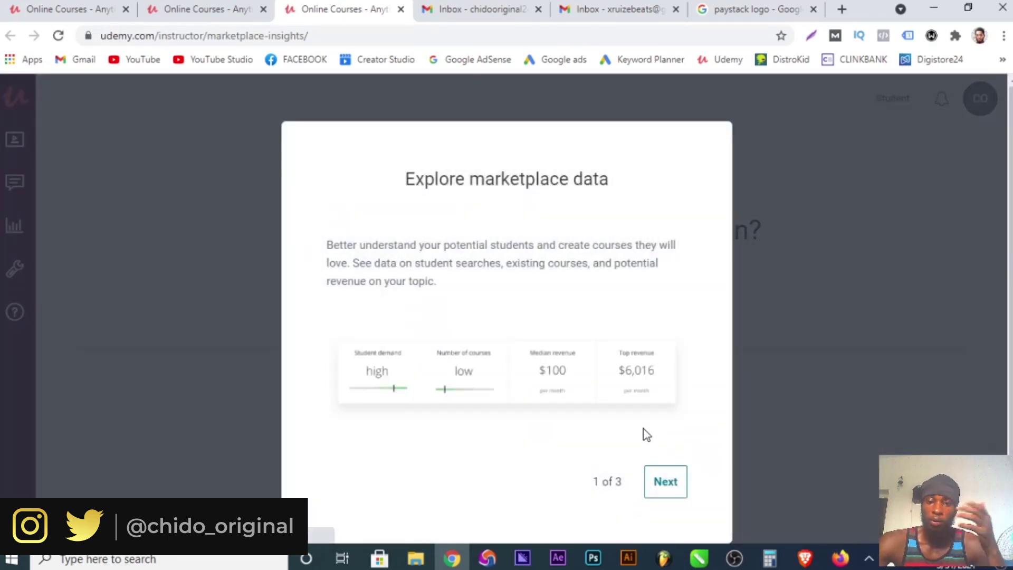
Step through the three Explore marketplace data introduction cards and get started.
{"action": "left_click", "coordinate": [669, 494]}
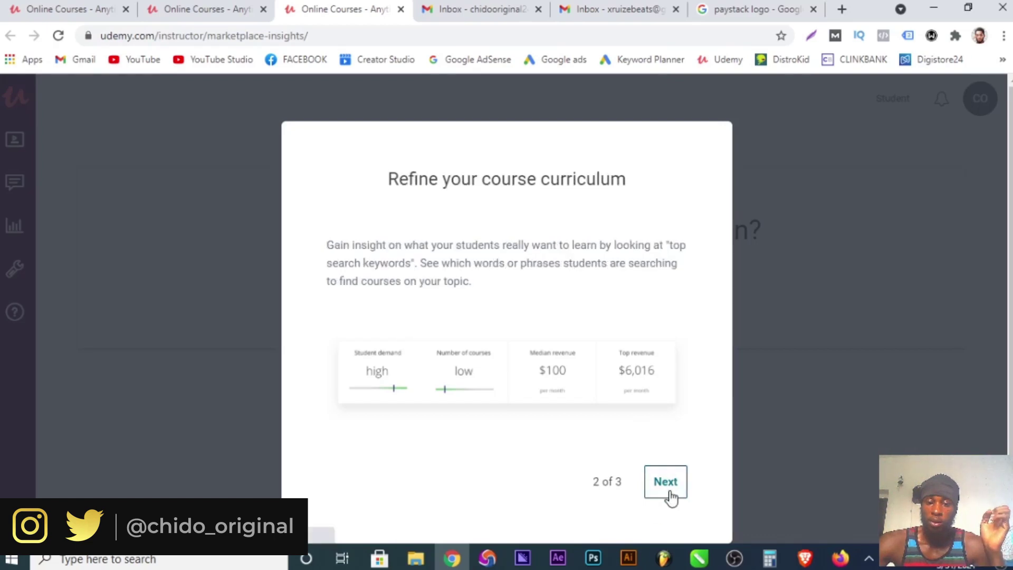
{"action": "scroll", "coordinate": [670, 497], "scroll_direction": "down", "scroll_amount": 3}
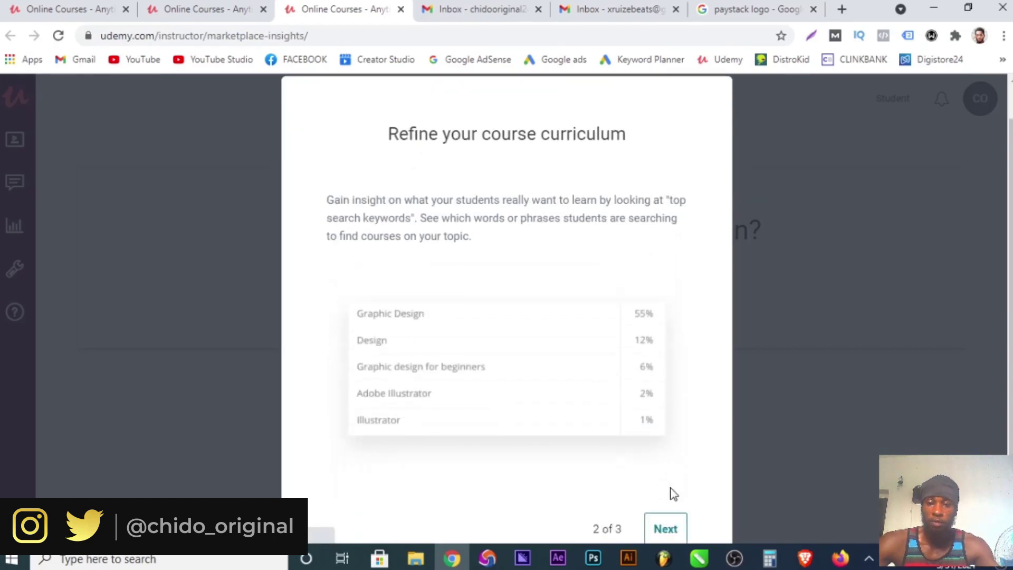
{"action": "left_click", "coordinate": [666, 436]}
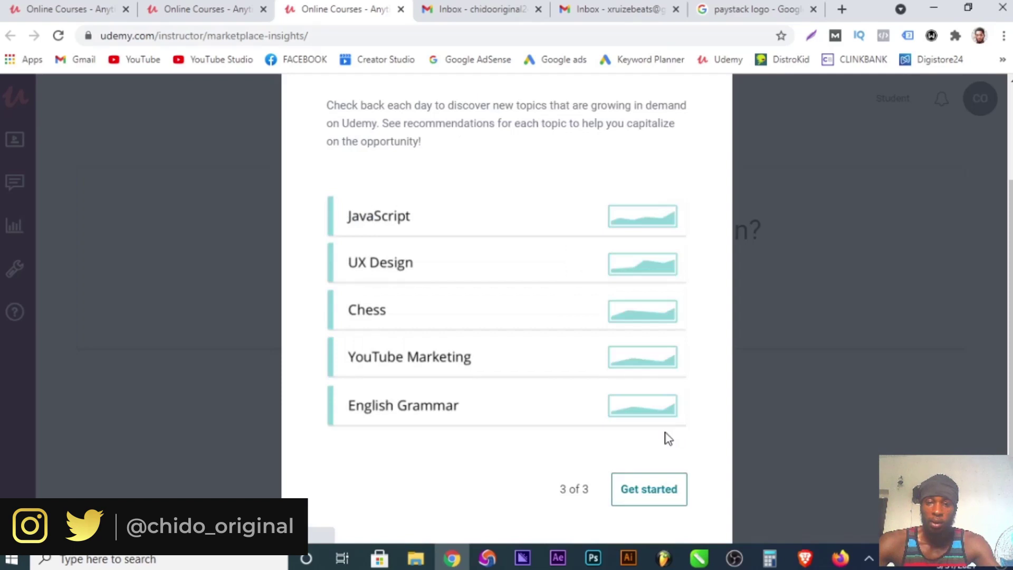
{"action": "left_click", "coordinate": [665, 491]}
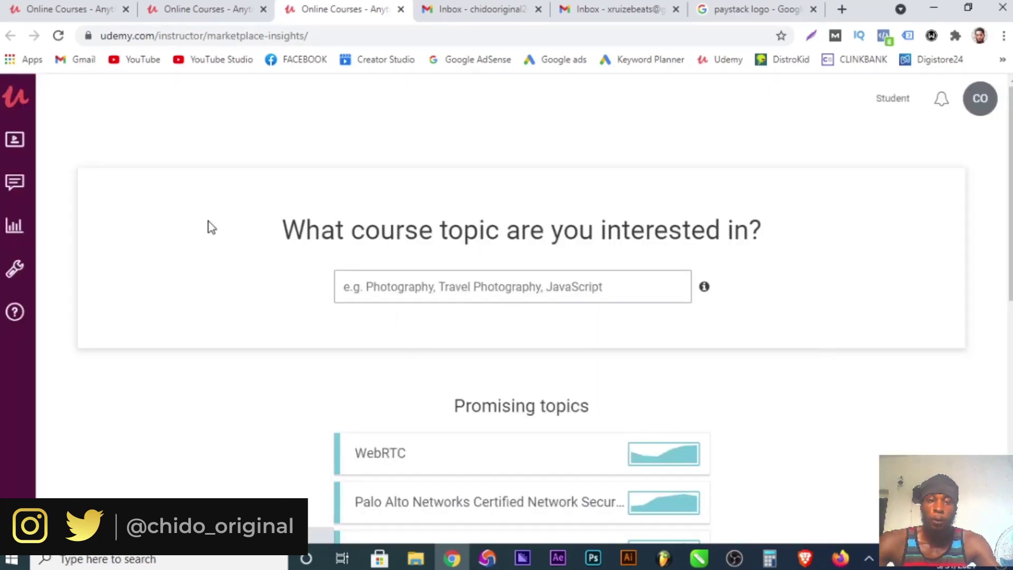
Search Marketplace Insights for the Web Design course topic.
{"action": "left_click", "coordinate": [455, 294]}
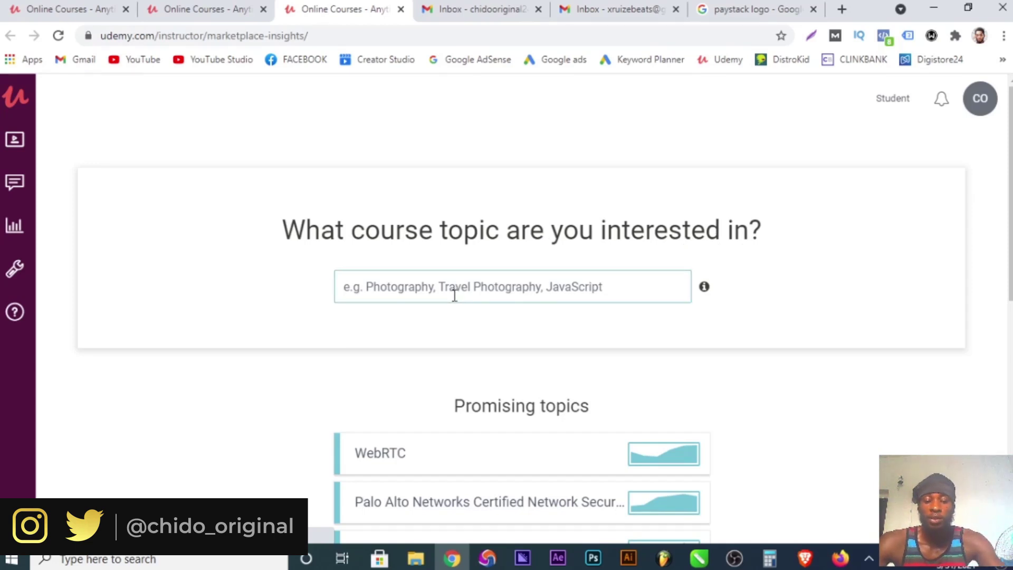
{"action": "type", "text": "web d"}
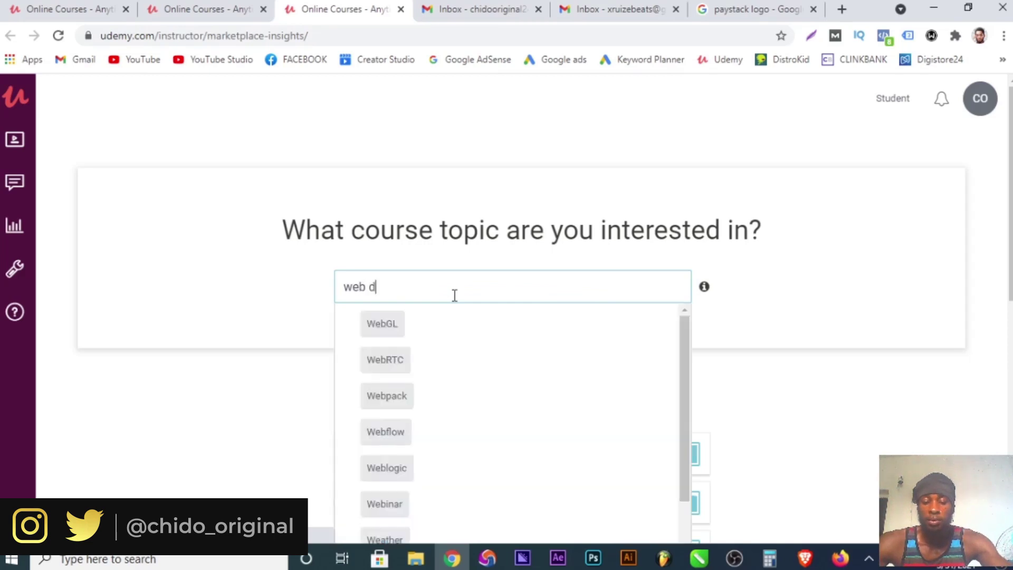
{"action": "type", "text": "esi"}
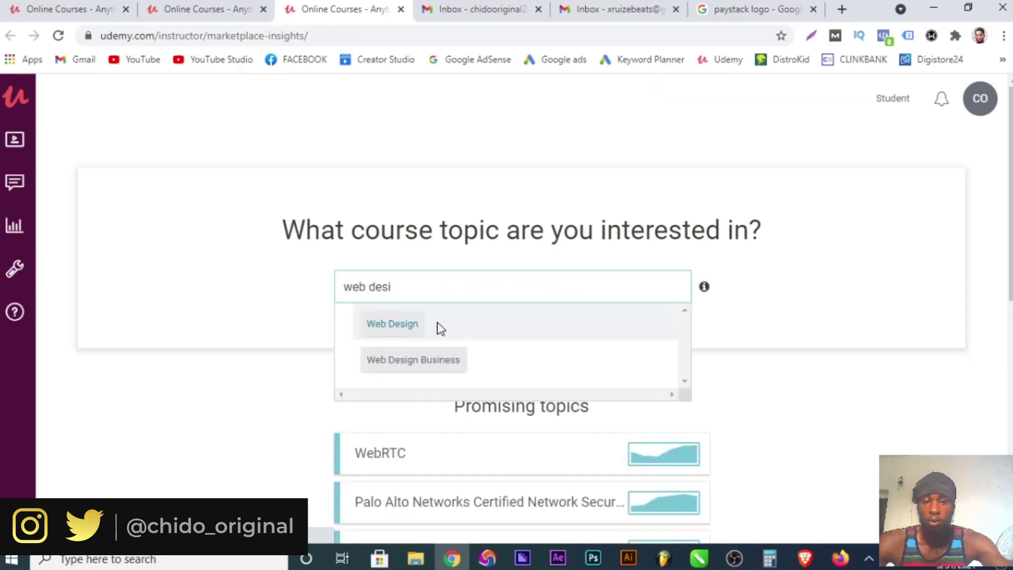
{"action": "left_click", "coordinate": [404, 328]}
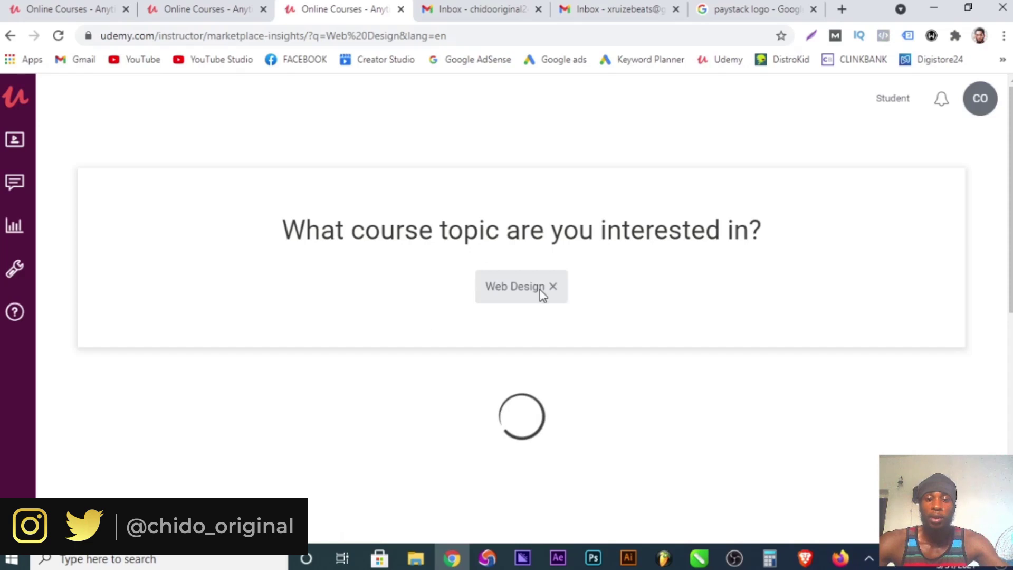
Review Web Design's demand, course count and revenue metrics, then clear the Web Design chip.
{"action": "scroll", "coordinate": [516, 285], "scroll_direction": "down", "scroll_amount": 1}
{"action": "scroll", "coordinate": [516, 284], "scroll_direction": "down", "scroll_amount": 3}
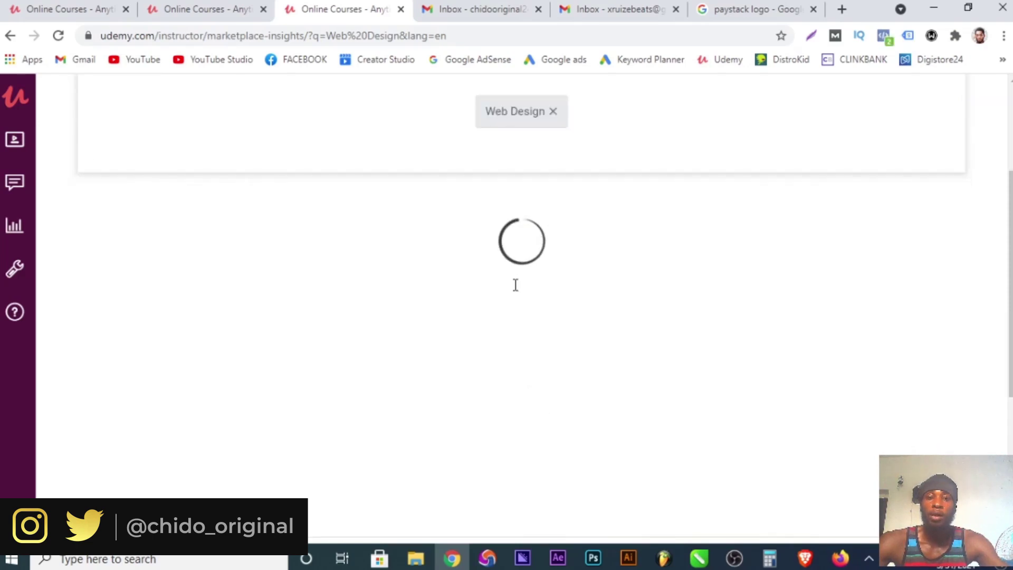
{"action": "scroll", "coordinate": [516, 290], "scroll_direction": "down", "scroll_amount": 6}
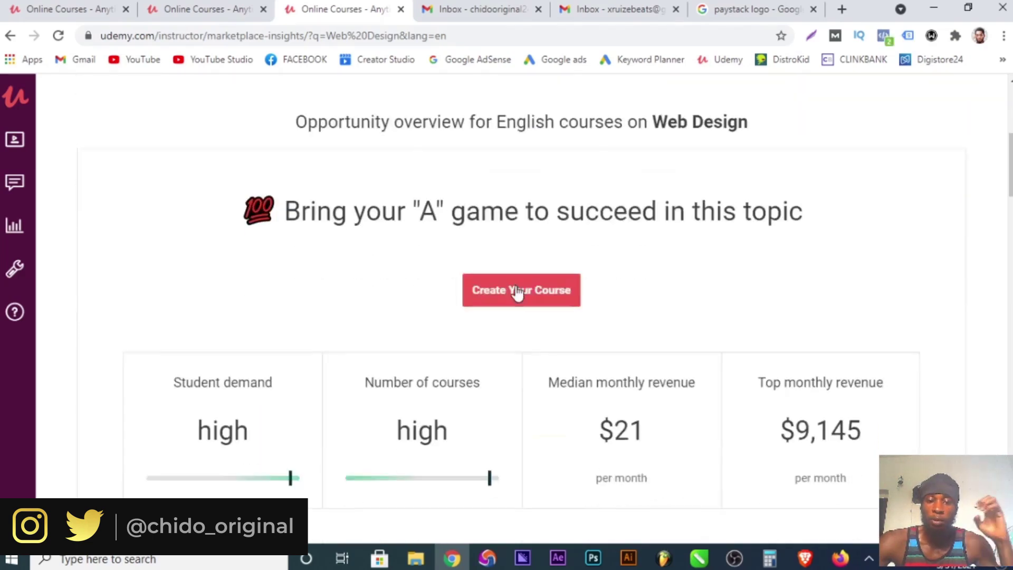
{"action": "mouse_move", "coordinate": [519, 299]}
{"action": "mouse_move", "coordinate": [653, 230]}
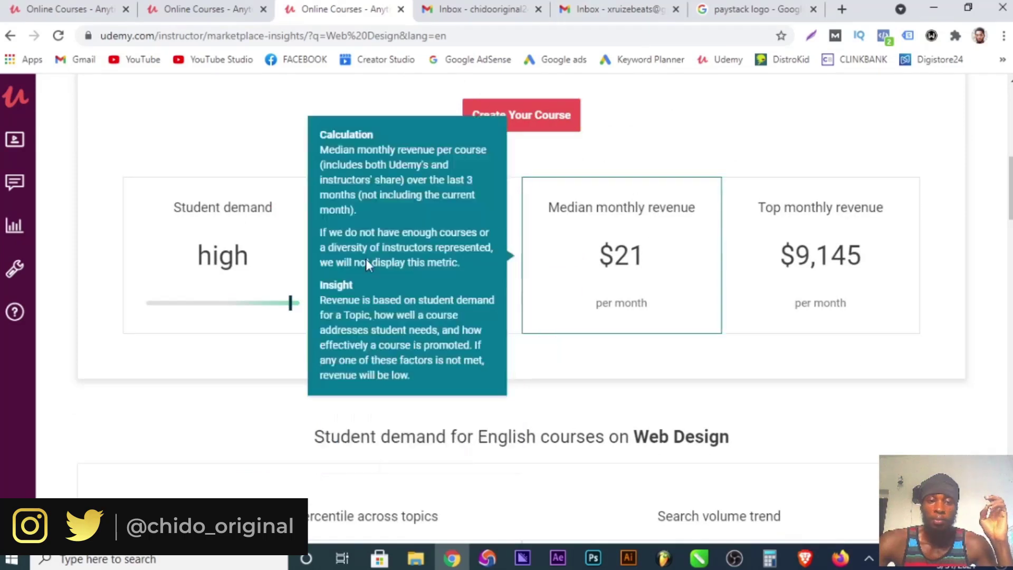
{"action": "mouse_move", "coordinate": [244, 352]}
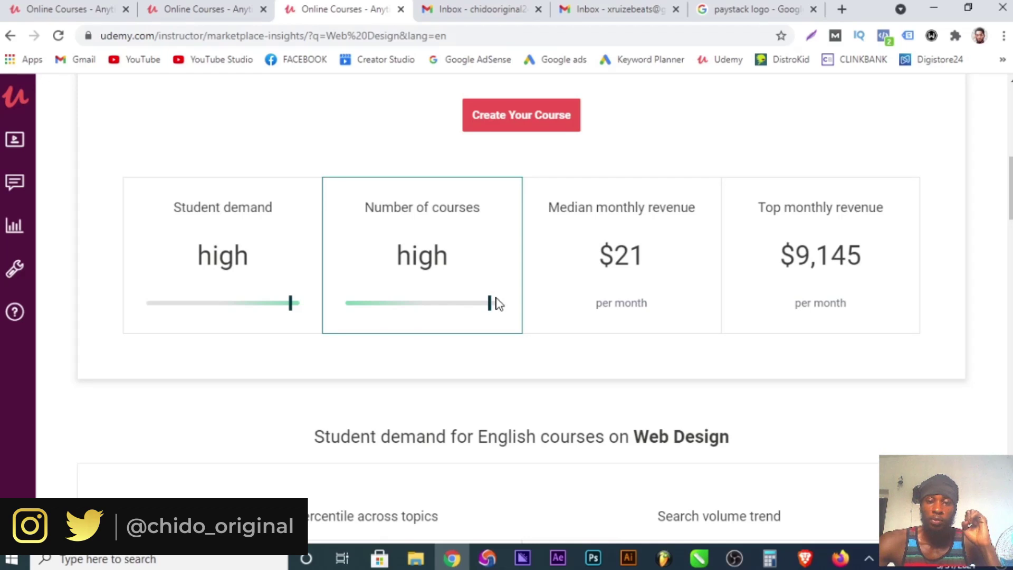
{"action": "scroll", "coordinate": [398, 289], "scroll_direction": "up", "scroll_amount": 1}
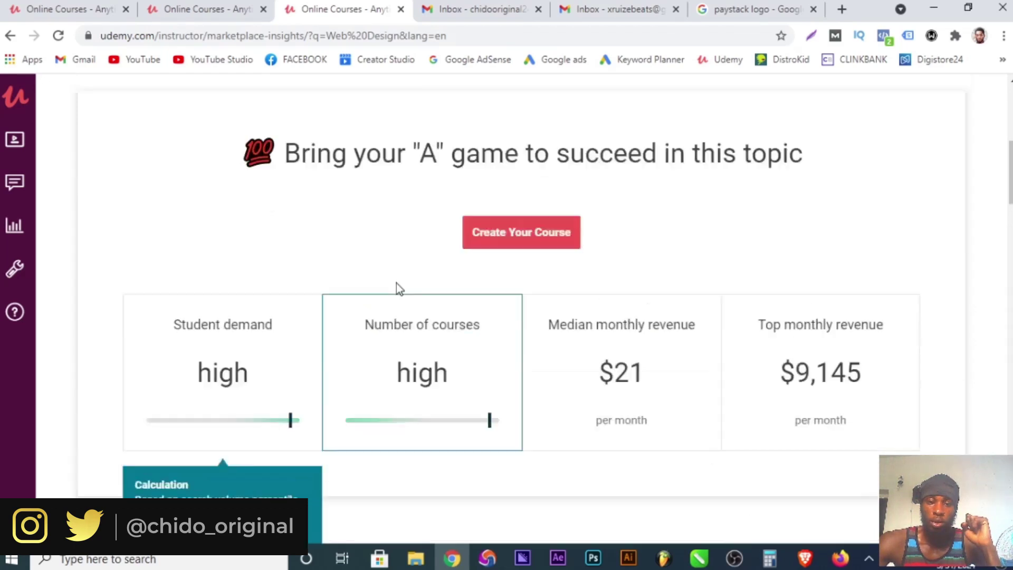
{"action": "scroll", "coordinate": [398, 289], "scroll_direction": "up", "scroll_amount": 6}
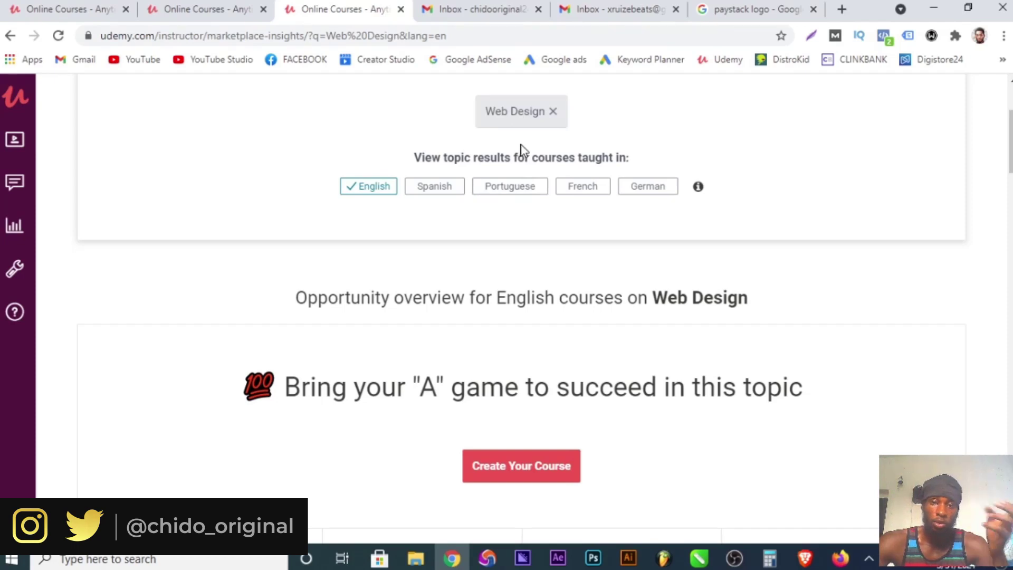
{"action": "scroll", "coordinate": [530, 169], "scroll_direction": "down", "scroll_amount": 7}
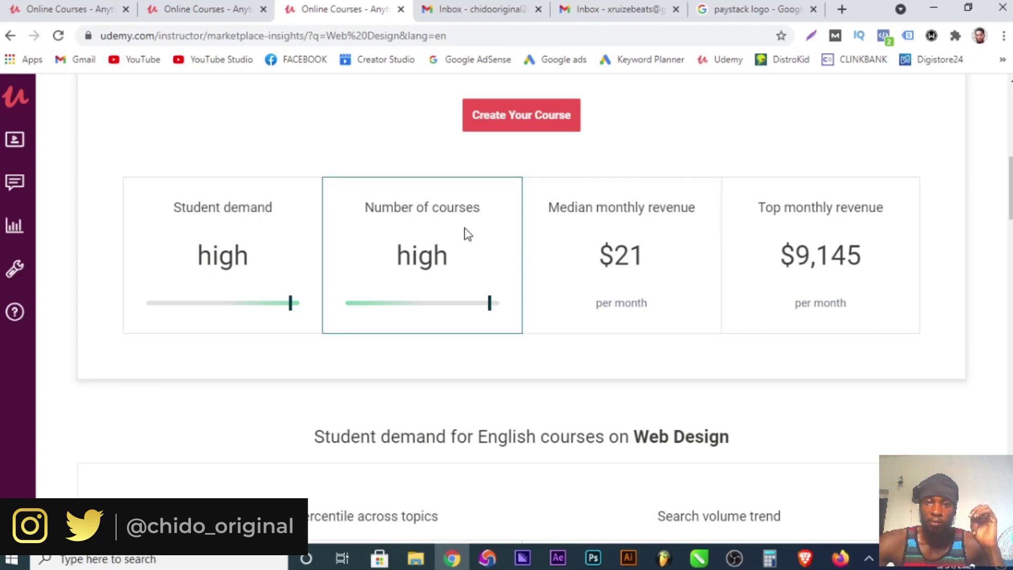
{"action": "mouse_move", "coordinate": [214, 235]}
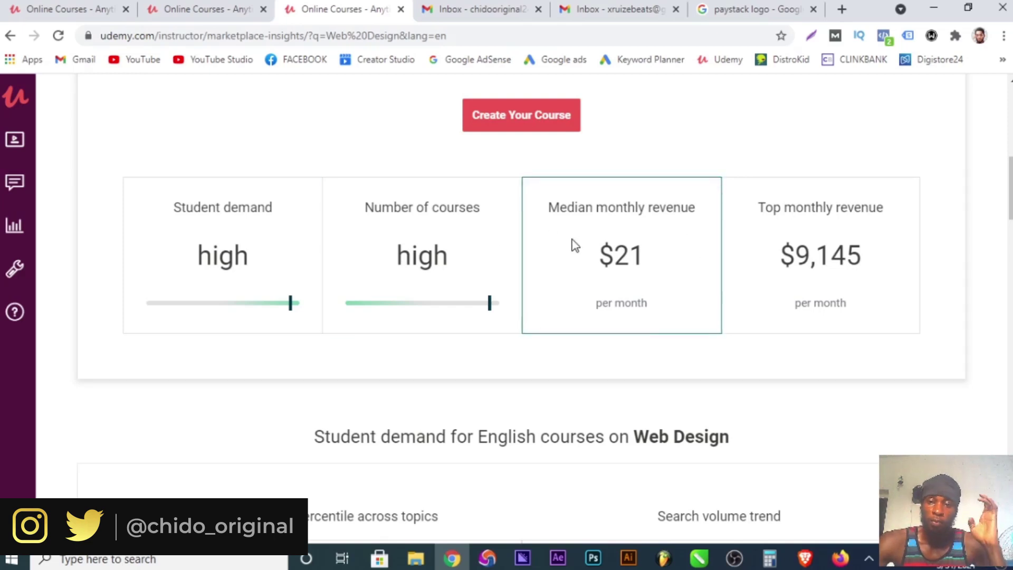
{"action": "mouse_move", "coordinate": [843, 223]}
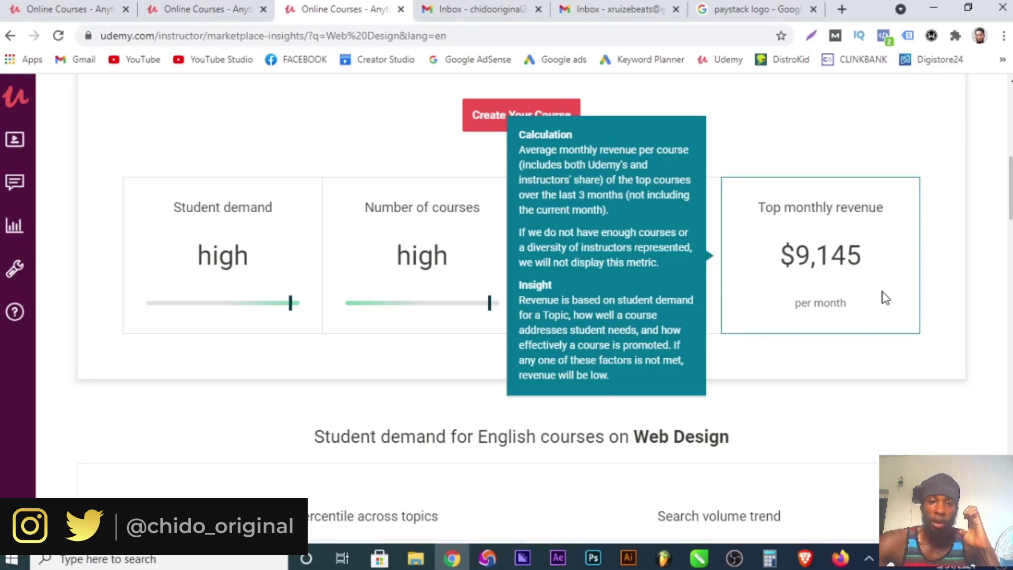
{"action": "scroll", "coordinate": [570, 425], "scroll_direction": "down", "scroll_amount": 6}
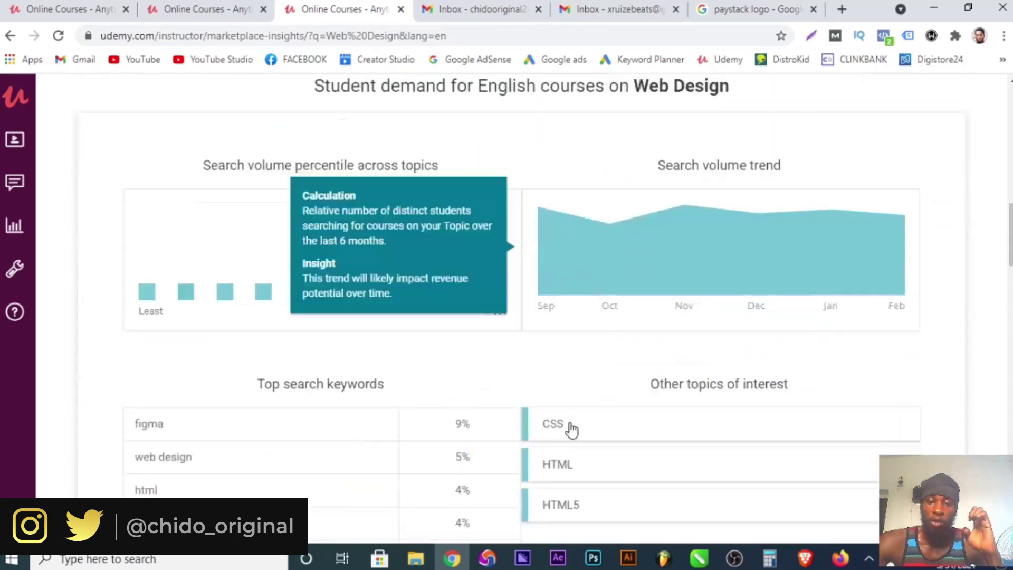
{"action": "scroll", "coordinate": [570, 417], "scroll_direction": "down", "scroll_amount": 3}
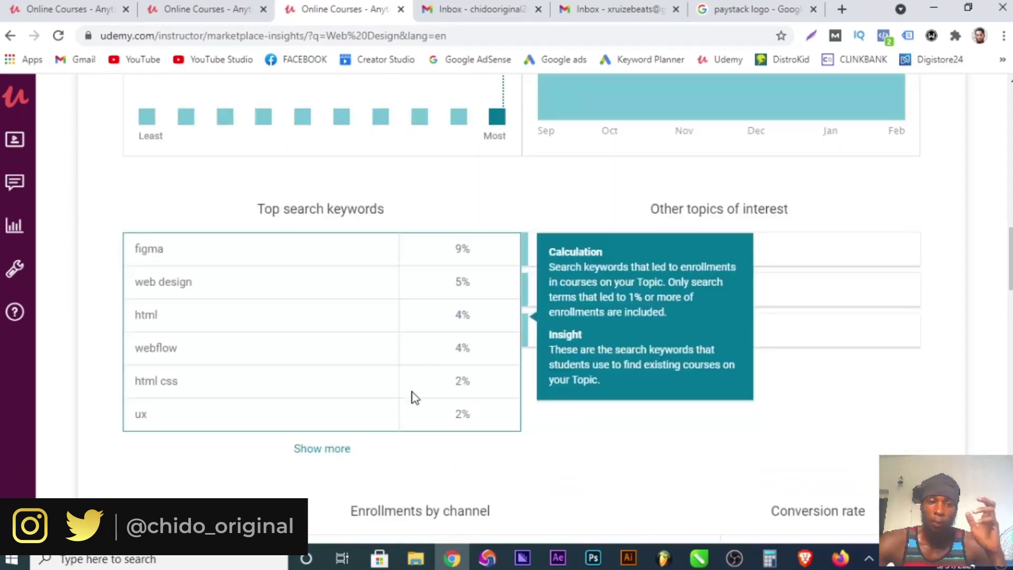
{"action": "scroll", "coordinate": [455, 470], "scroll_direction": "down", "scroll_amount": 9}
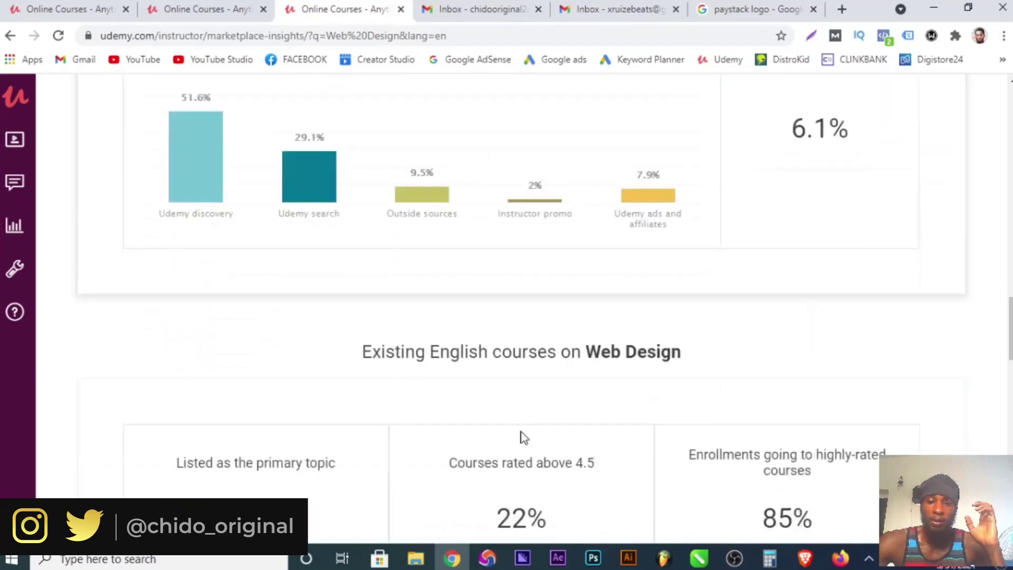
{"action": "scroll", "coordinate": [521, 432], "scroll_direction": "down", "scroll_amount": 6}
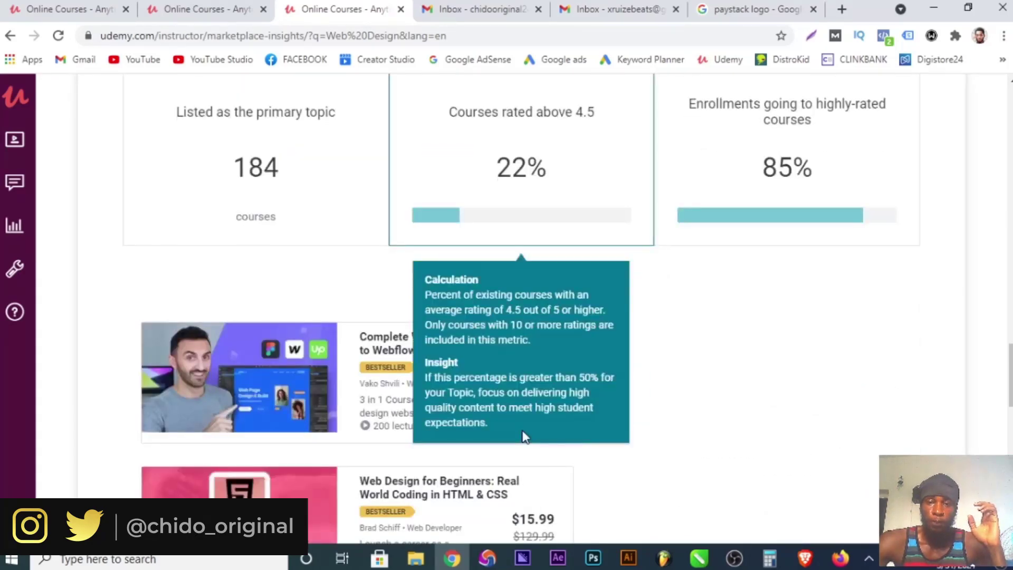
{"action": "scroll", "coordinate": [522, 432], "scroll_direction": "up", "scroll_amount": 18}
{"action": "scroll", "coordinate": [522, 436], "scroll_direction": "up", "scroll_amount": 10}
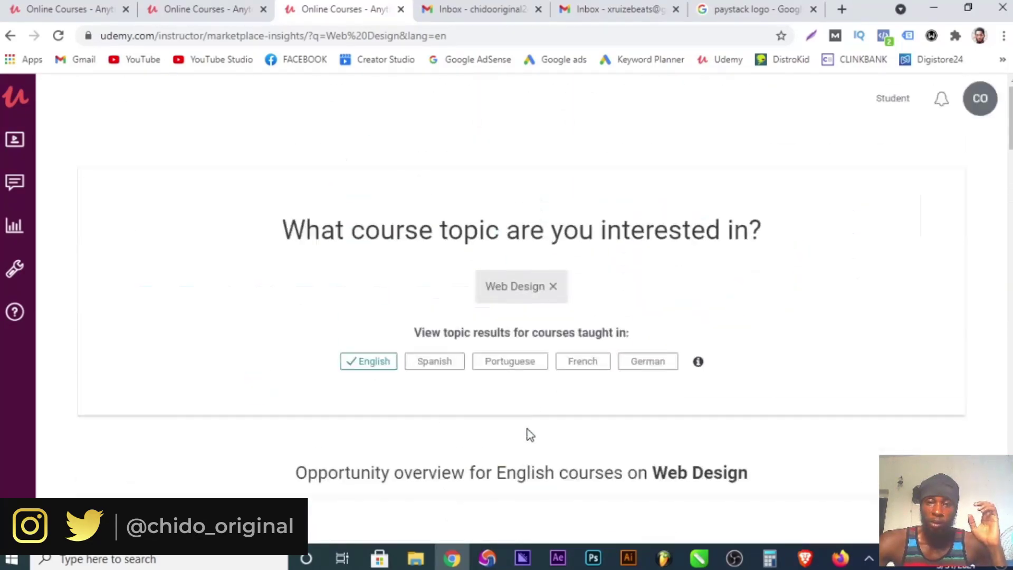
{"action": "left_click", "coordinate": [552, 285]}
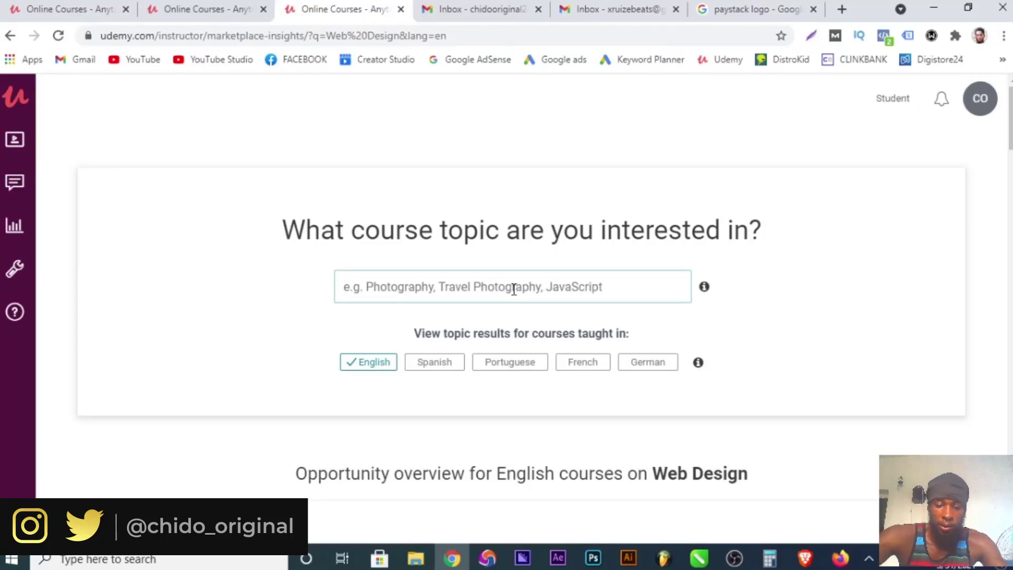
{"action": "type", "text": "travel"}
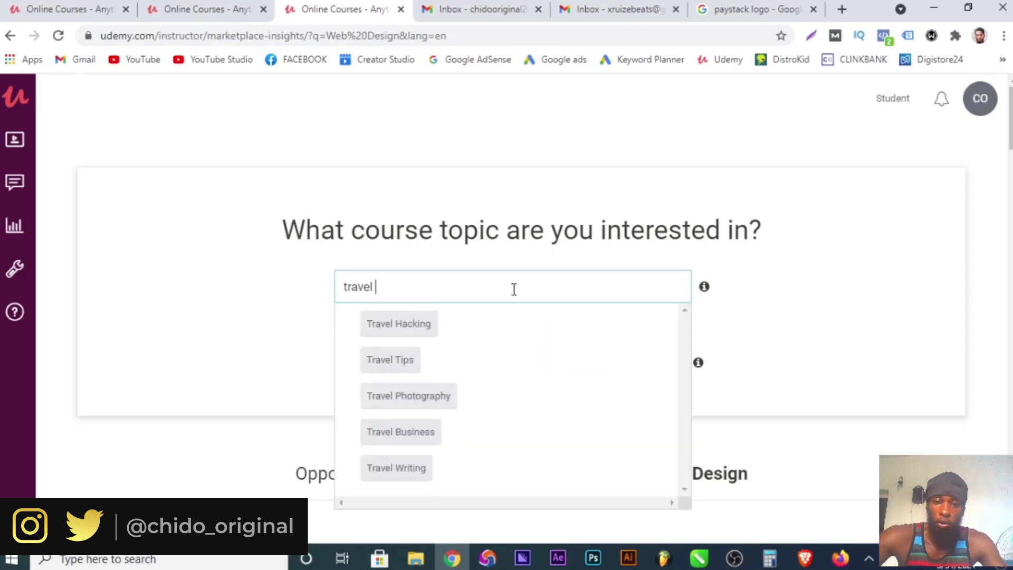
{"action": "left_click", "coordinate": [413, 397]}
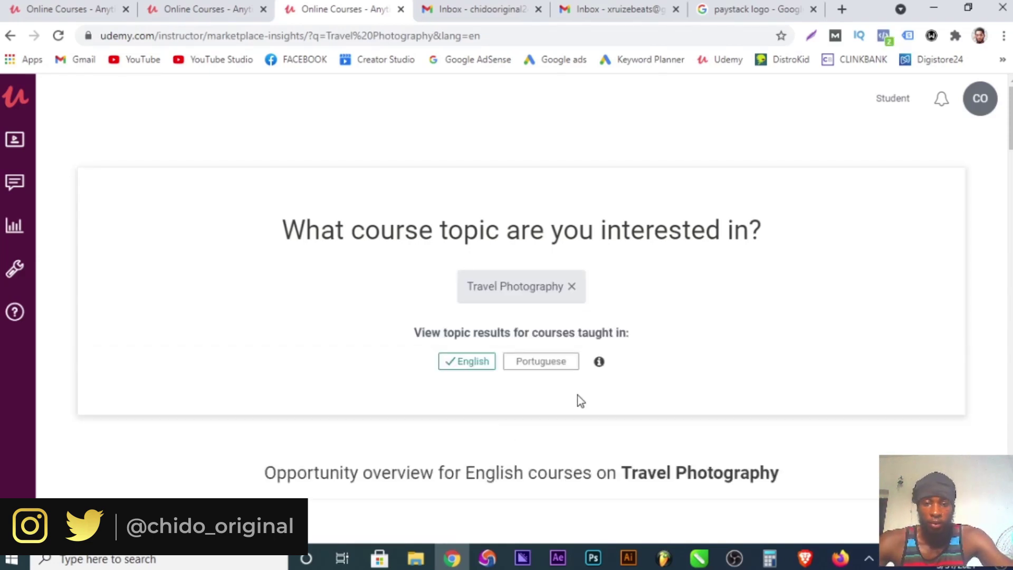
{"action": "scroll", "coordinate": [578, 396], "scroll_direction": "down", "scroll_amount": 6}
{"action": "scroll", "coordinate": [577, 397], "scroll_direction": "down", "scroll_amount": 3}
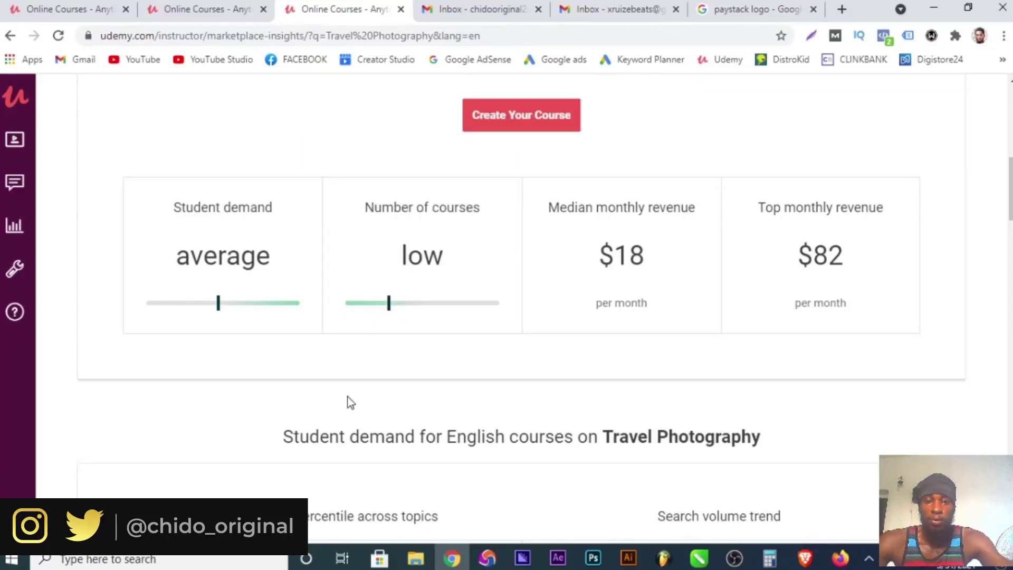
{"action": "mouse_move", "coordinate": [184, 211]}
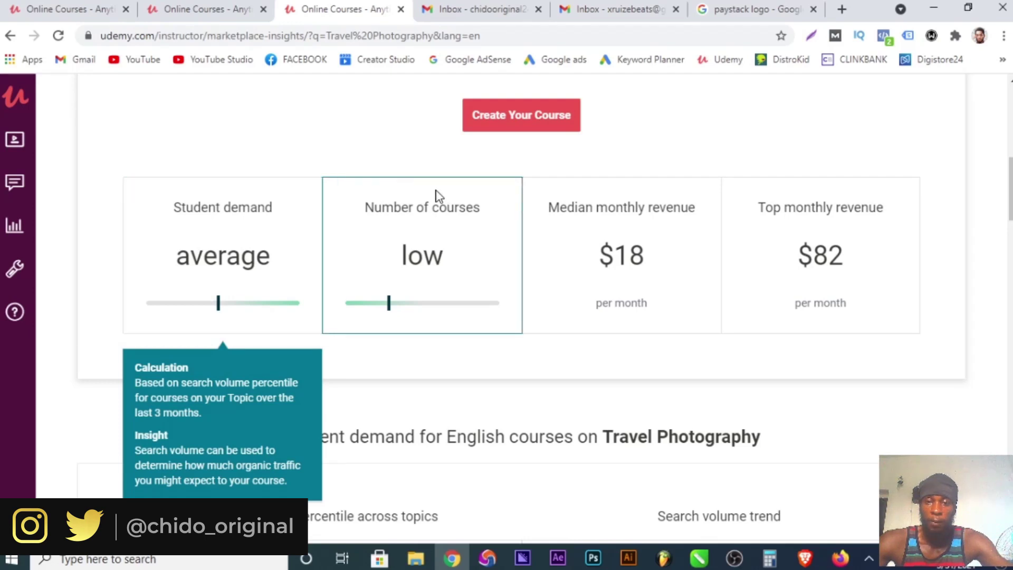
{"action": "mouse_move", "coordinate": [620, 243]}
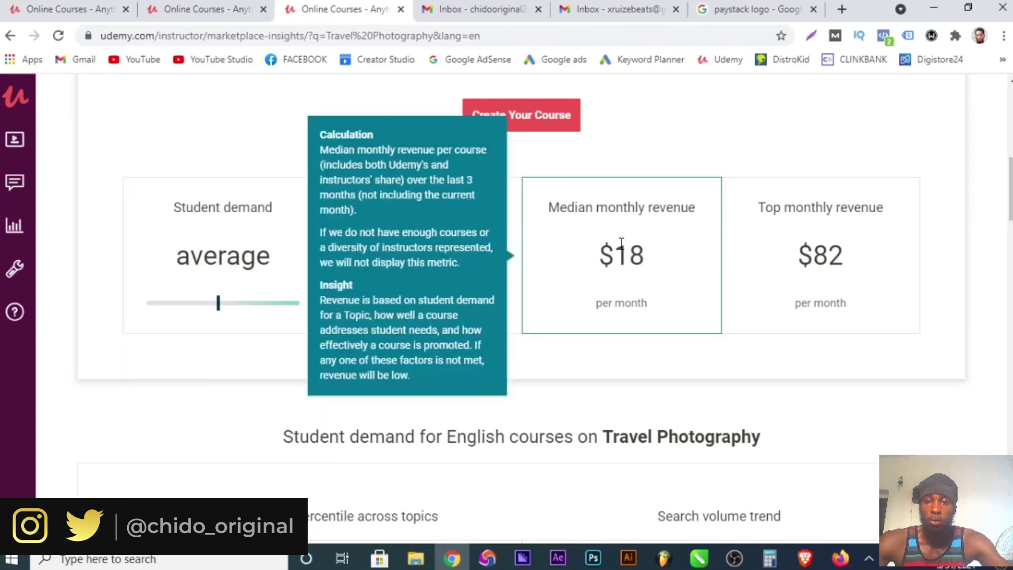
{"action": "mouse_move", "coordinate": [826, 225]}
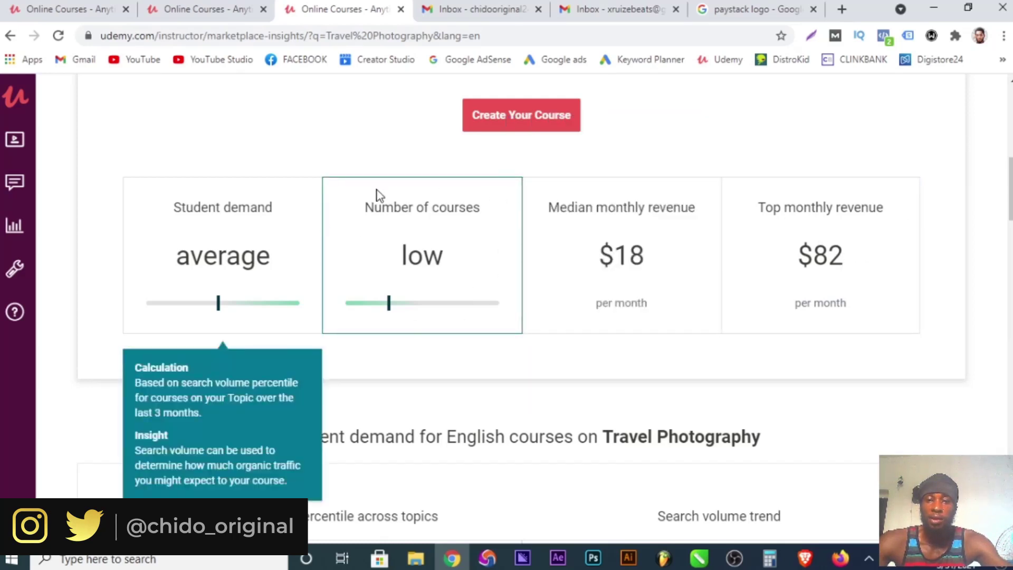
{"action": "scroll", "coordinate": [348, 335], "scroll_direction": "up", "scroll_amount": 5}
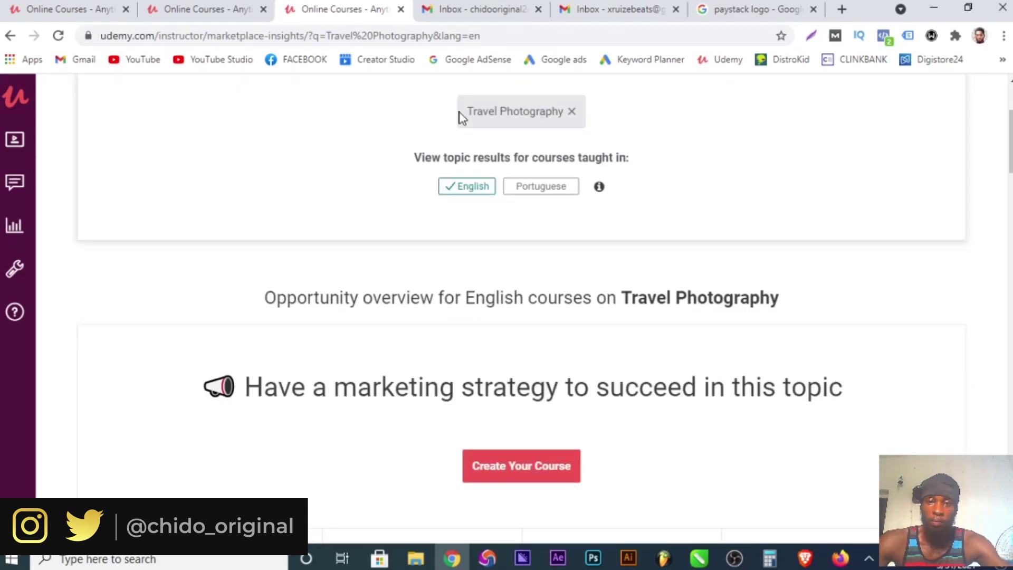
{"action": "scroll", "coordinate": [566, 143], "scroll_direction": "down", "scroll_amount": 5}
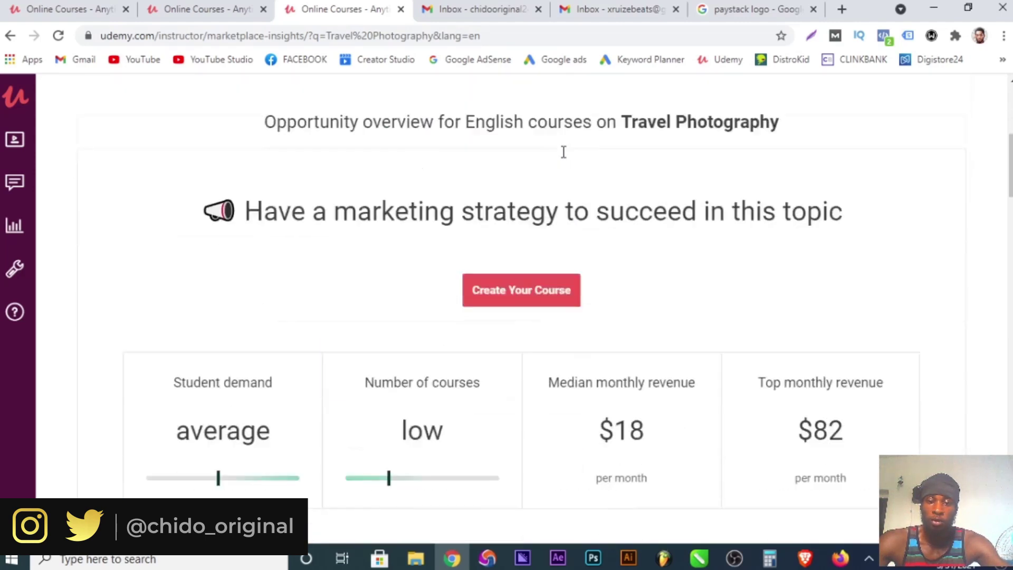
{"action": "mouse_move", "coordinate": [255, 233]}
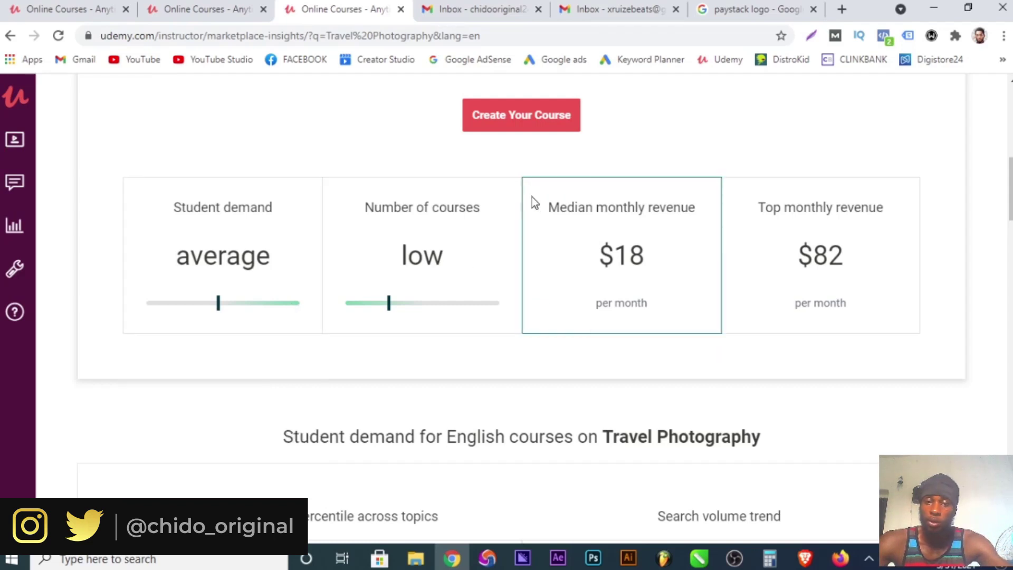
{"action": "mouse_move", "coordinate": [260, 293]}
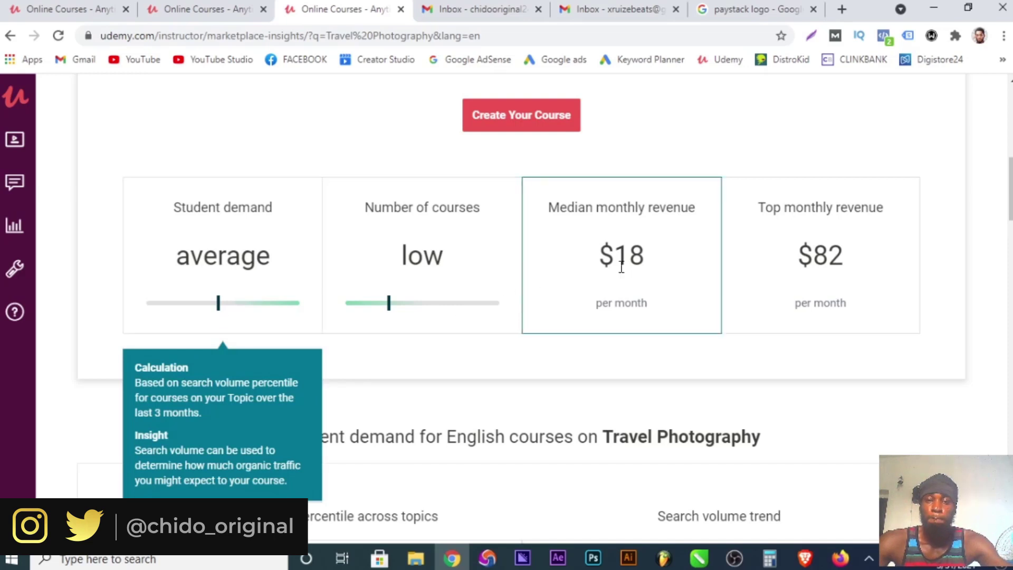
{"action": "mouse_move", "coordinate": [251, 274]}
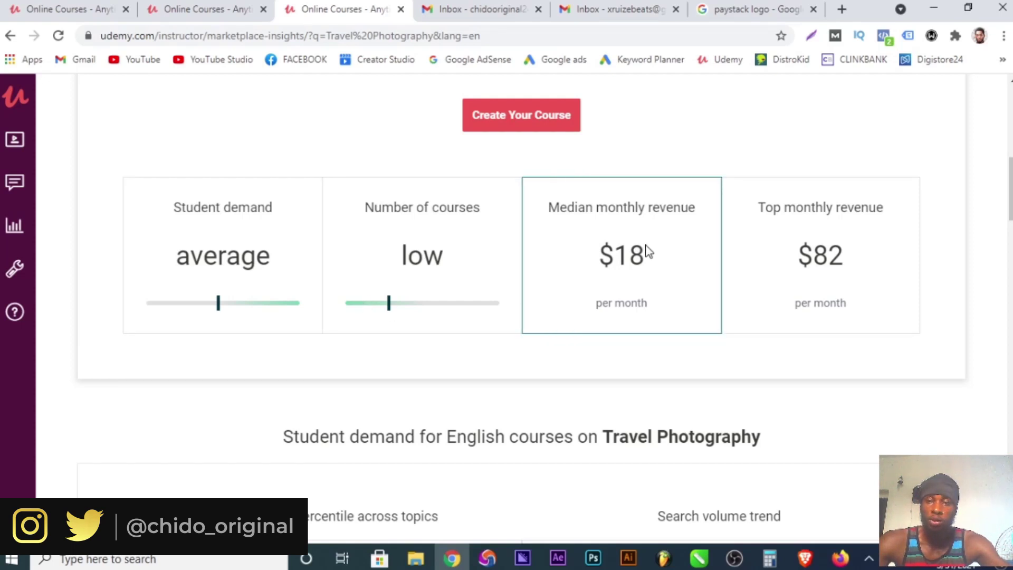
{"action": "scroll", "coordinate": [443, 364], "scroll_direction": "down", "scroll_amount": 6}
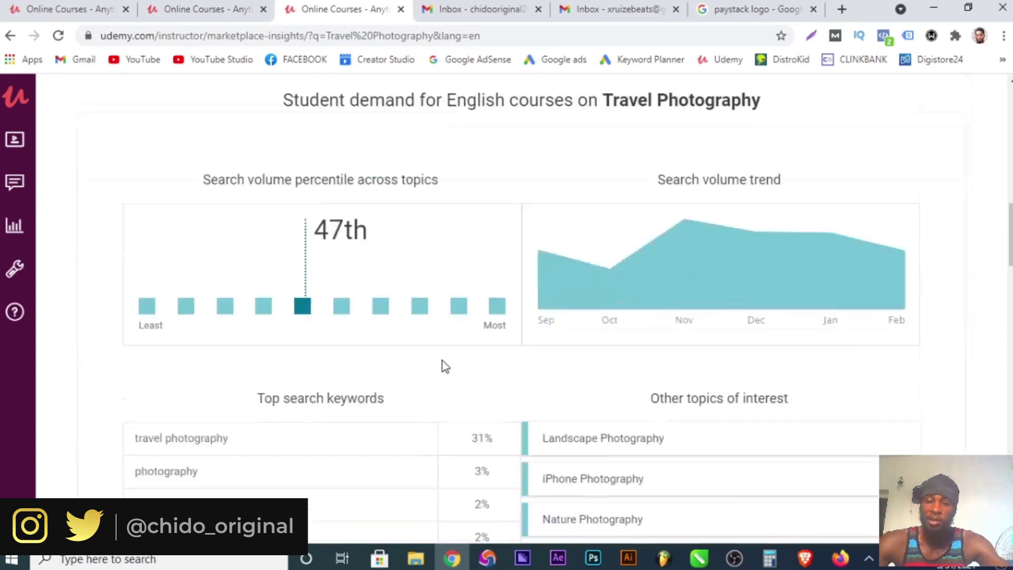
{"action": "mouse_move", "coordinate": [464, 314]}
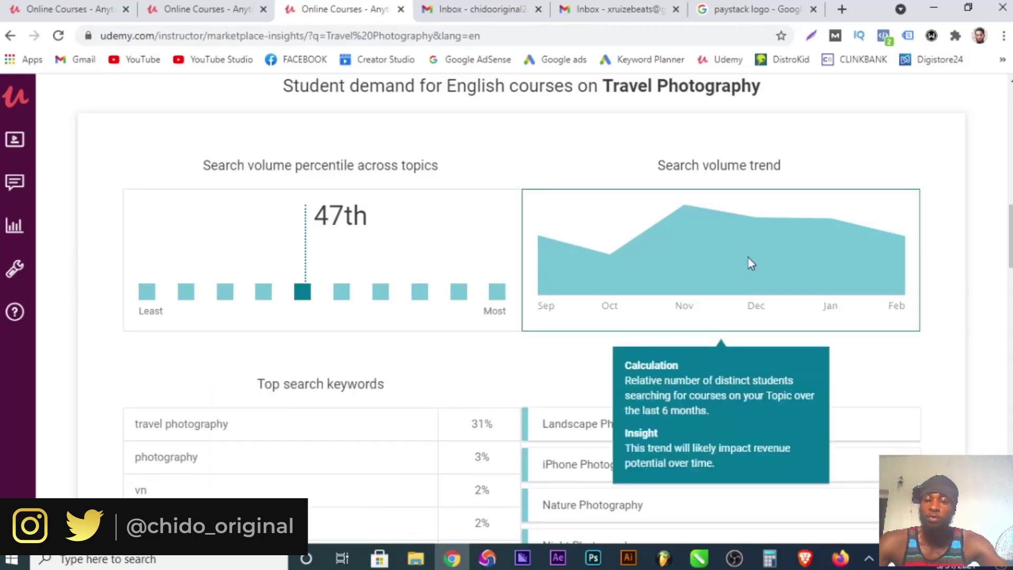
{"action": "scroll", "coordinate": [748, 262], "scroll_direction": "up", "scroll_amount": 6}
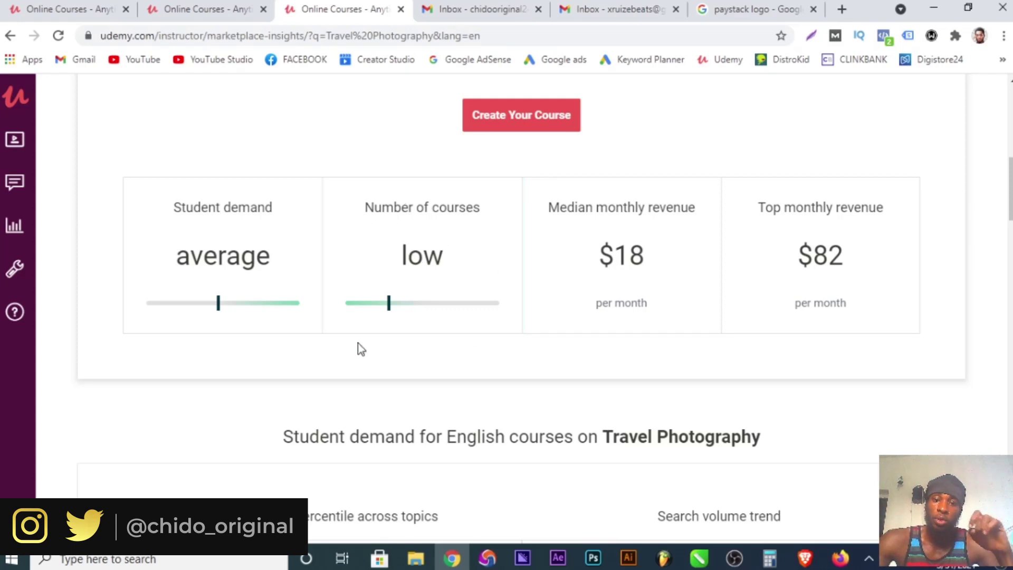
{"action": "left_click", "coordinate": [202, 240]}
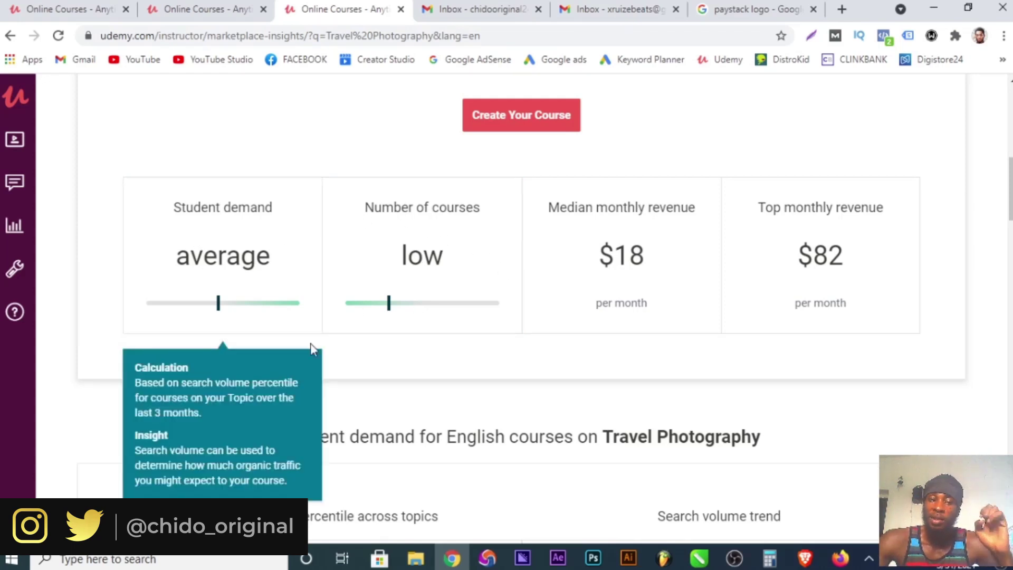
{"action": "left_click", "coordinate": [524, 335]}
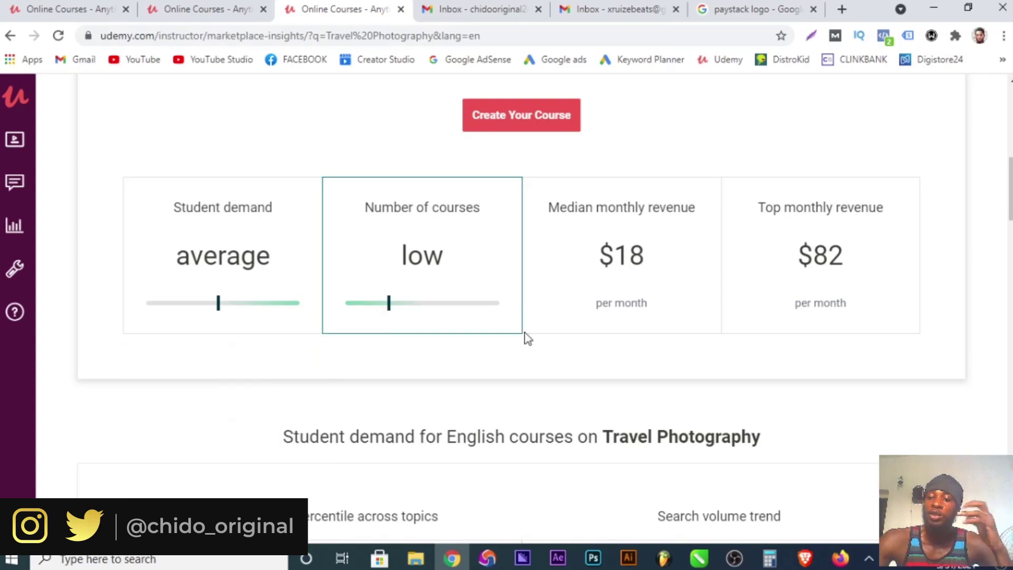
{"action": "left_click", "coordinate": [681, 318]}
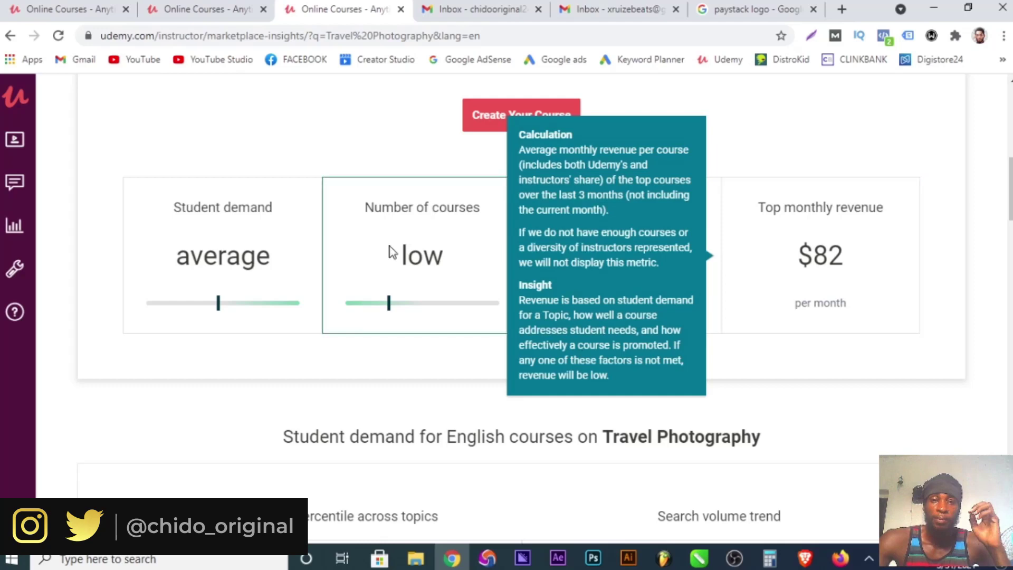
{"action": "scroll", "coordinate": [430, 283], "scroll_direction": "up", "scroll_amount": 6}
{"action": "scroll", "coordinate": [520, 199], "scroll_direction": "up", "scroll_amount": 3}
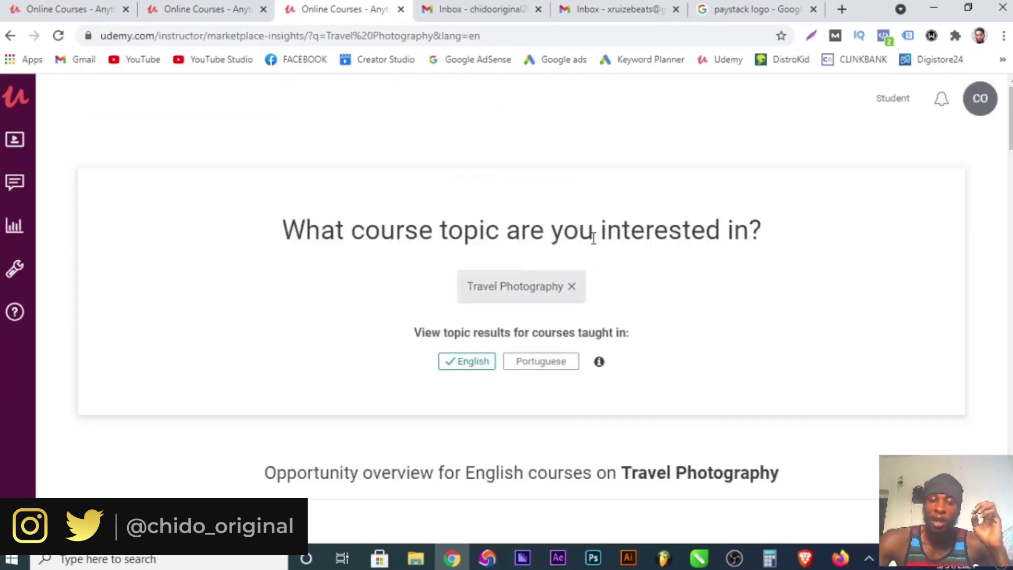
{"action": "scroll", "coordinate": [592, 233], "scroll_direction": "down", "scroll_amount": 3}
{"action": "scroll", "coordinate": [496, 290], "scroll_direction": "down", "scroll_amount": 3}
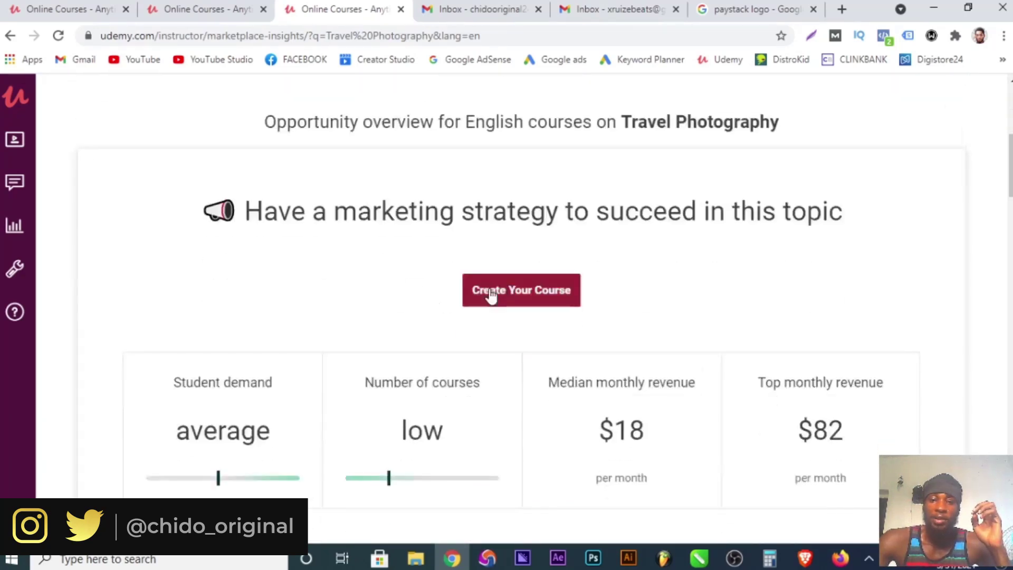
{"action": "left_click", "coordinate": [235, 359]}
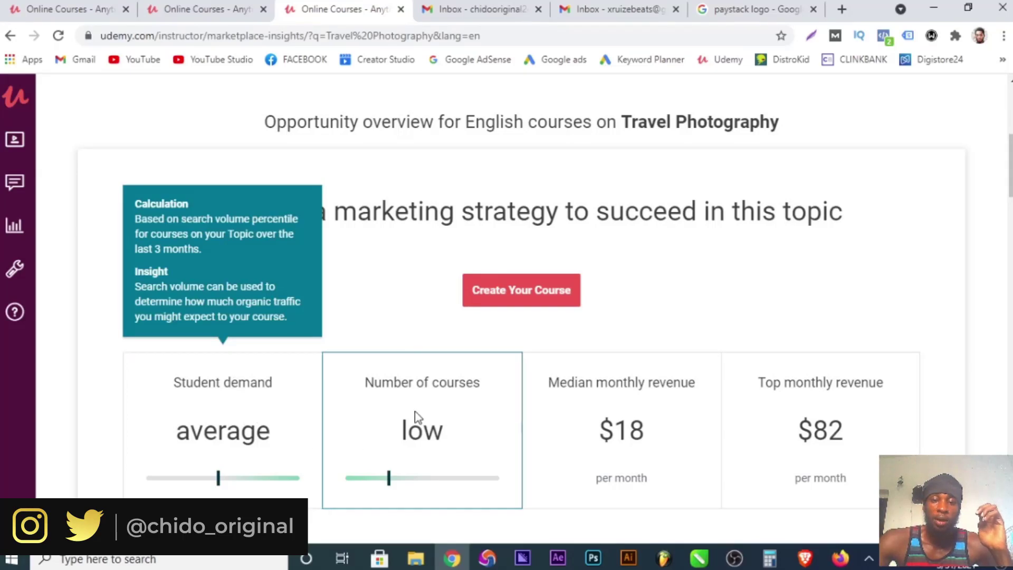
{"action": "left_click", "coordinate": [751, 393]}
{"action": "scroll", "coordinate": [844, 380], "scroll_direction": "down", "scroll_amount": 3}
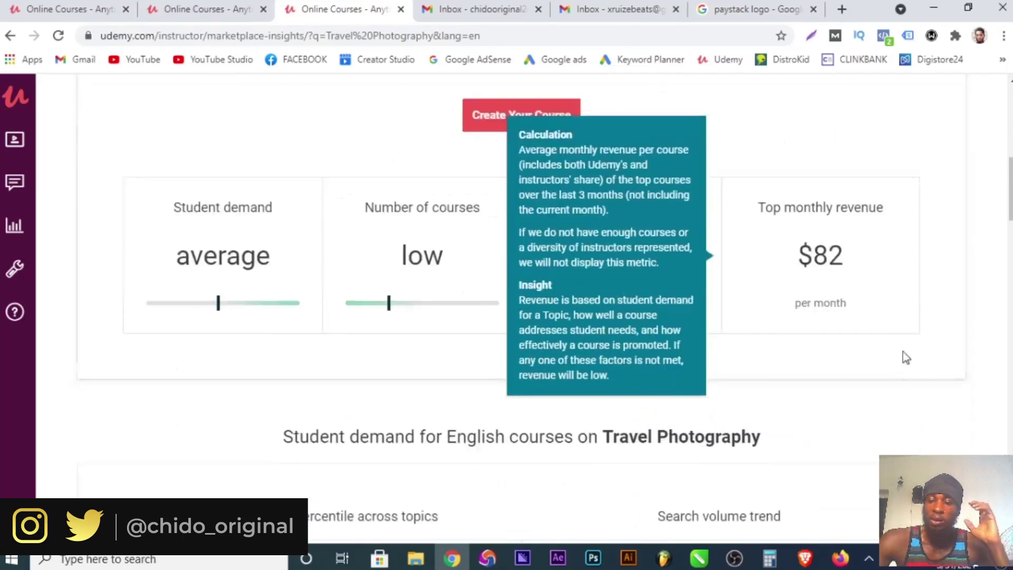
{"action": "scroll", "coordinate": [871, 351], "scroll_direction": "down", "scroll_amount": 3}
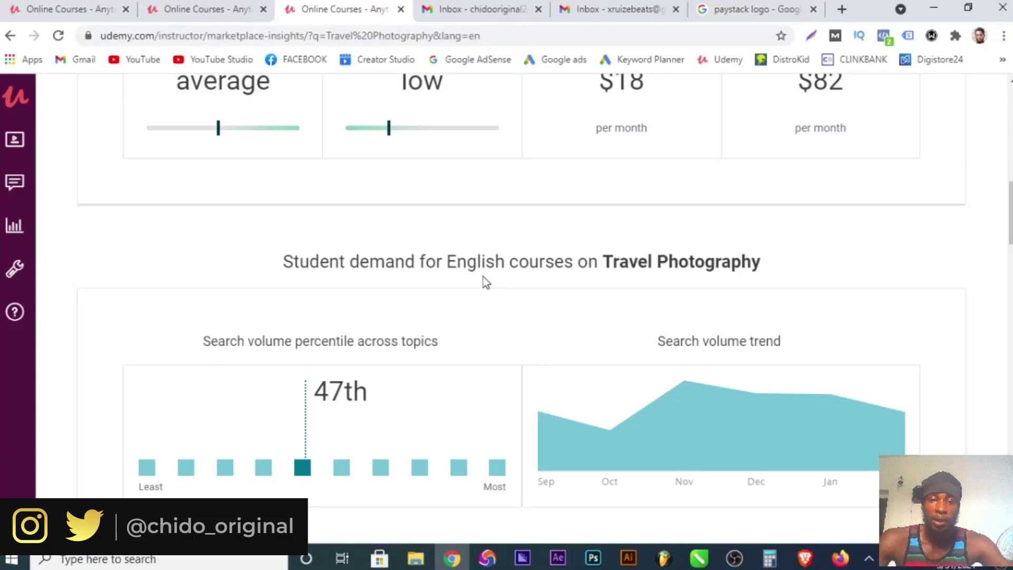
{"action": "scroll", "coordinate": [385, 454], "scroll_direction": "down", "scroll_amount": 6}
{"action": "scroll", "coordinate": [200, 158], "scroll_direction": "up", "scroll_amount": 3}
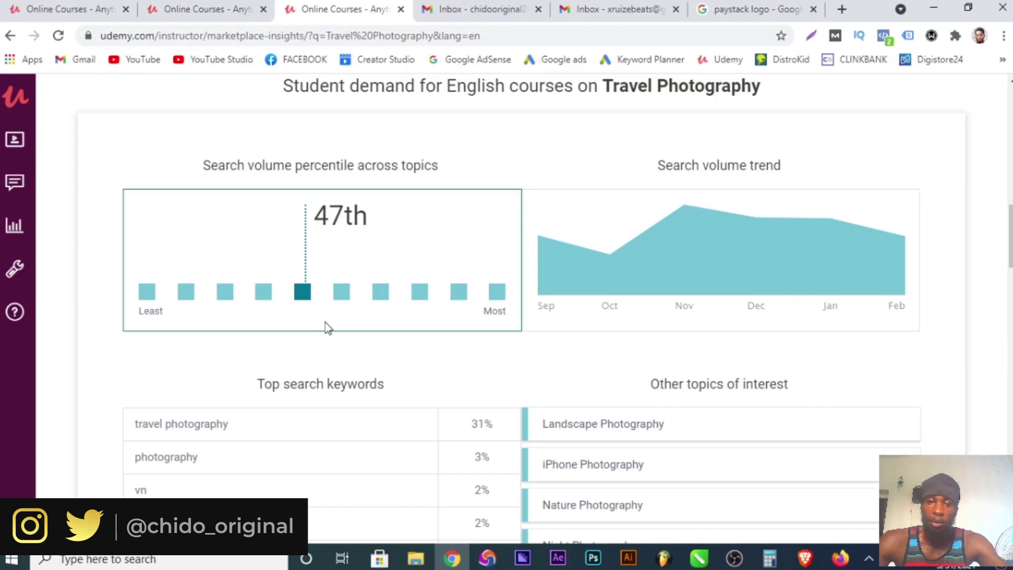
{"action": "mouse_move", "coordinate": [246, 319]}
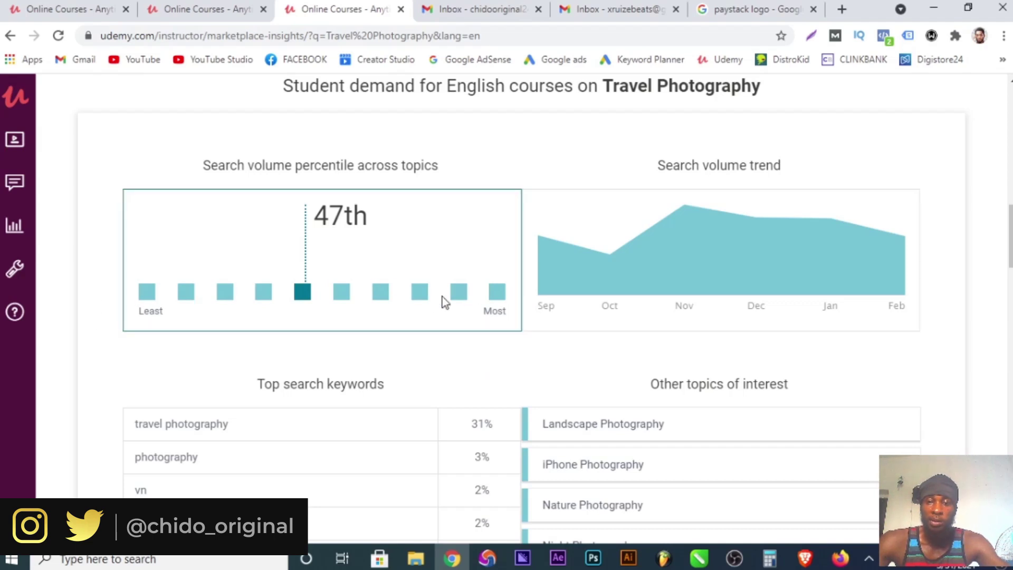
{"action": "scroll", "coordinate": [442, 339], "scroll_direction": "down", "scroll_amount": 3}
{"action": "mouse_move", "coordinate": [781, 206]}
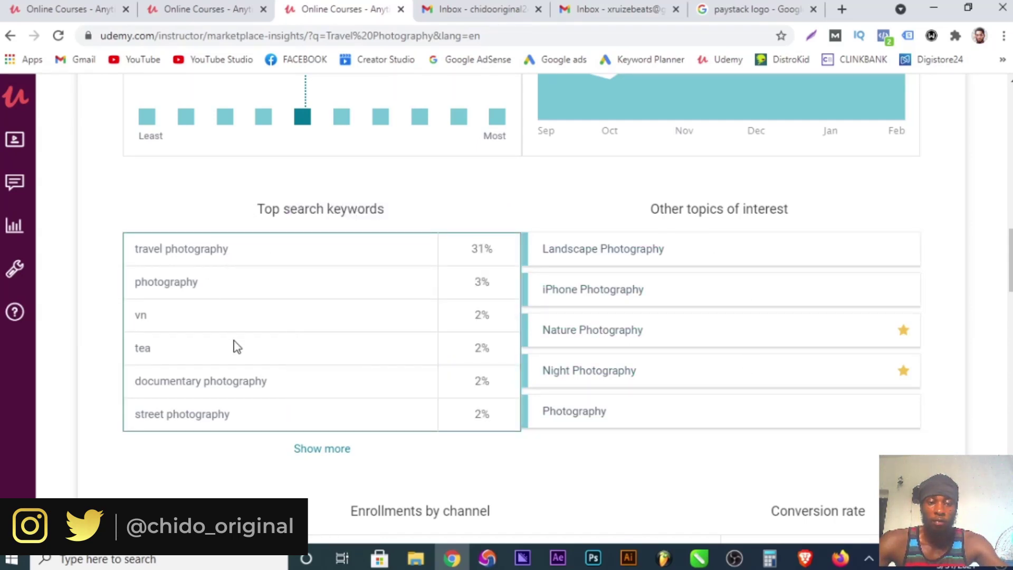
{"action": "scroll", "coordinate": [656, 311], "scroll_direction": "down", "scroll_amount": 7}
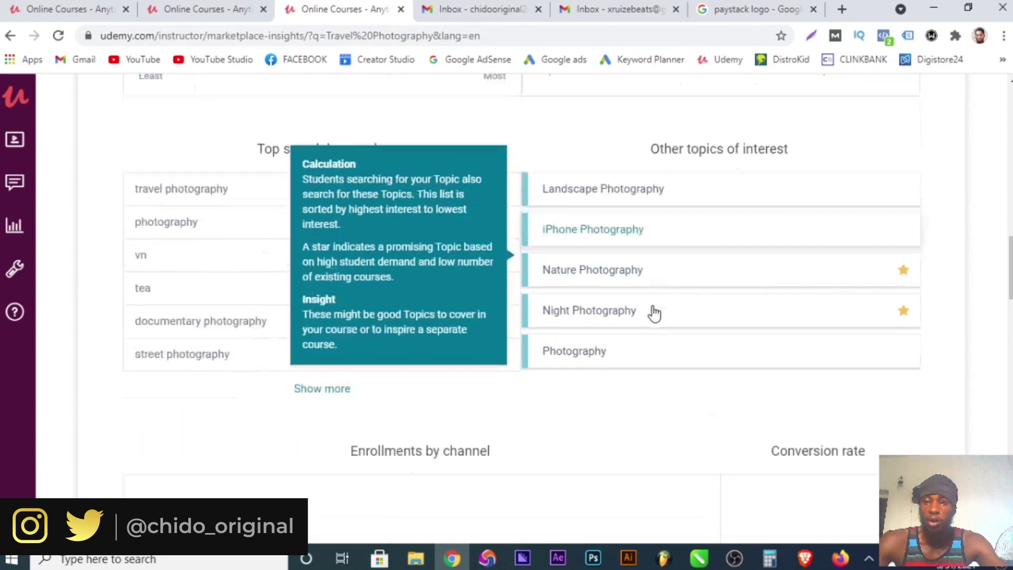
{"action": "scroll", "coordinate": [773, 335], "scroll_direction": "up", "scroll_amount": 15}
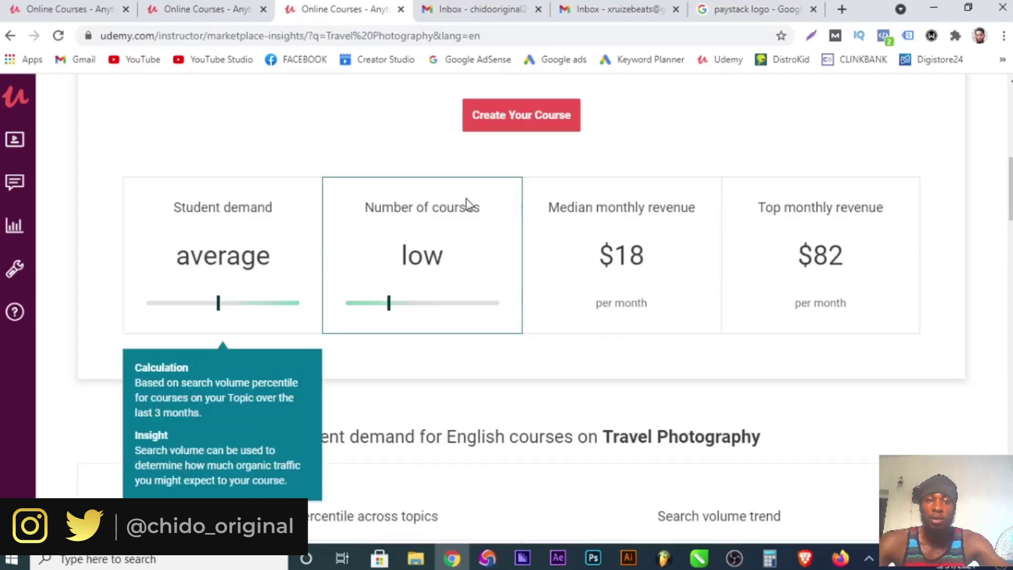
{"action": "scroll", "coordinate": [467, 203], "scroll_direction": "down", "scroll_amount": 10}
{"action": "scroll", "coordinate": [467, 239], "scroll_direction": "down", "scroll_amount": 7}
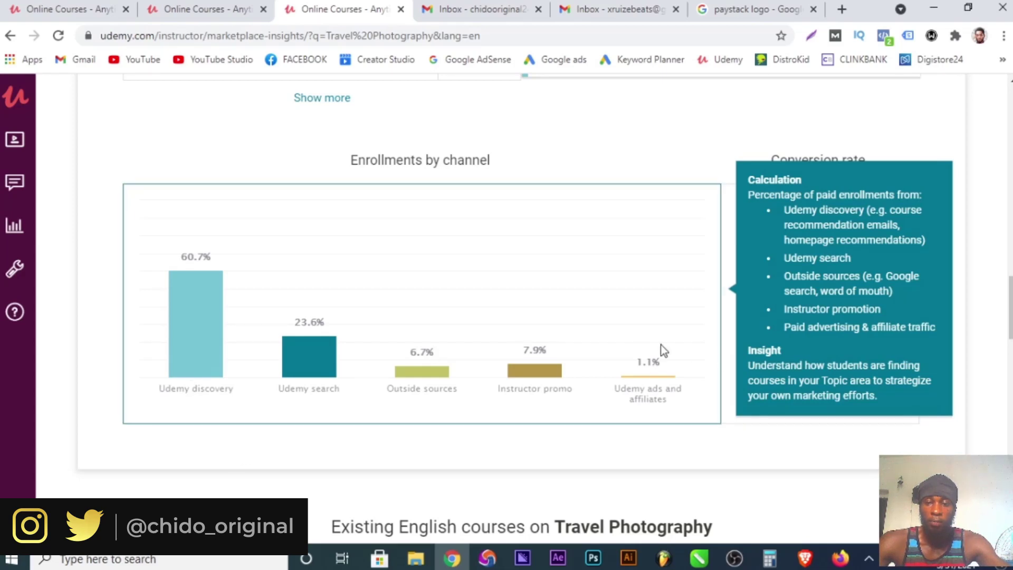
{"action": "scroll", "coordinate": [673, 407], "scroll_direction": "down", "scroll_amount": 7}
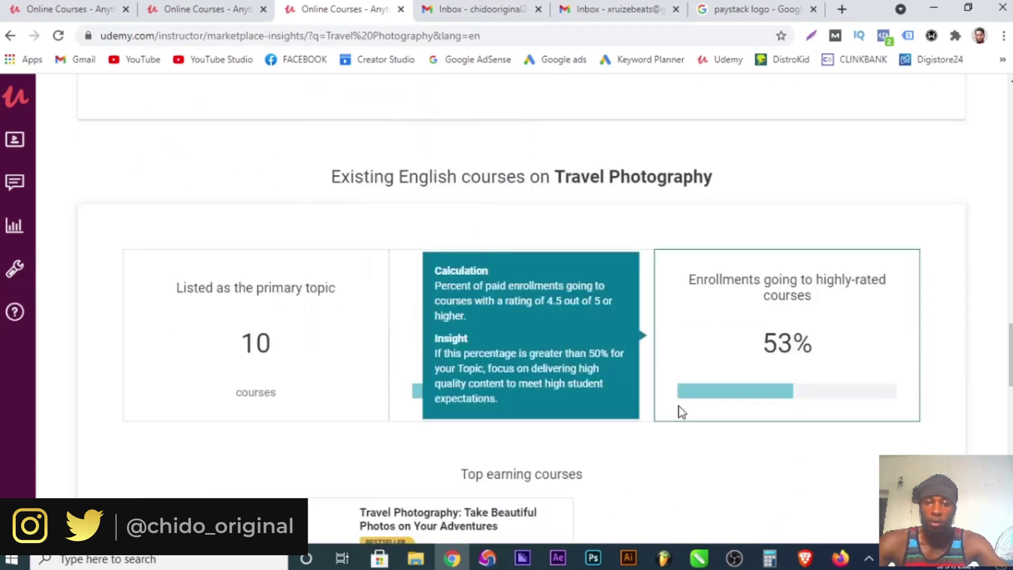
{"action": "scroll", "coordinate": [873, 310], "scroll_direction": "down", "scroll_amount": 7}
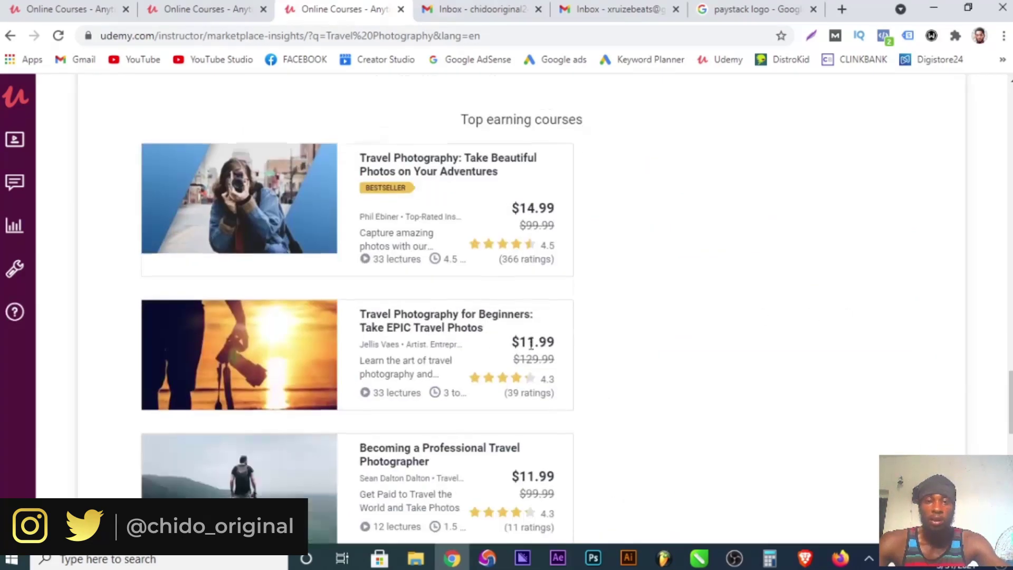
{"action": "scroll", "coordinate": [532, 352], "scroll_direction": "down", "scroll_amount": 10}
{"action": "scroll", "coordinate": [530, 348], "scroll_direction": "down", "scroll_amount": 3}
{"action": "scroll", "coordinate": [530, 351], "scroll_direction": "up", "scroll_amount": 20}
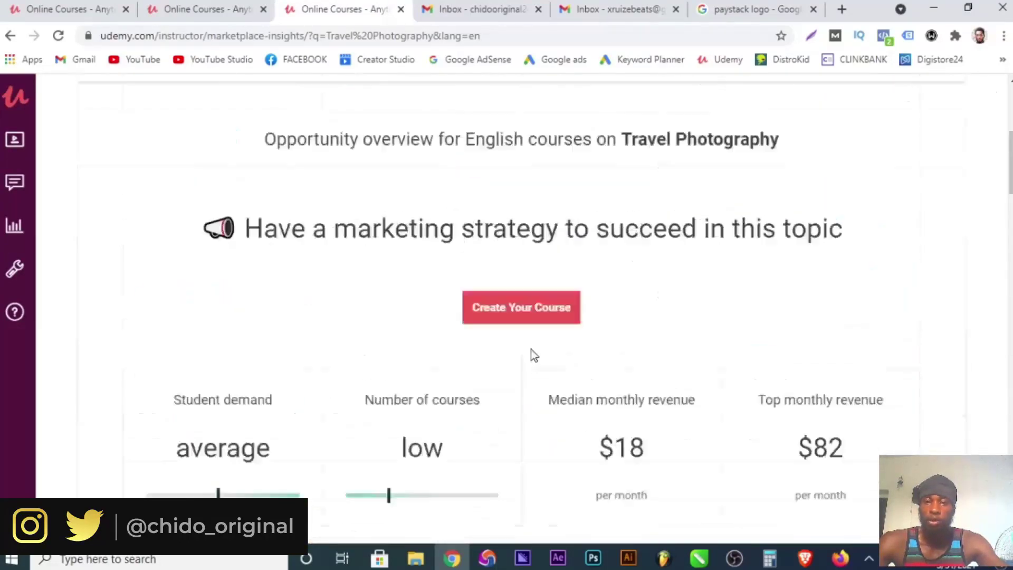
Copy the Travel Photography topic, create a new course from Courses, and pick the video Course type.
{"action": "left_click_drag", "start_coordinate": [469, 284], "coordinate": [567, 290]}
{"action": "key", "text": "ctrl+c"}
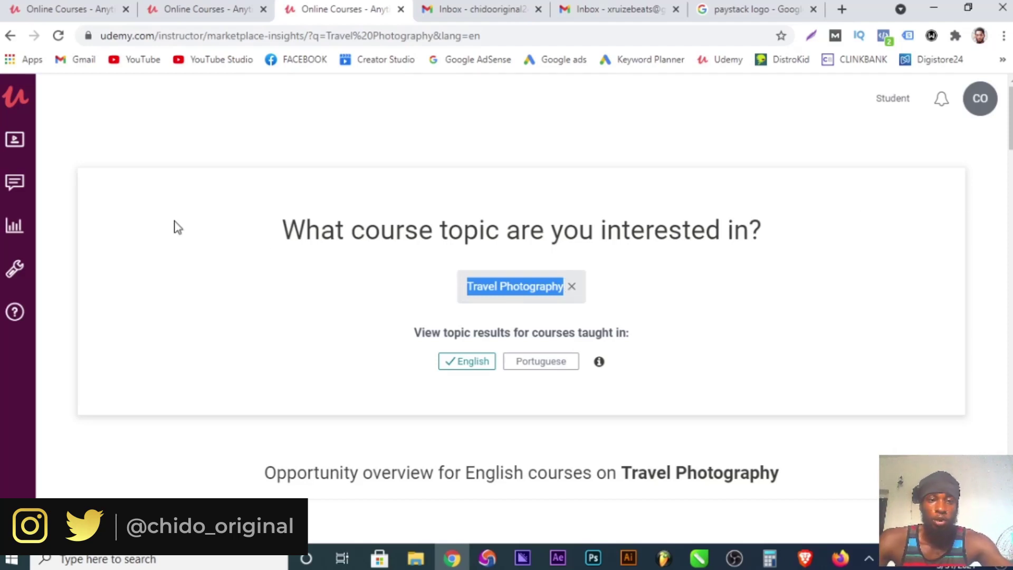
{"action": "mouse_move", "coordinate": [18, 153]}
{"action": "left_click", "coordinate": [79, 153]}
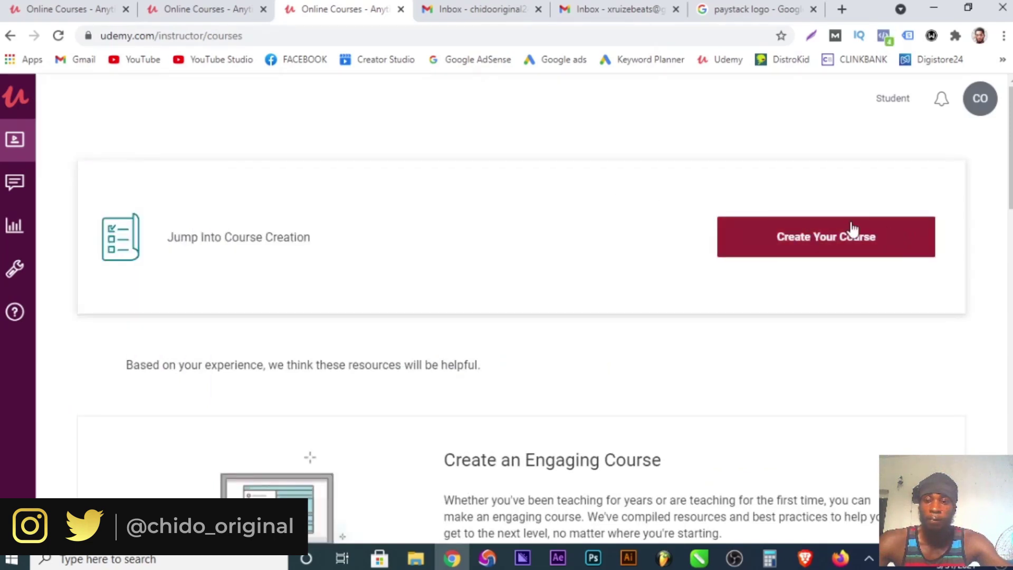
{"action": "left_click", "coordinate": [822, 249]}
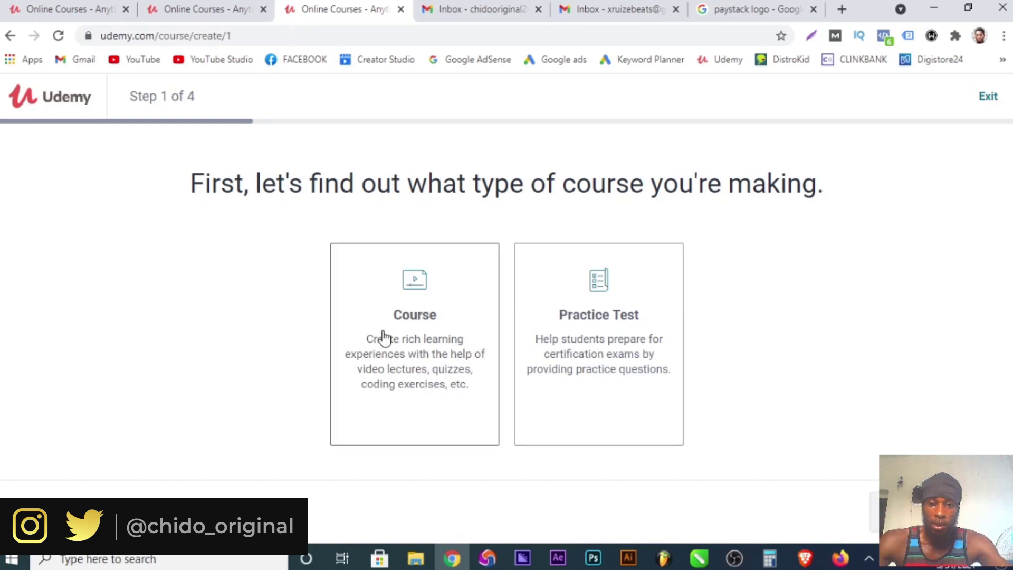
{"action": "left_click", "coordinate": [409, 325]}
Enter the working title 'Learn Travel Photography like a Pro'.
{"action": "left_click", "coordinate": [897, 512]}
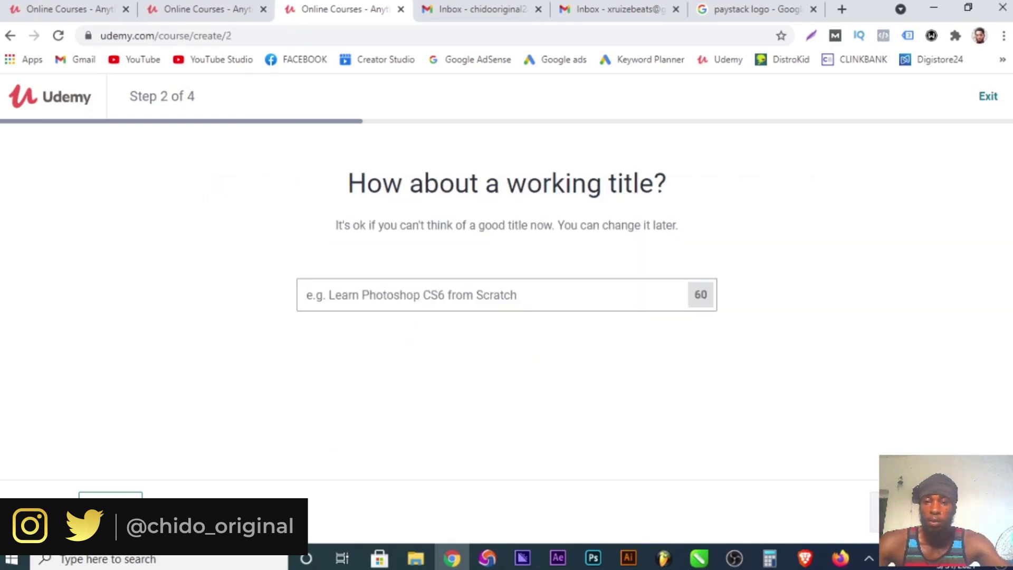
{"action": "left_click", "coordinate": [457, 302]}
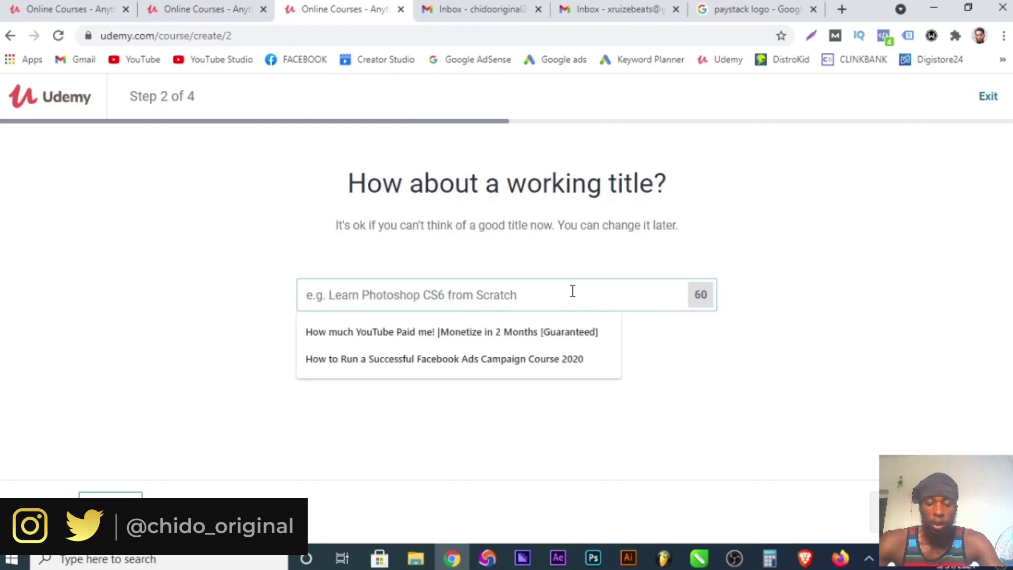
{"action": "key", "text": "ctrl+v"}
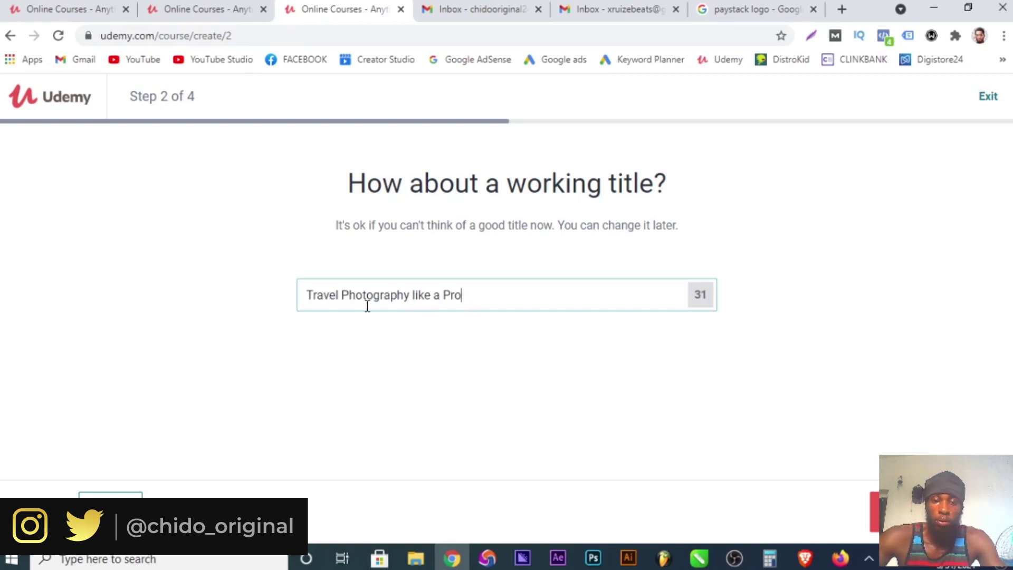
{"action": "type", "text": "Learn"}
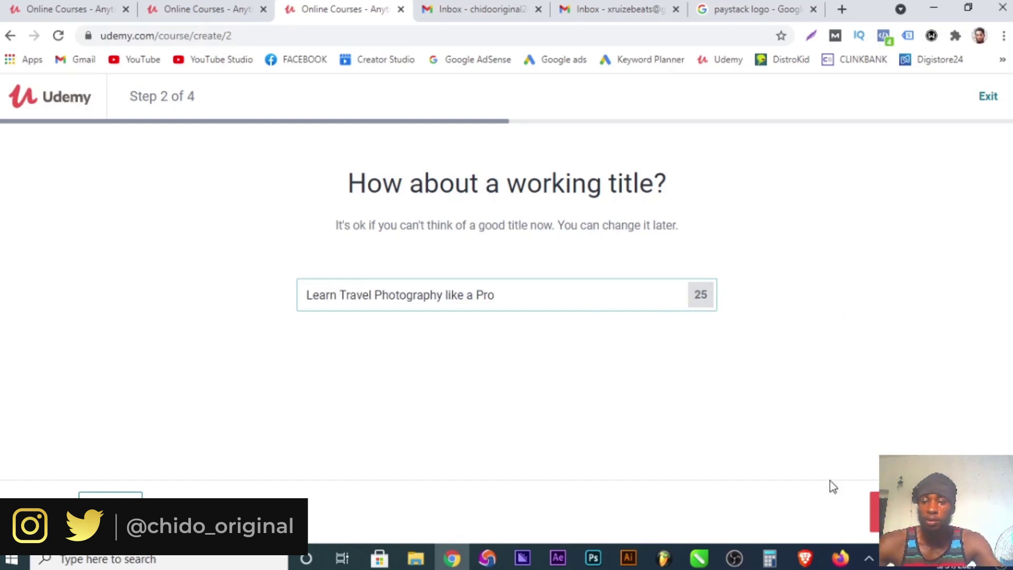
{"action": "left_click", "coordinate": [887, 510]}
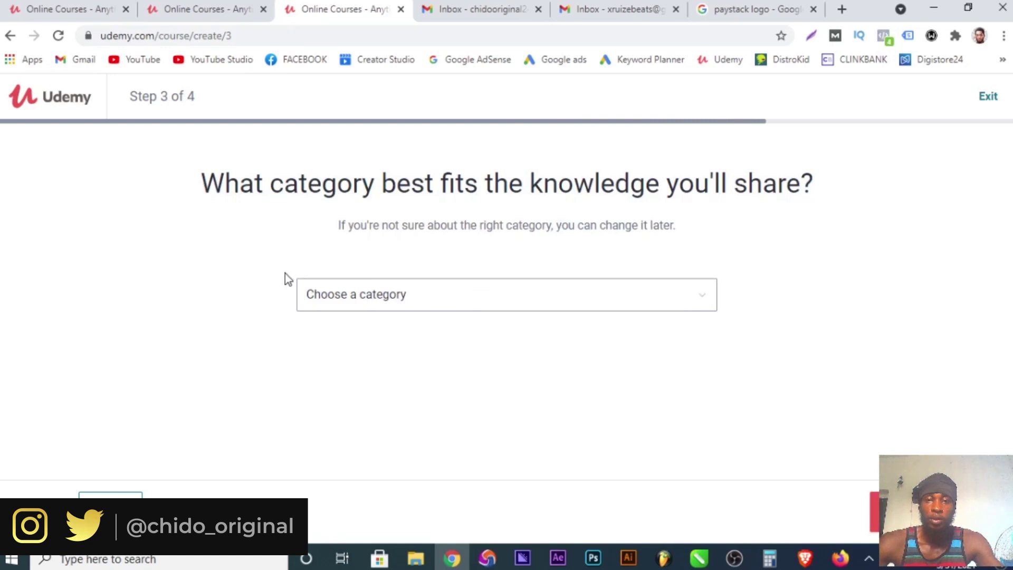
Set the category to Photography & Video, commit 5+ hours weekly, and create the course.
{"action": "left_click", "coordinate": [437, 296]}
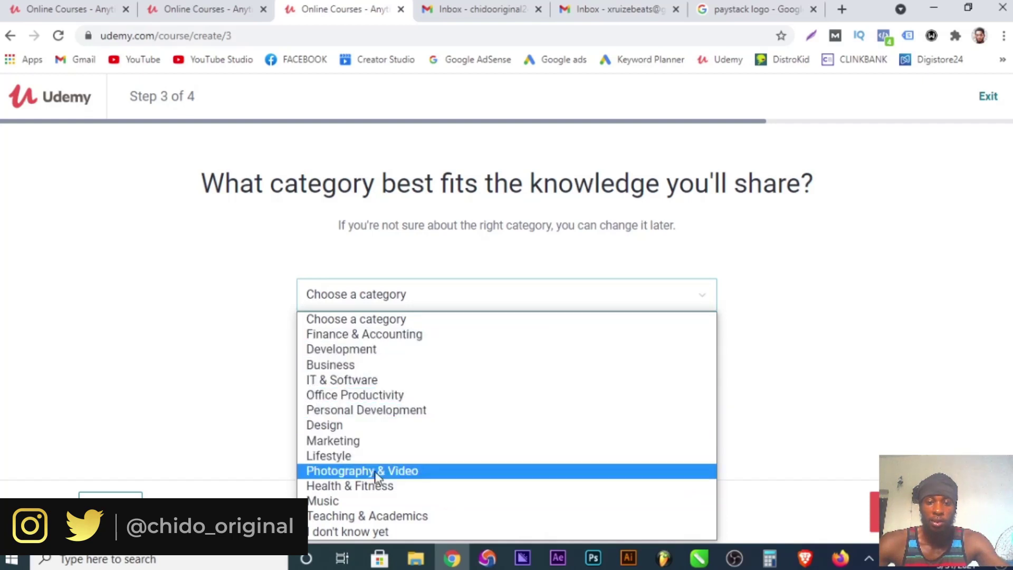
{"action": "left_click", "coordinate": [461, 471]}
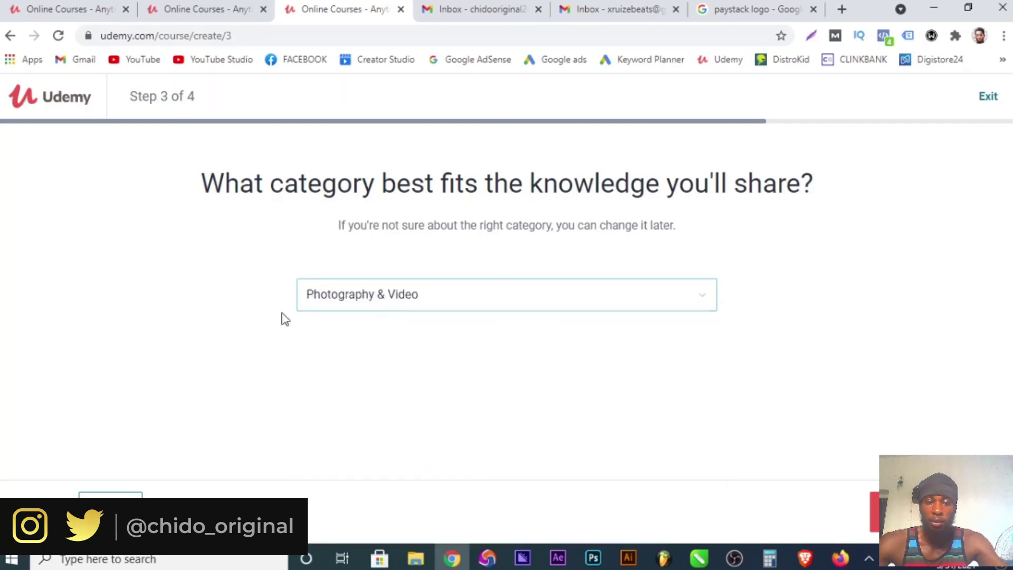
{"action": "left_click", "coordinate": [875, 510]}
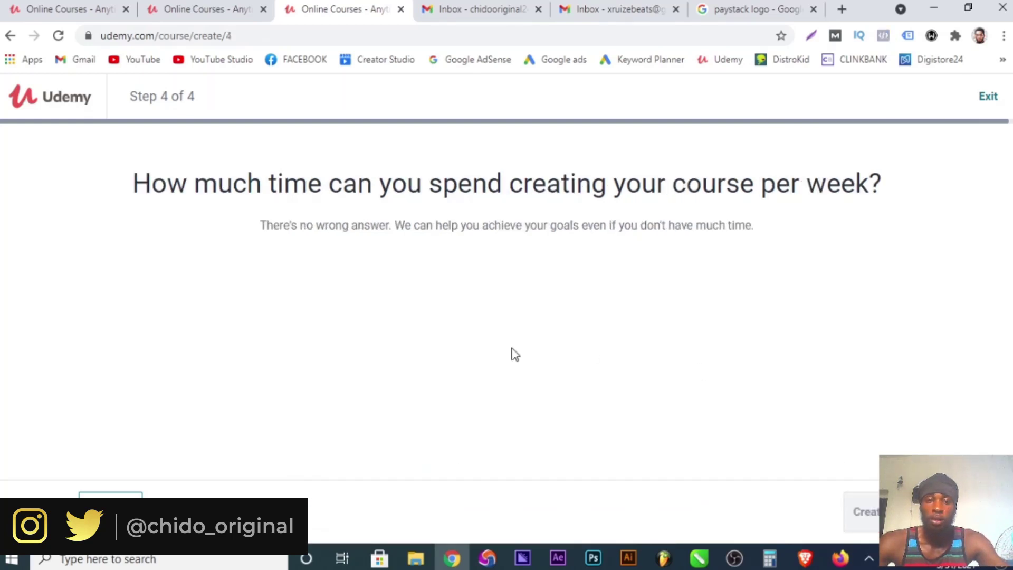
{"action": "scroll", "coordinate": [341, 342], "scroll_direction": "down", "scroll_amount": 1}
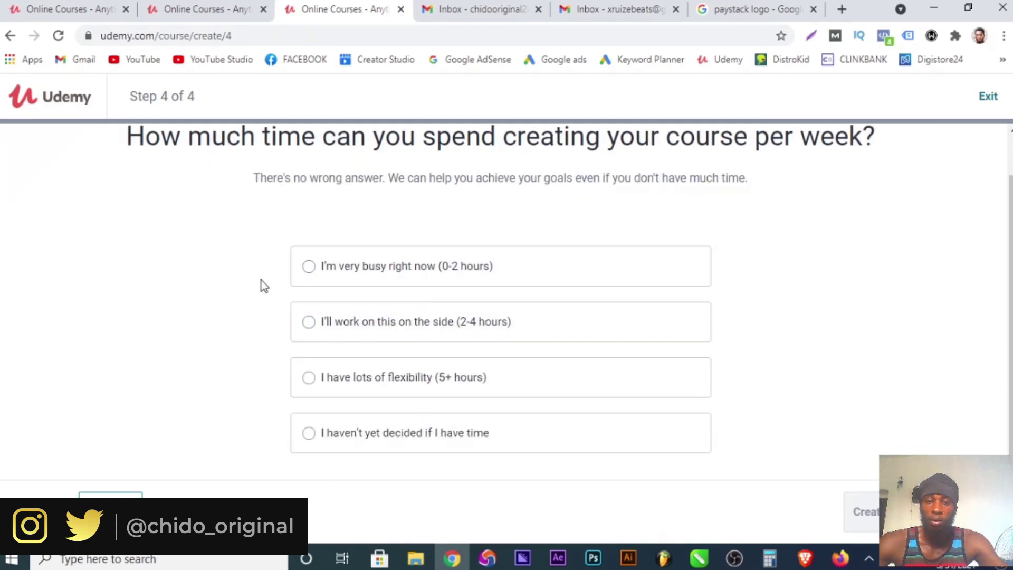
{"action": "left_click", "coordinate": [309, 377]}
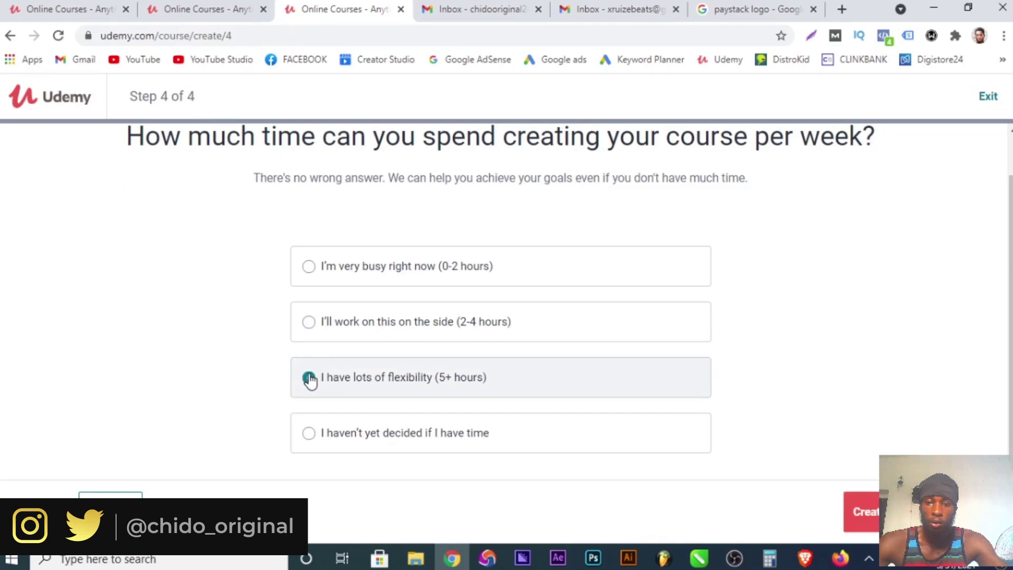
{"action": "left_click", "coordinate": [896, 512]}
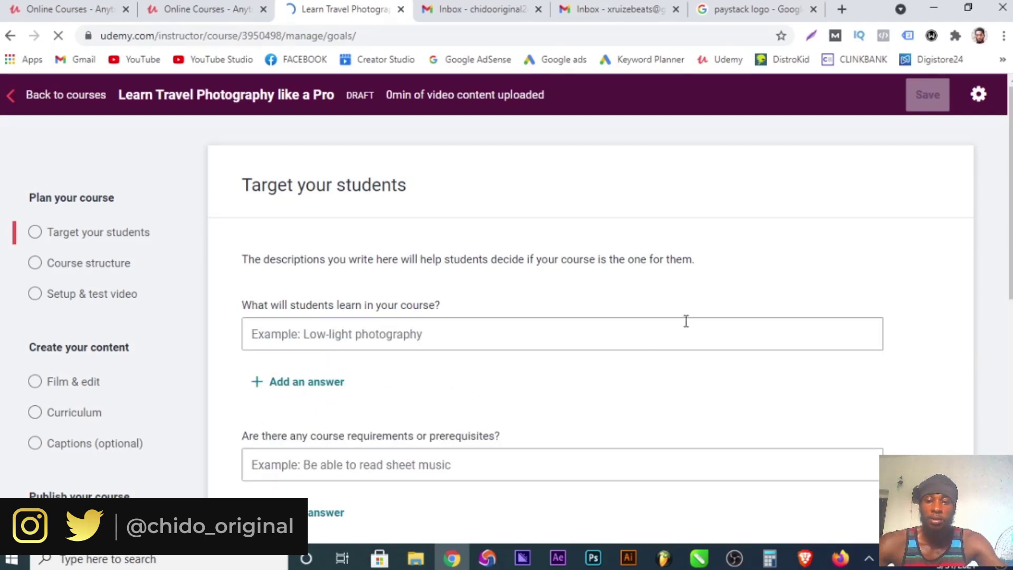
Look over the learning-objectives and prerequisites fields and minimize the support chat.
{"action": "scroll", "coordinate": [686, 321], "scroll_direction": "down", "scroll_amount": 3}
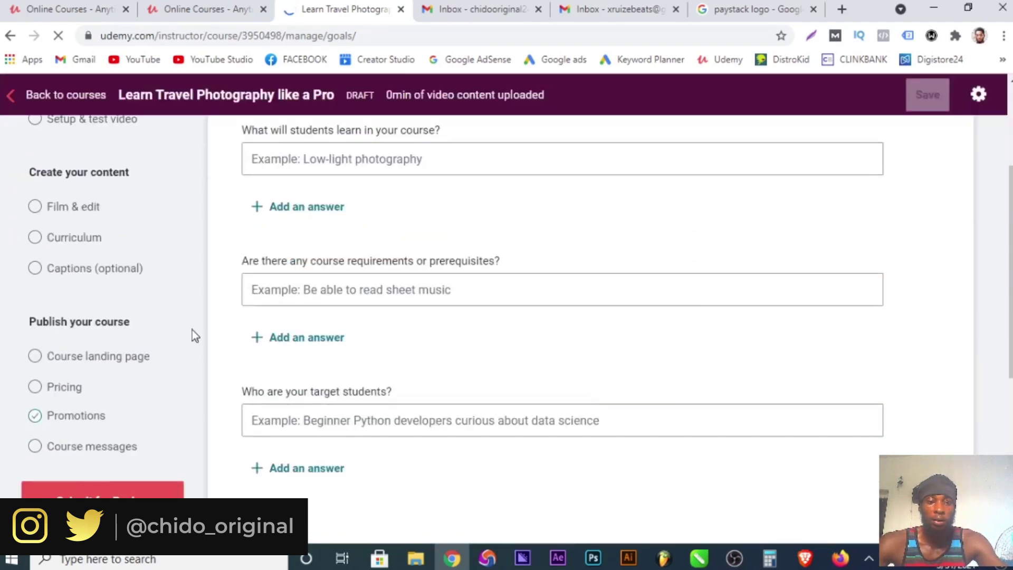
{"action": "scroll", "coordinate": [191, 330], "scroll_direction": "up", "scroll_amount": 3}
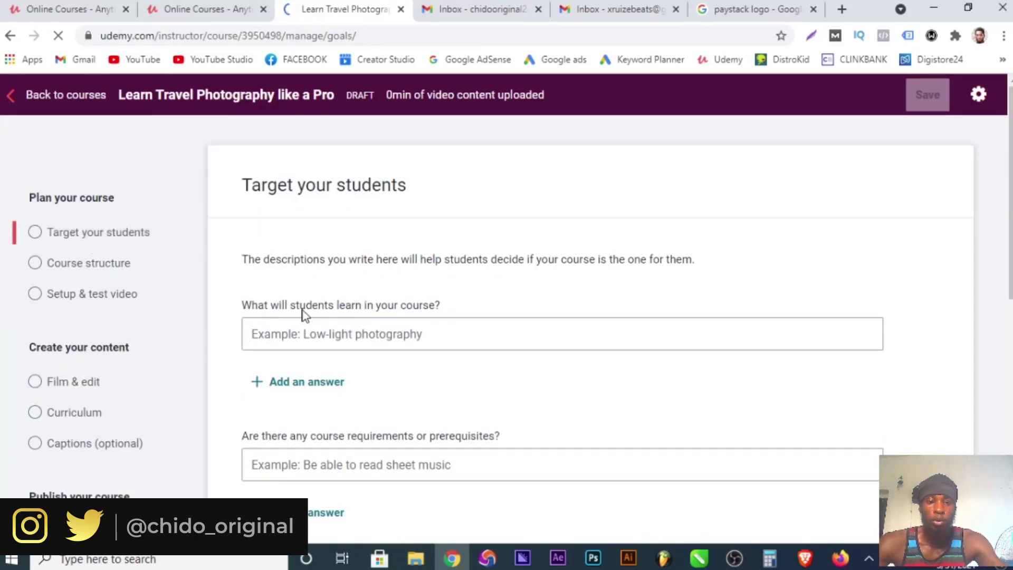
{"action": "left_click", "coordinate": [509, 334]}
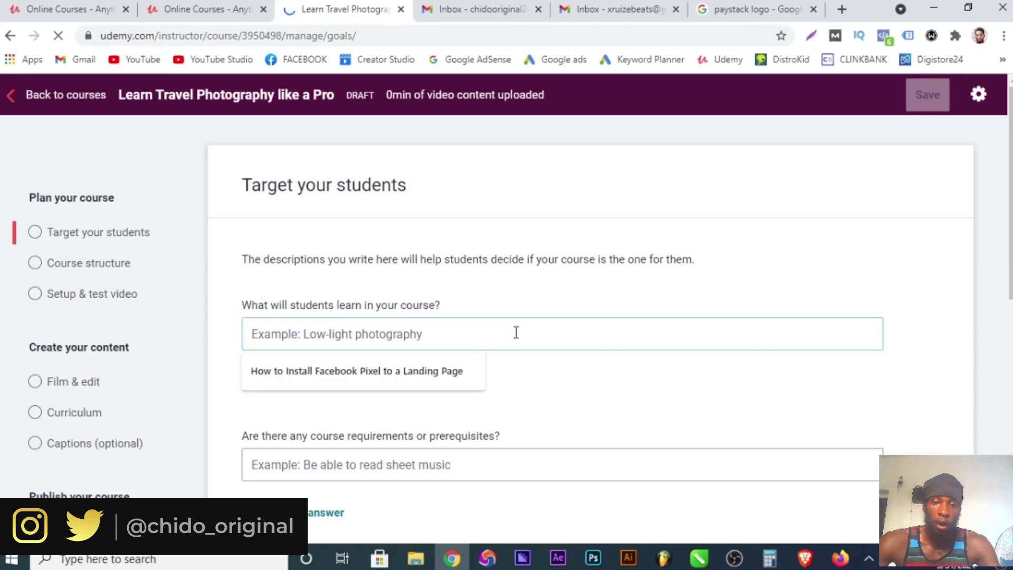
{"action": "scroll", "coordinate": [516, 332], "scroll_direction": "down", "scroll_amount": 3}
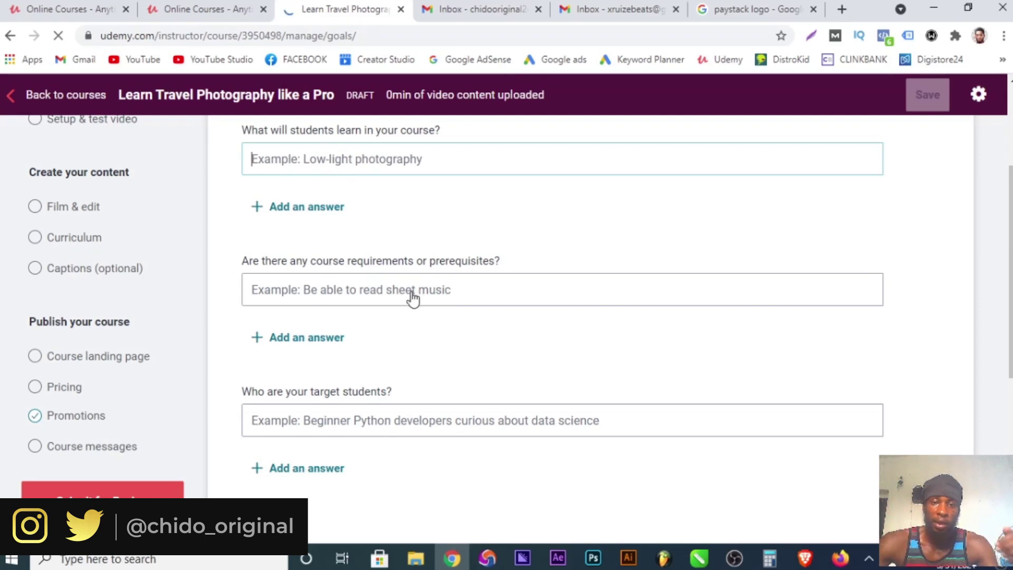
{"action": "left_click", "coordinate": [275, 268]}
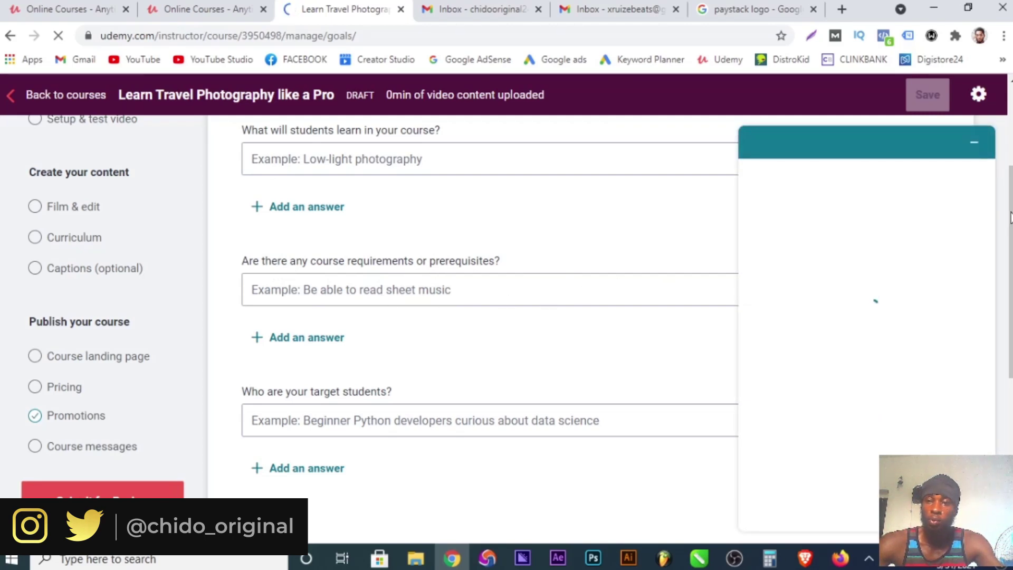
{"action": "left_click", "coordinate": [969, 157]}
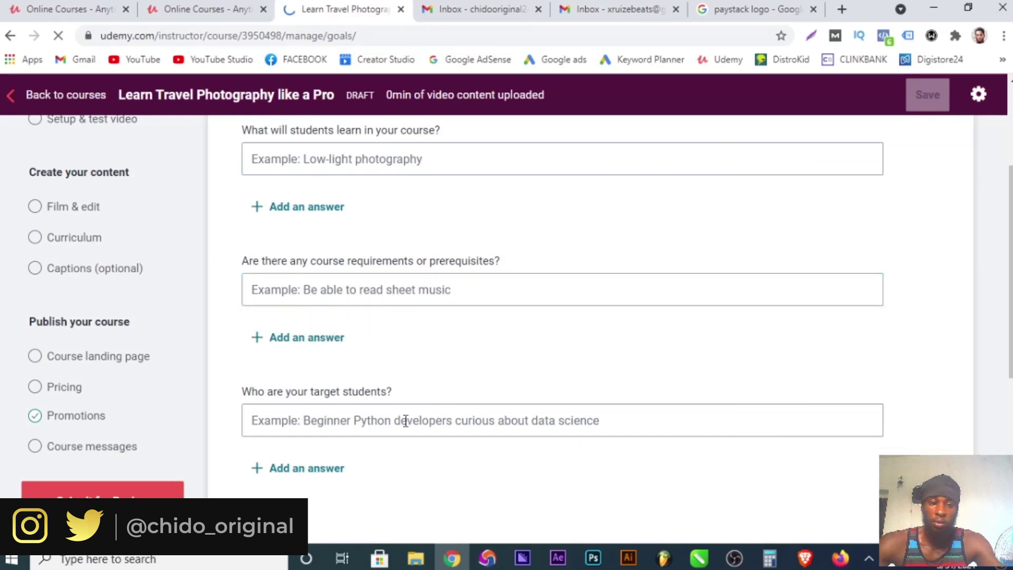
Check the target-students field, then switch to the Course structure page.
{"action": "scroll", "coordinate": [261, 415], "scroll_direction": "down", "scroll_amount": 3}
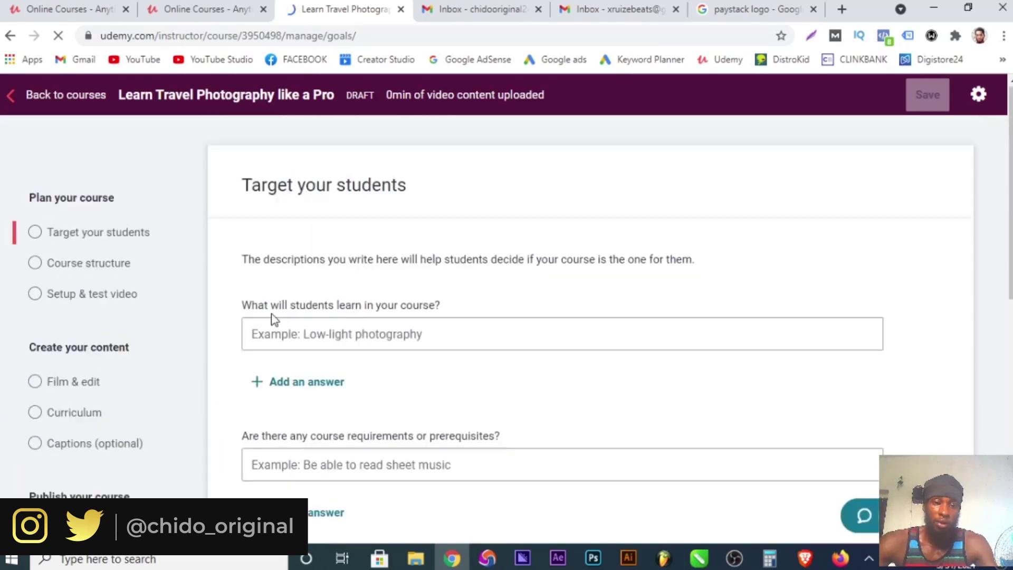
{"action": "scroll", "coordinate": [271, 316], "scroll_direction": "down", "scroll_amount": 8}
{"action": "scroll", "coordinate": [331, 211], "scroll_direction": "up", "scroll_amount": 3}
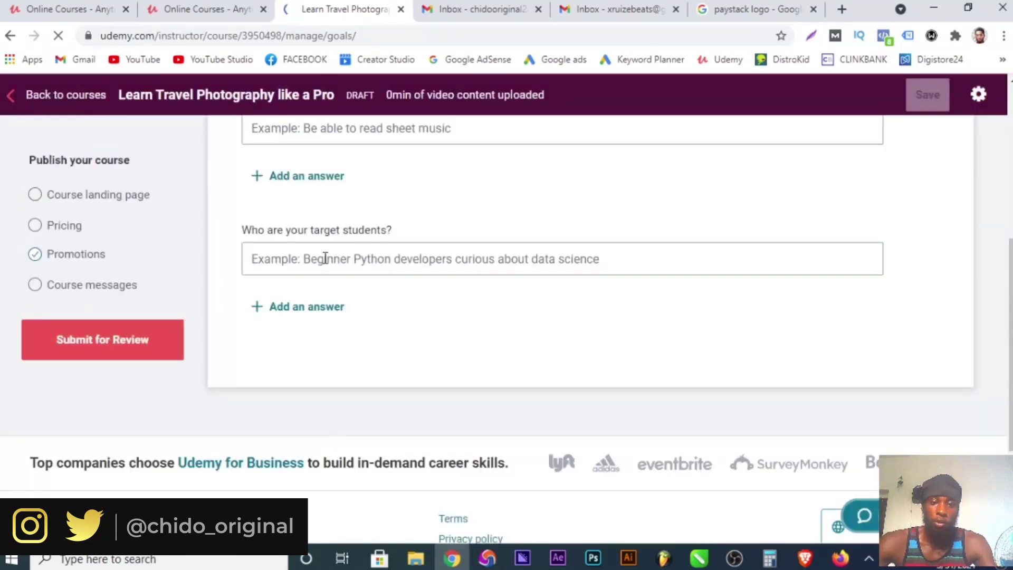
{"action": "left_click", "coordinate": [325, 258]}
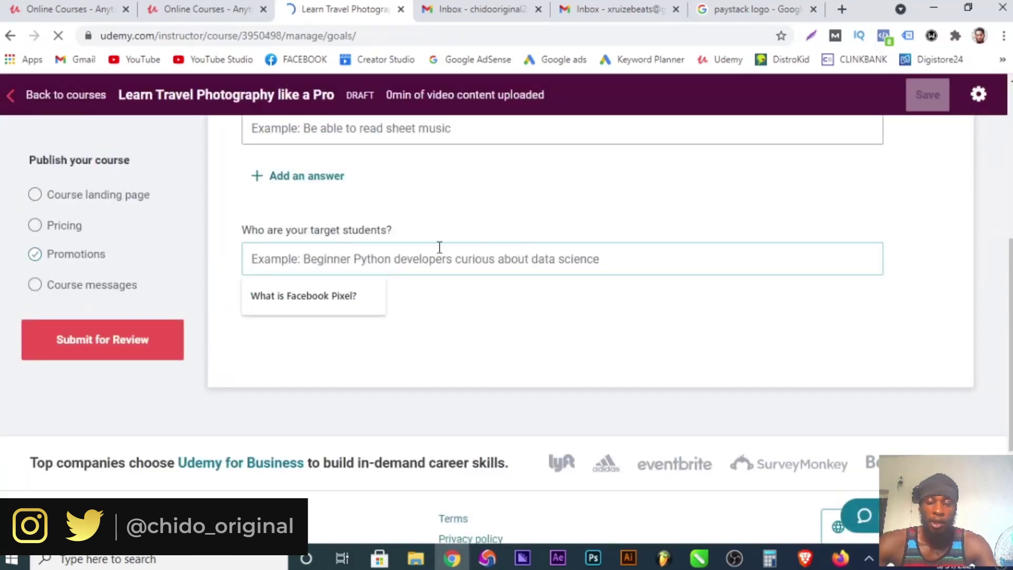
{"action": "scroll", "coordinate": [423, 261], "scroll_direction": "up", "scroll_amount": 6}
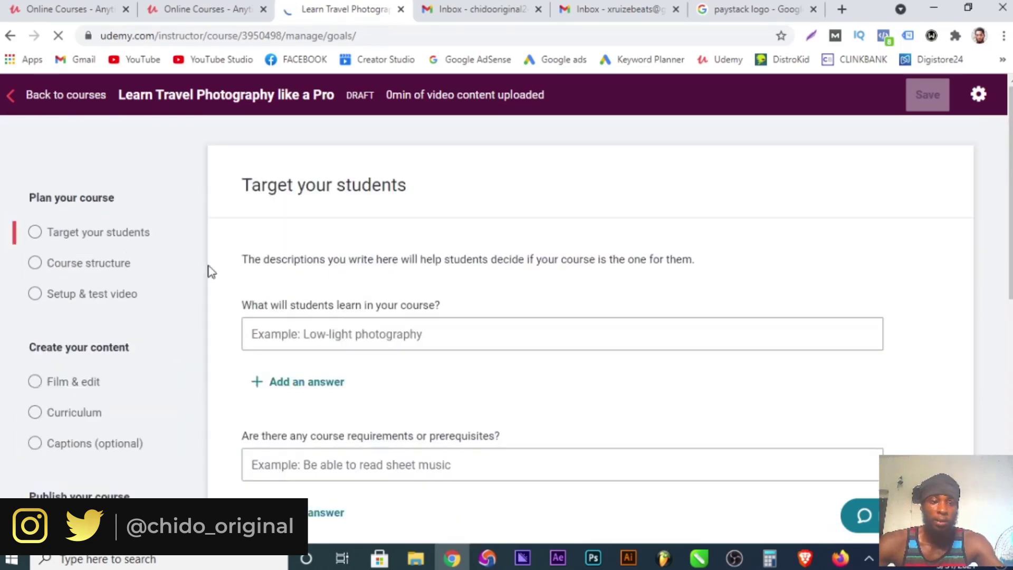
{"action": "left_click", "coordinate": [72, 263]}
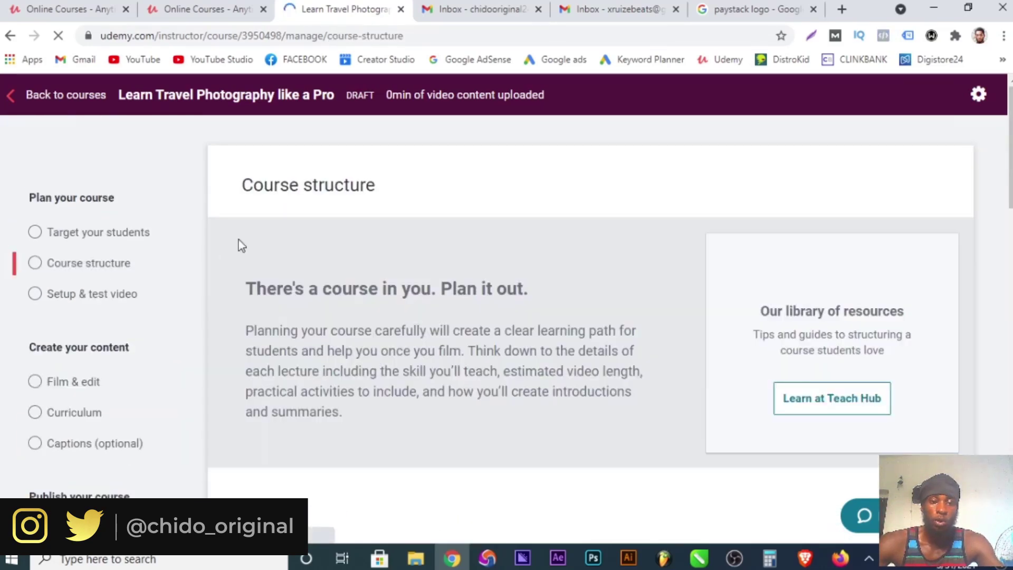
Scroll through the Course structure Tips, Requirements and Resources sections and back to the top.
{"action": "scroll", "coordinate": [490, 231], "scroll_direction": "down", "scroll_amount": 3}
{"action": "scroll", "coordinate": [490, 231], "scroll_direction": "down", "scroll_amount": 4}
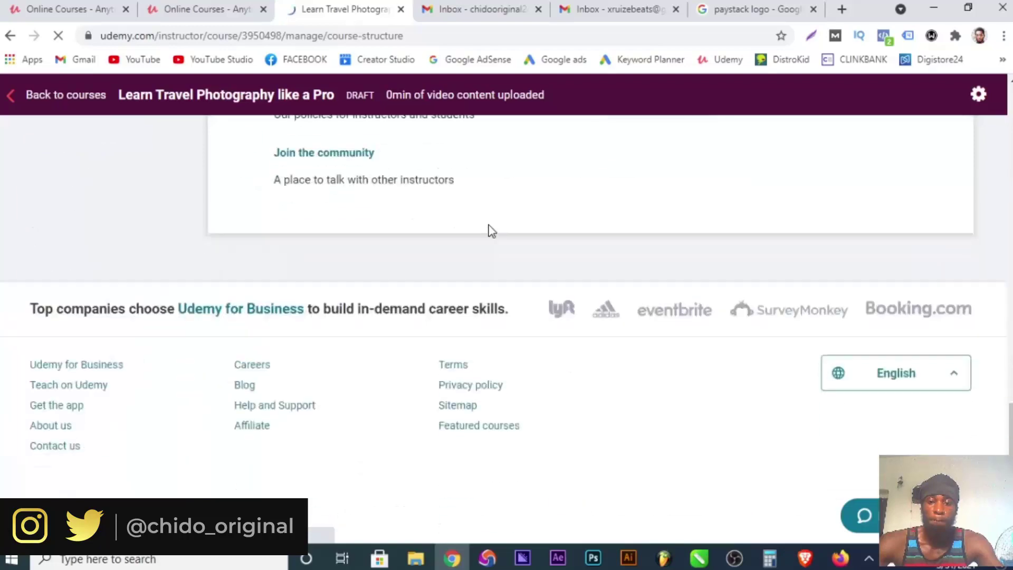
{"action": "scroll", "coordinate": [491, 235], "scroll_direction": "up", "scroll_amount": 7}
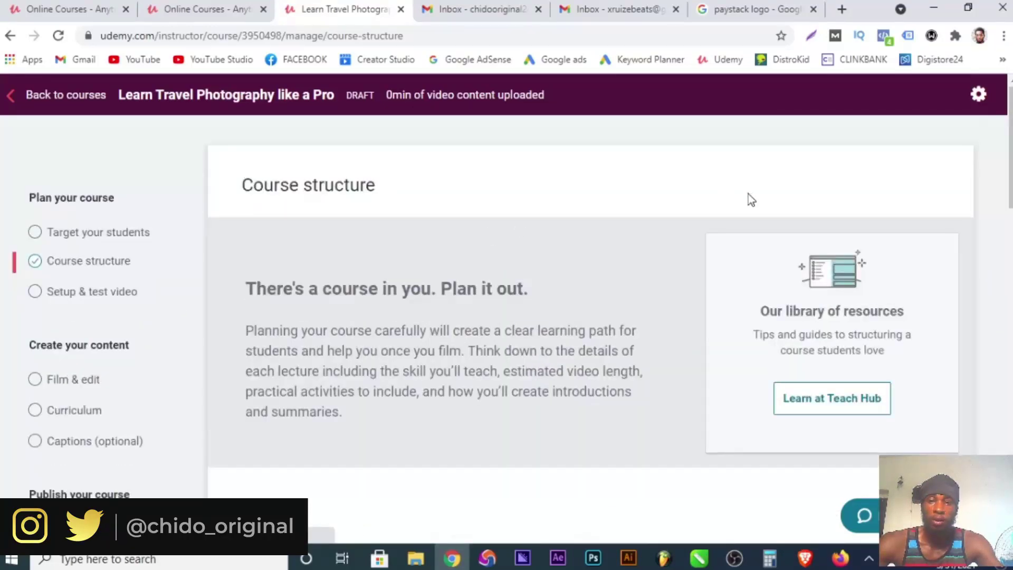
{"action": "scroll", "coordinate": [444, 335], "scroll_direction": "down", "scroll_amount": 5}
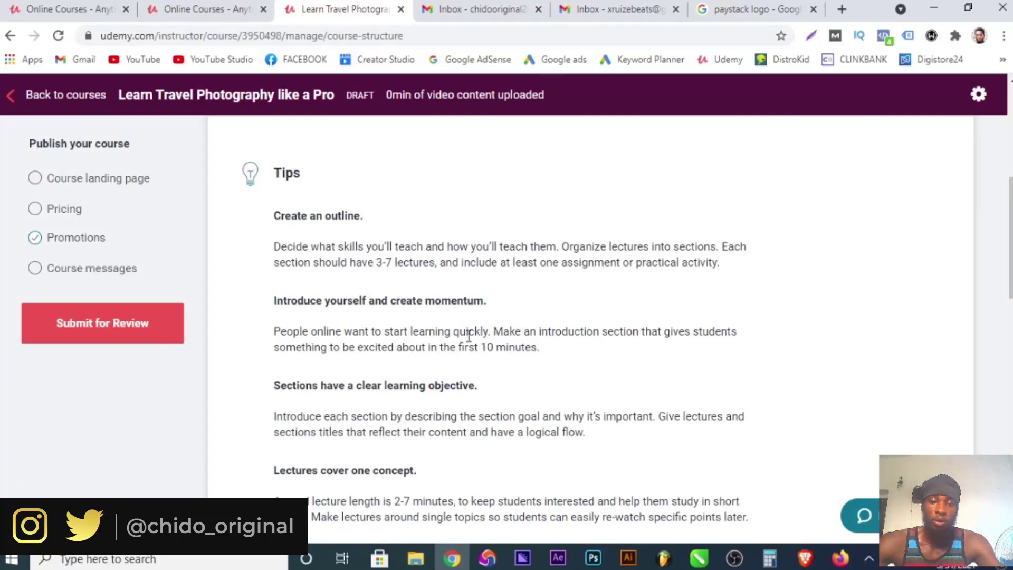
{"action": "scroll", "coordinate": [327, 378], "scroll_direction": "down", "scroll_amount": 8}
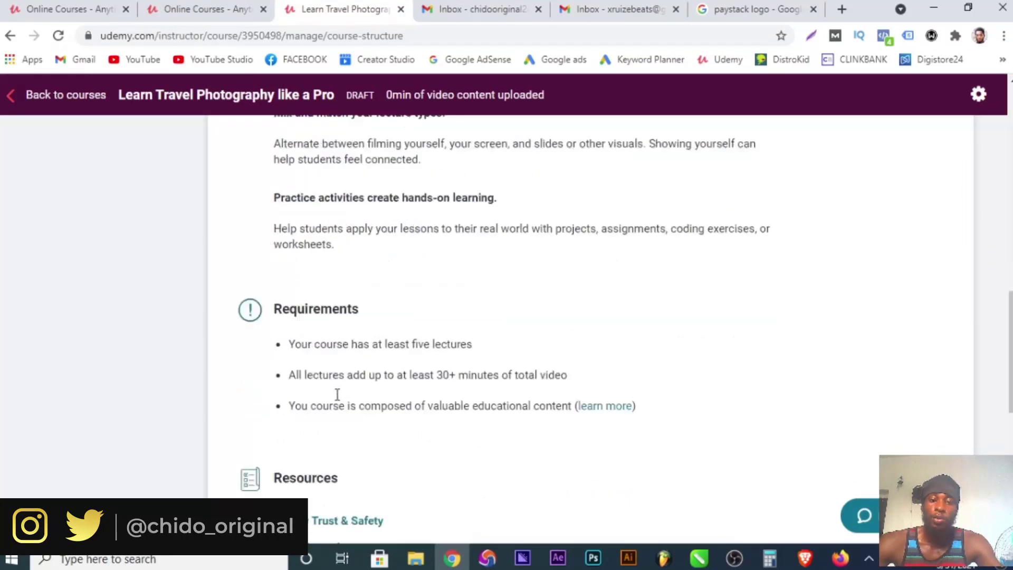
{"action": "scroll", "coordinate": [338, 395], "scroll_direction": "down", "scroll_amount": 5}
{"action": "scroll", "coordinate": [337, 396], "scroll_direction": "up", "scroll_amount": 12}
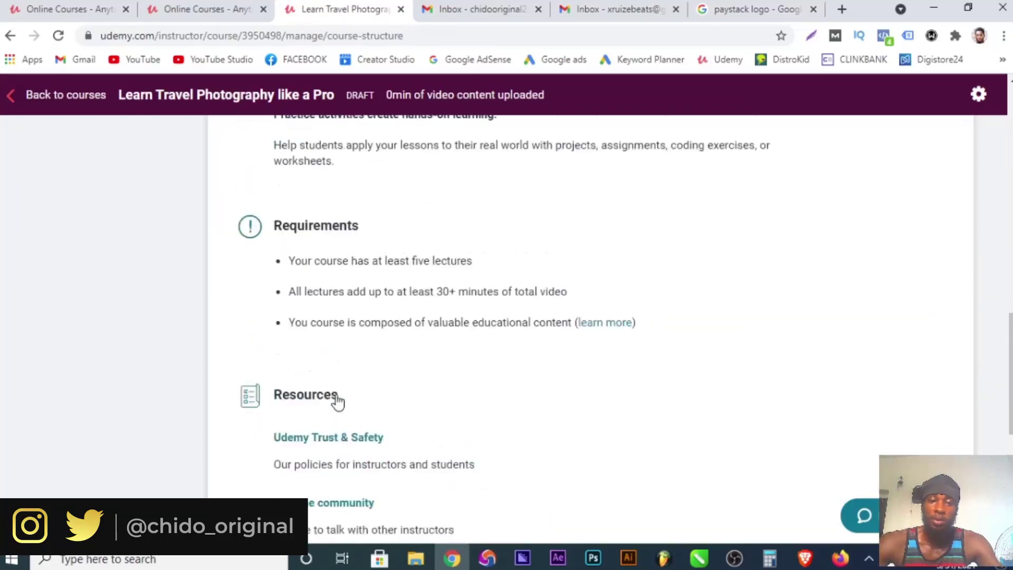
{"action": "scroll", "coordinate": [336, 396], "scroll_direction": "up", "scroll_amount": 6}
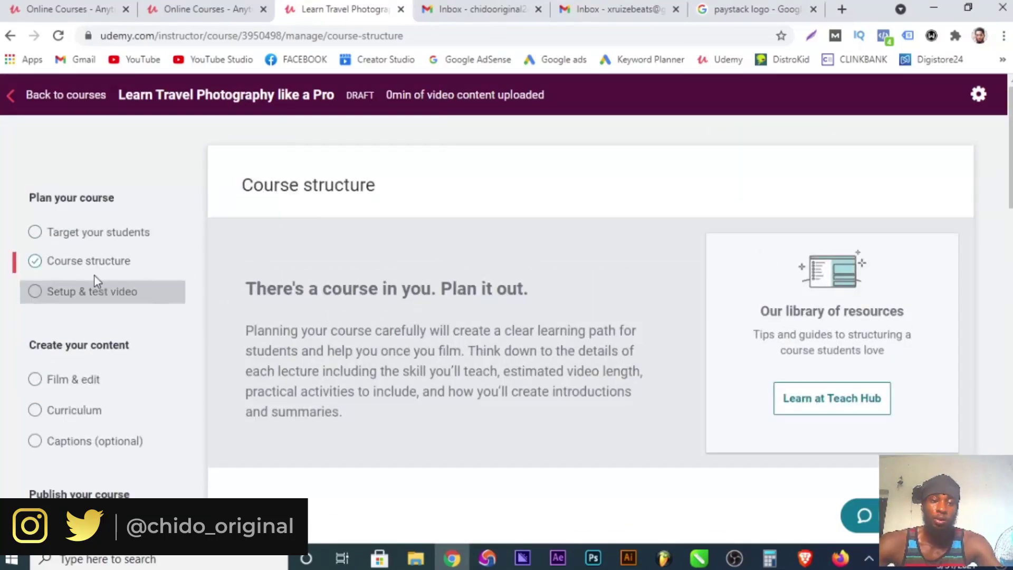
Read through the Setup & test video guidance page.
{"action": "left_click", "coordinate": [85, 297]}
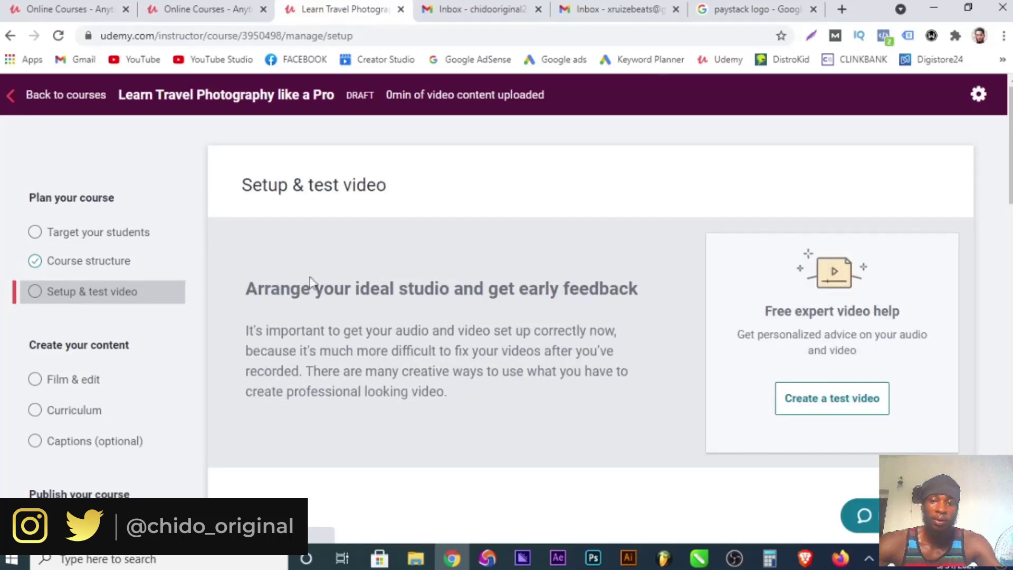
{"action": "scroll", "coordinate": [489, 259], "scroll_direction": "down", "scroll_amount": 3}
{"action": "scroll", "coordinate": [489, 259], "scroll_direction": "down", "scroll_amount": 10}
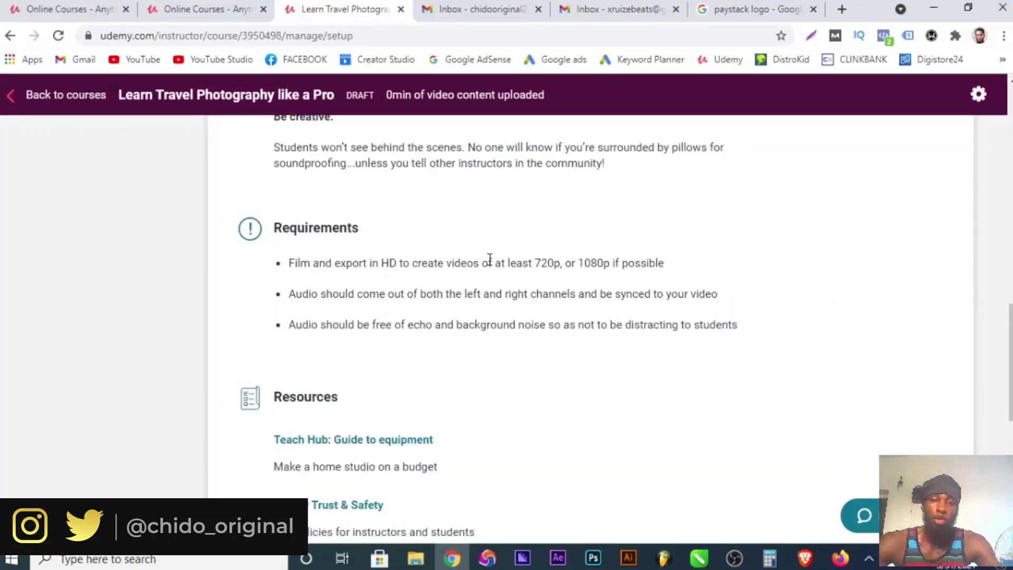
{"action": "scroll", "coordinate": [489, 259], "scroll_direction": "up", "scroll_amount": 12}
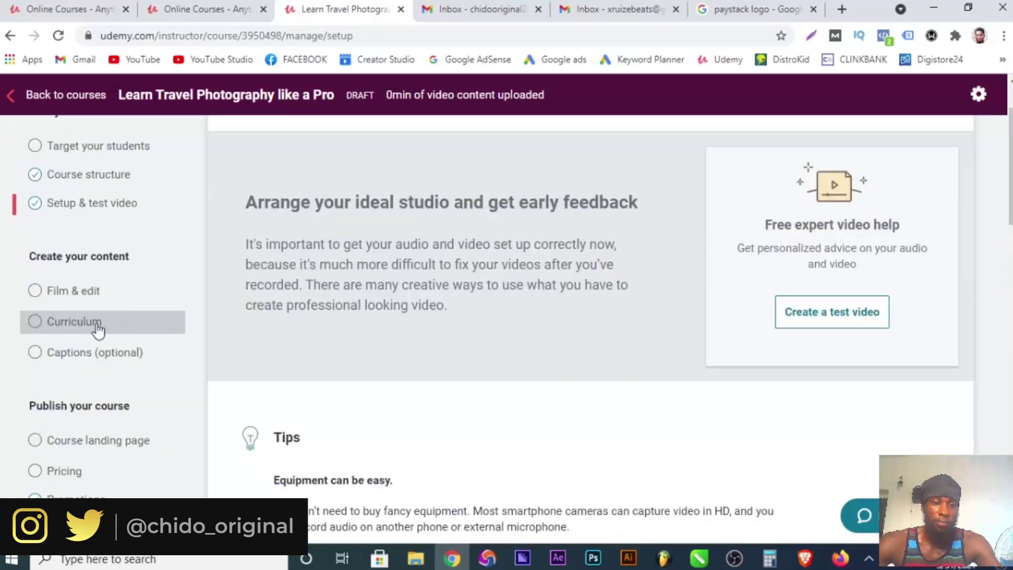
Look over the Film & edit page, then go to the Curriculum page.
{"action": "left_click", "coordinate": [66, 290]}
{"action": "scroll", "coordinate": [352, 271], "scroll_direction": "down", "scroll_amount": 15}
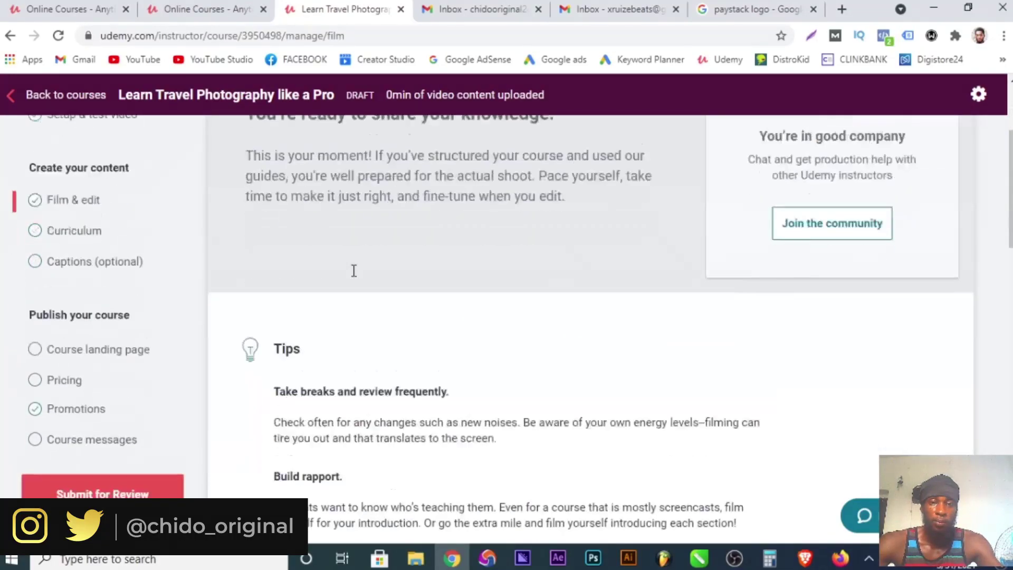
{"action": "scroll", "coordinate": [353, 271], "scroll_direction": "up", "scroll_amount": 15}
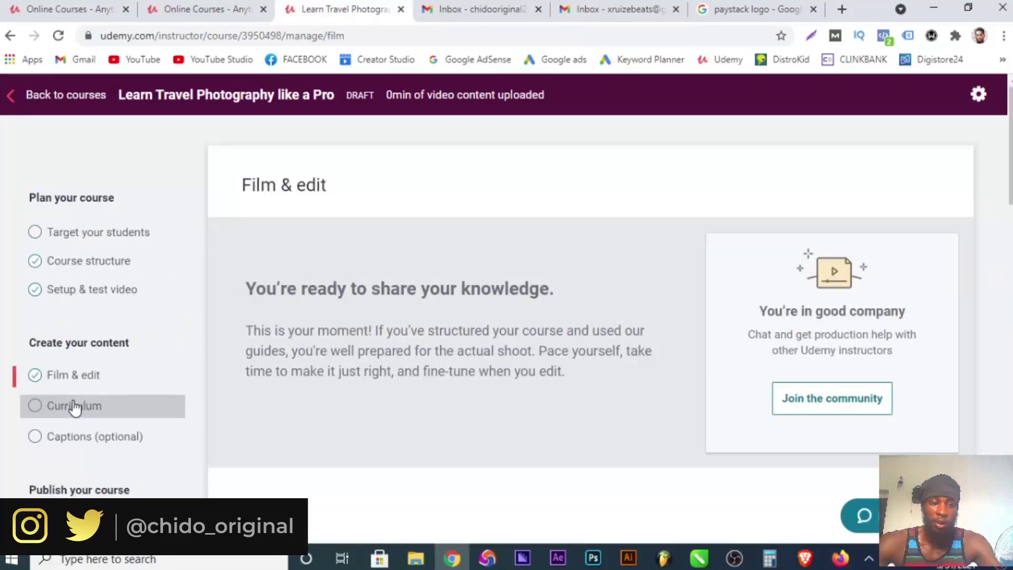
{"action": "left_click", "coordinate": [75, 406]}
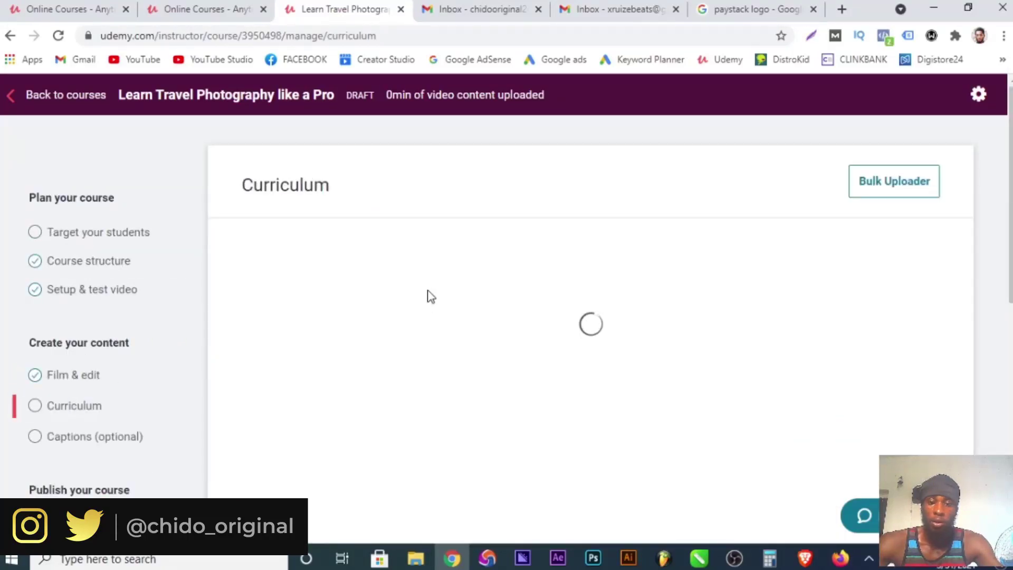
Close the lecture's Add Video upload panel on the Curriculum page.
{"action": "scroll", "coordinate": [431, 297], "scroll_direction": "down", "scroll_amount": 3}
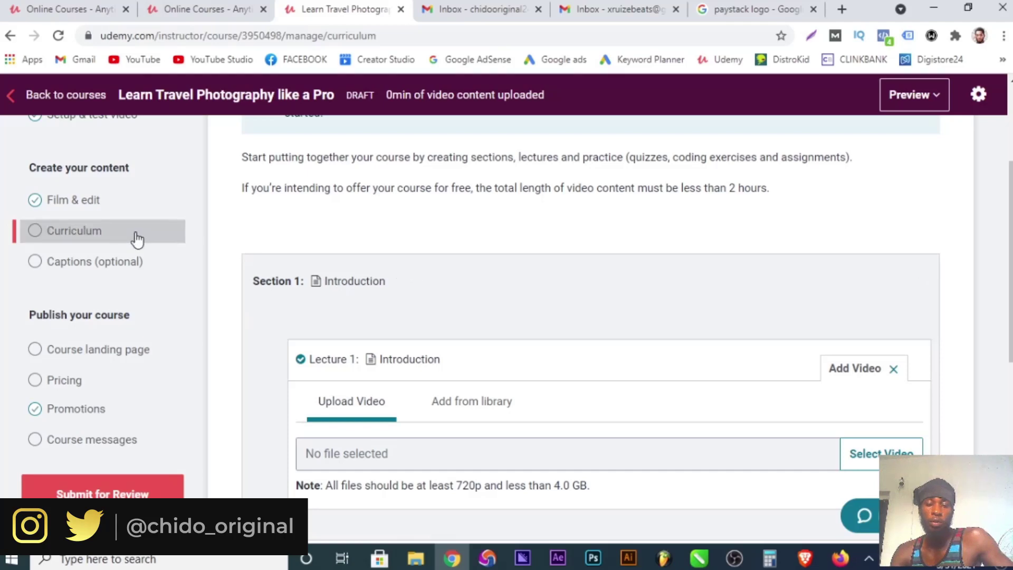
{"action": "scroll", "coordinate": [482, 348], "scroll_direction": "down", "scroll_amount": 6}
{"action": "scroll", "coordinate": [600, 337], "scroll_direction": "up", "scroll_amount": 3}
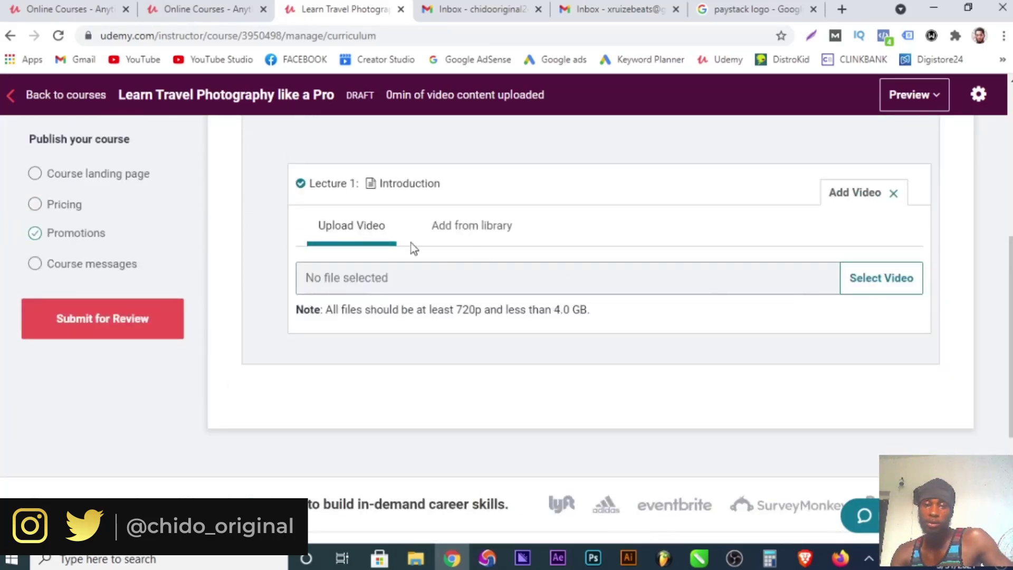
{"action": "scroll", "coordinate": [368, 213], "scroll_direction": "up", "scroll_amount": 3}
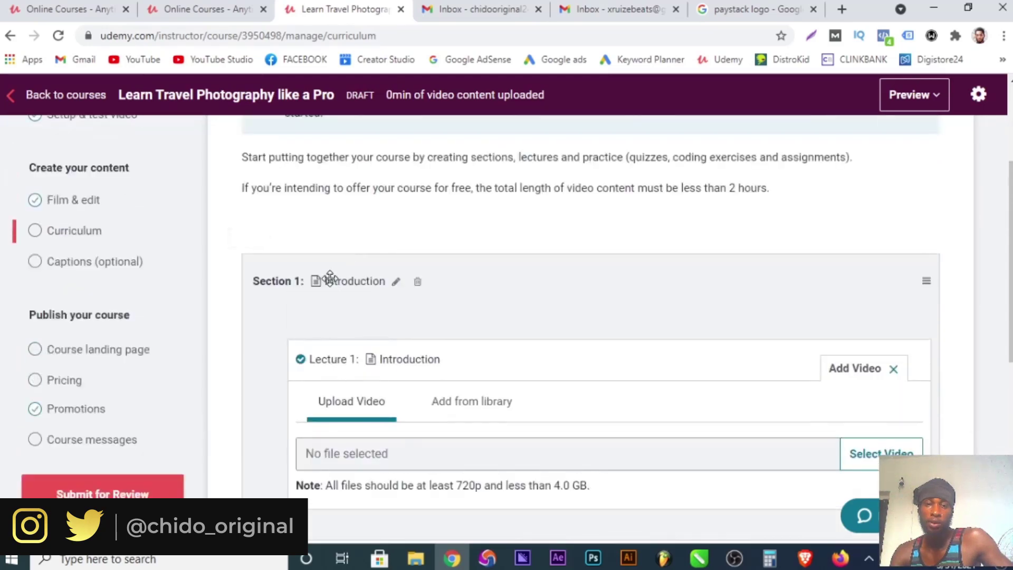
{"action": "scroll", "coordinate": [372, 366], "scroll_direction": "down", "scroll_amount": 3}
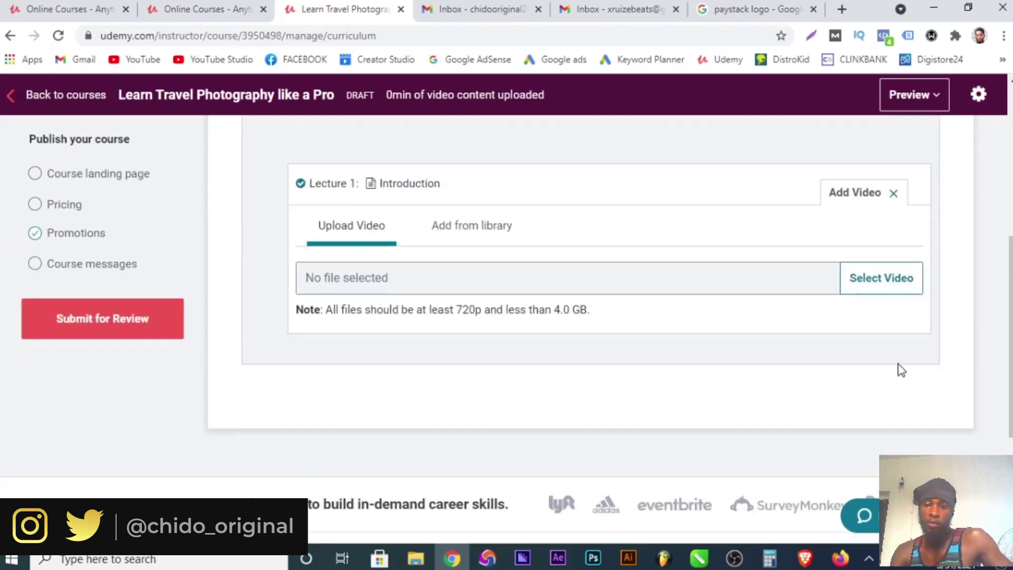
{"action": "left_click", "coordinate": [895, 194]}
Add Video as Lecture 1: Introduction's content and bring up the file picker.
{"action": "scroll", "coordinate": [450, 274], "scroll_direction": "up", "scroll_amount": 3}
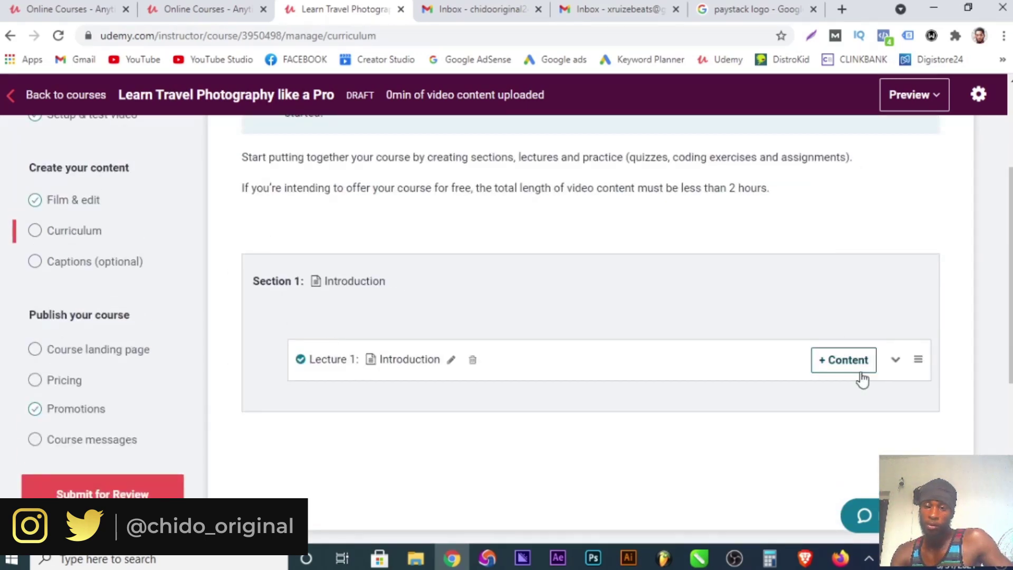
{"action": "left_click", "coordinate": [896, 363]}
{"action": "scroll", "coordinate": [421, 384], "scroll_direction": "down", "scroll_amount": 3}
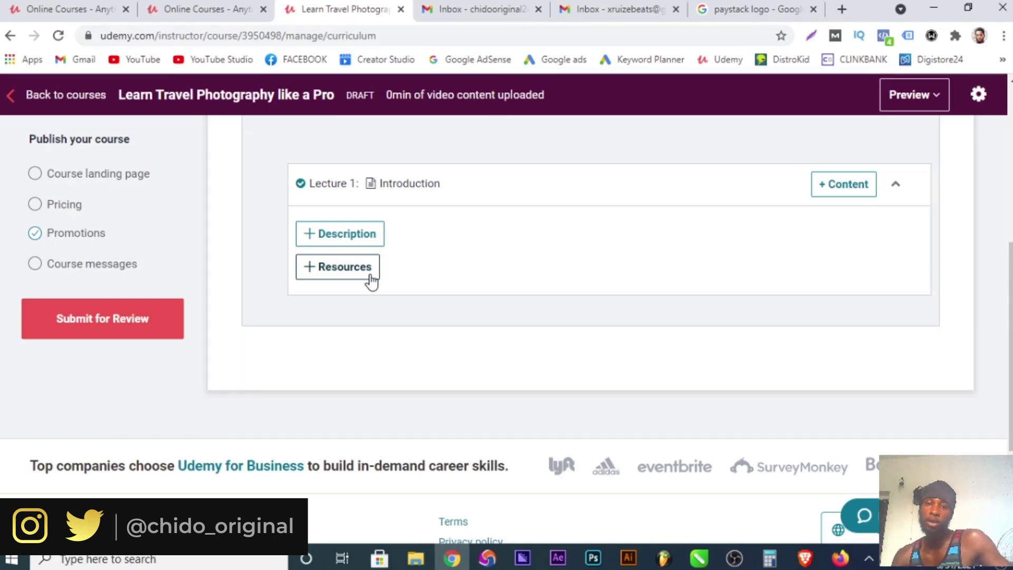
{"action": "left_click", "coordinate": [844, 191]}
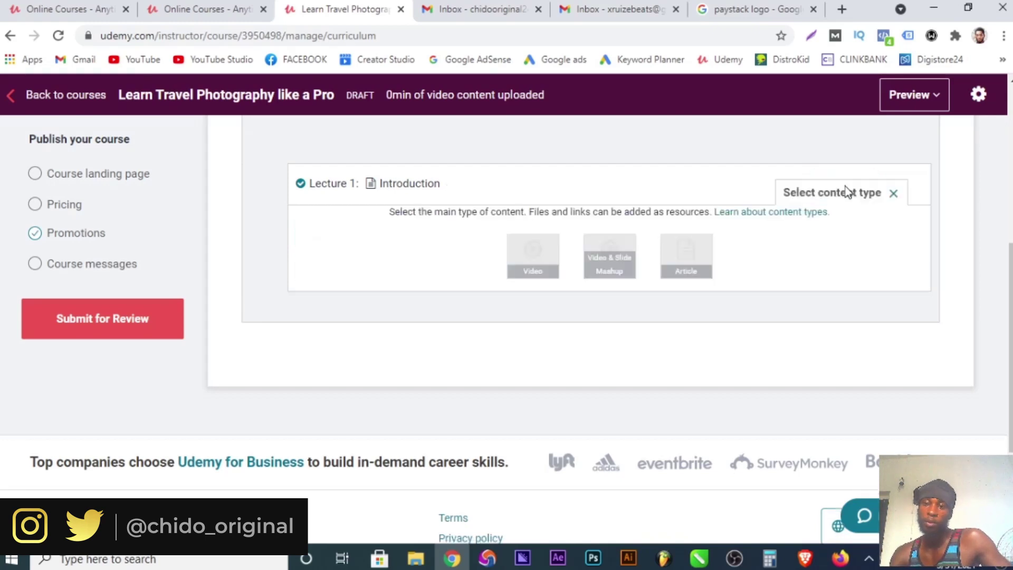
{"action": "left_click", "coordinate": [531, 271]}
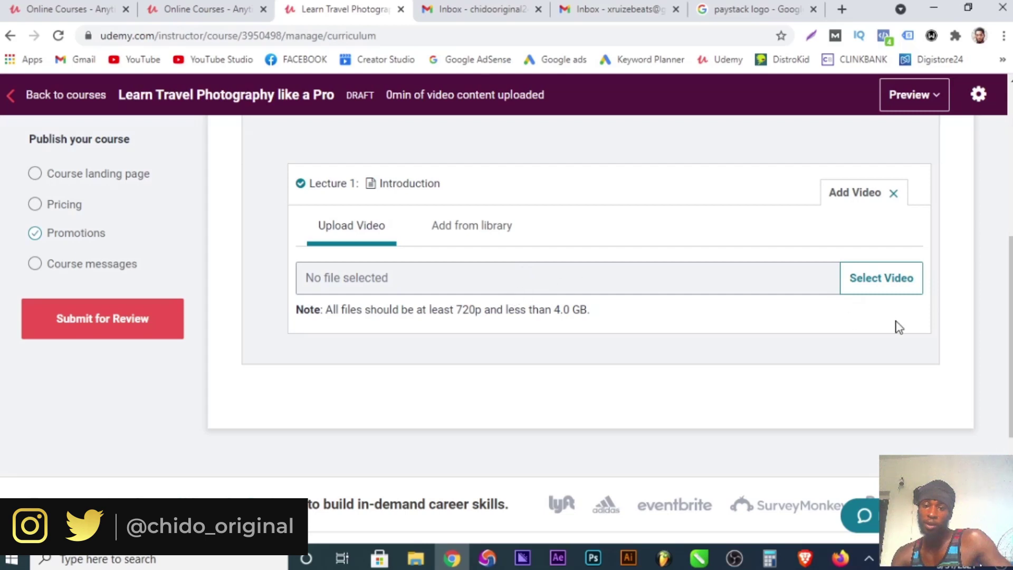
{"action": "left_click", "coordinate": [860, 284]}
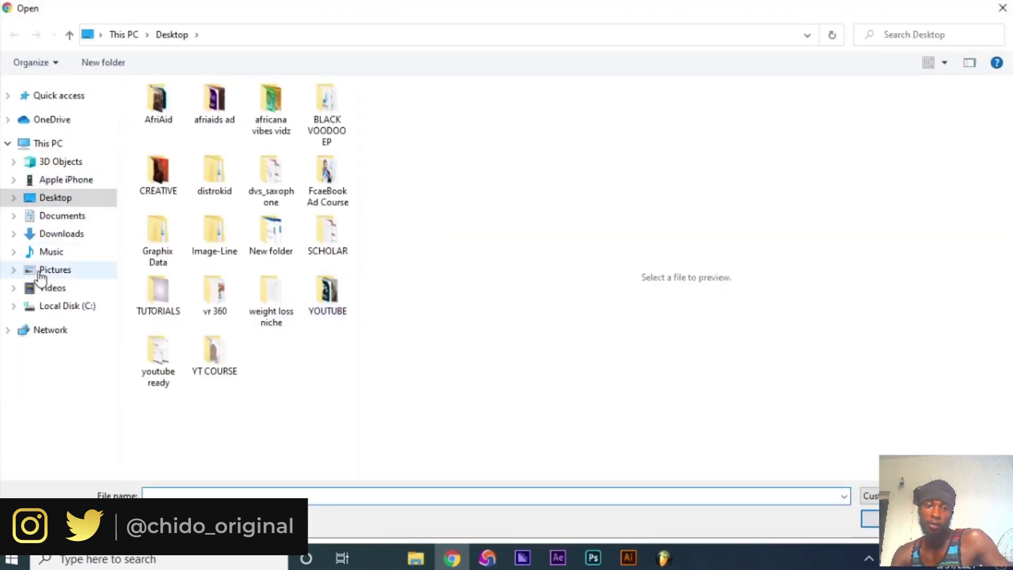
{"action": "left_click", "coordinate": [60, 293]}
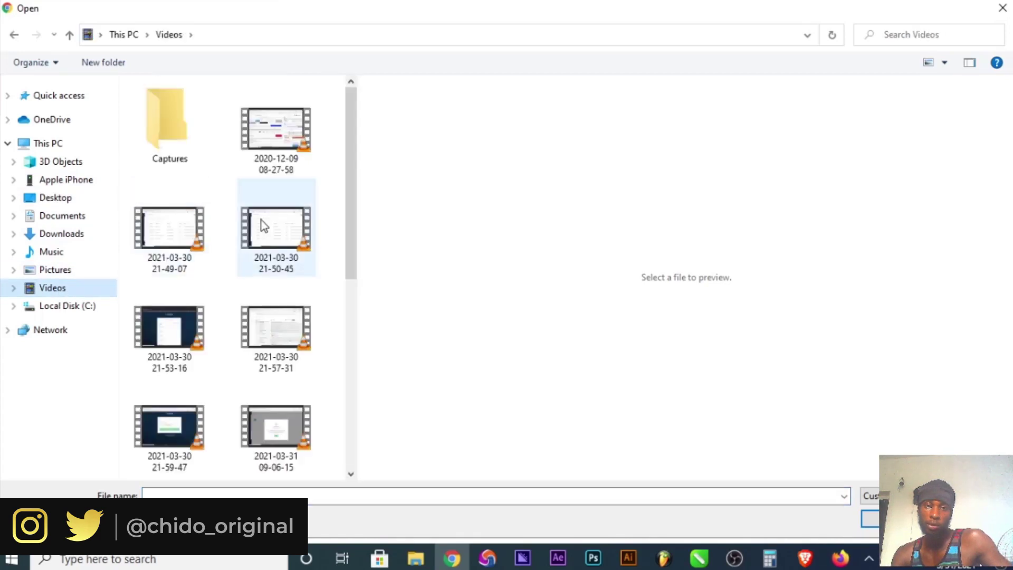
{"action": "left_click", "coordinate": [196, 232]}
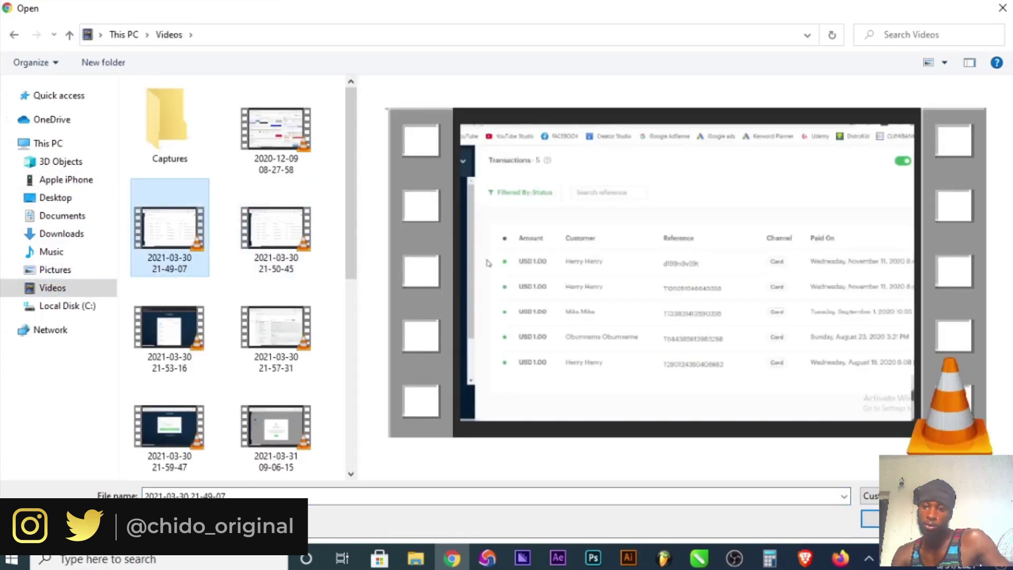
{"action": "left_click", "coordinate": [307, 144]}
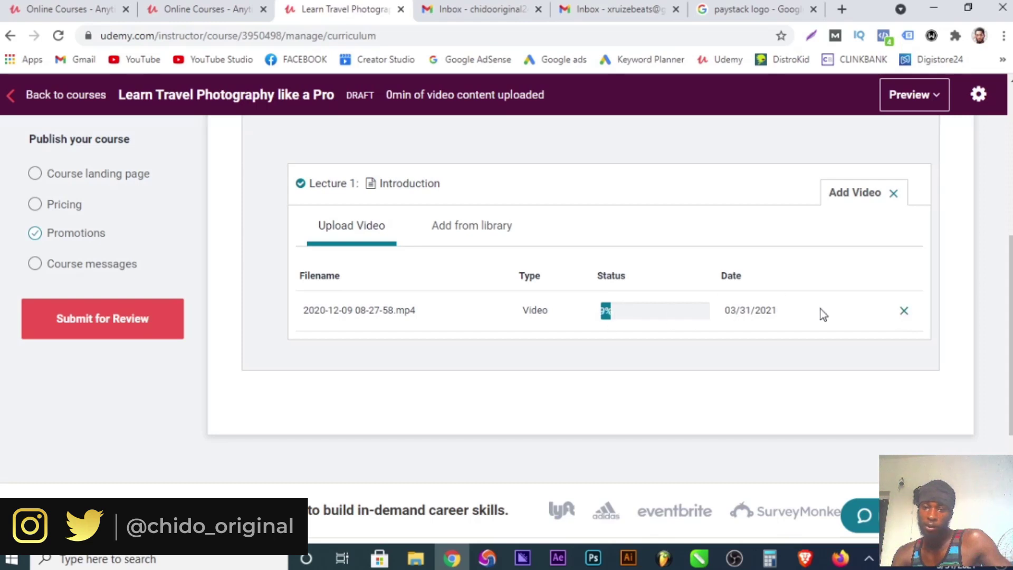
{"action": "left_click", "coordinate": [904, 311]}
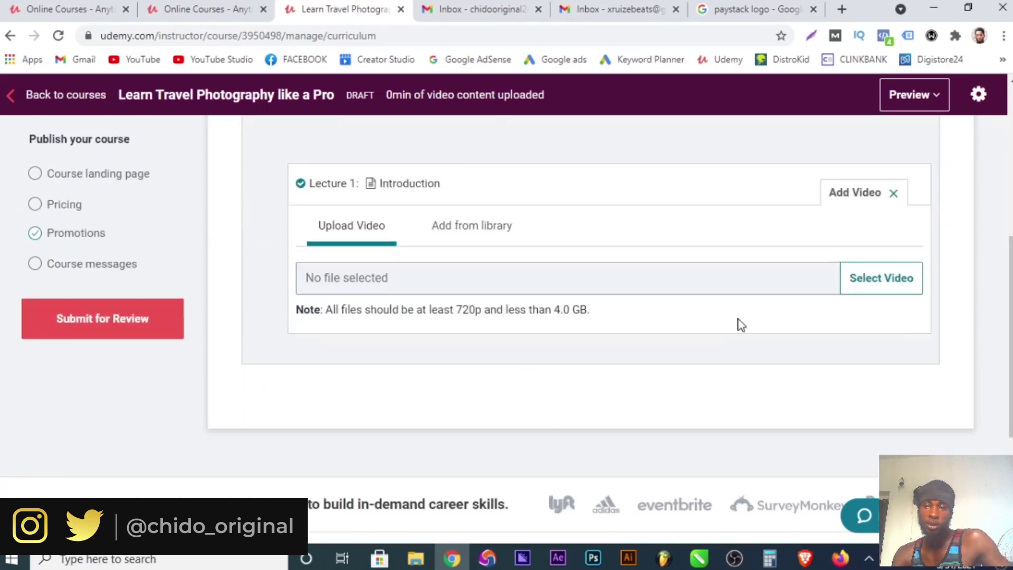
Add a new lecture titled 'travel' at the top of Section 1.
{"action": "scroll", "coordinate": [740, 324], "scroll_direction": "up", "scroll_amount": 3}
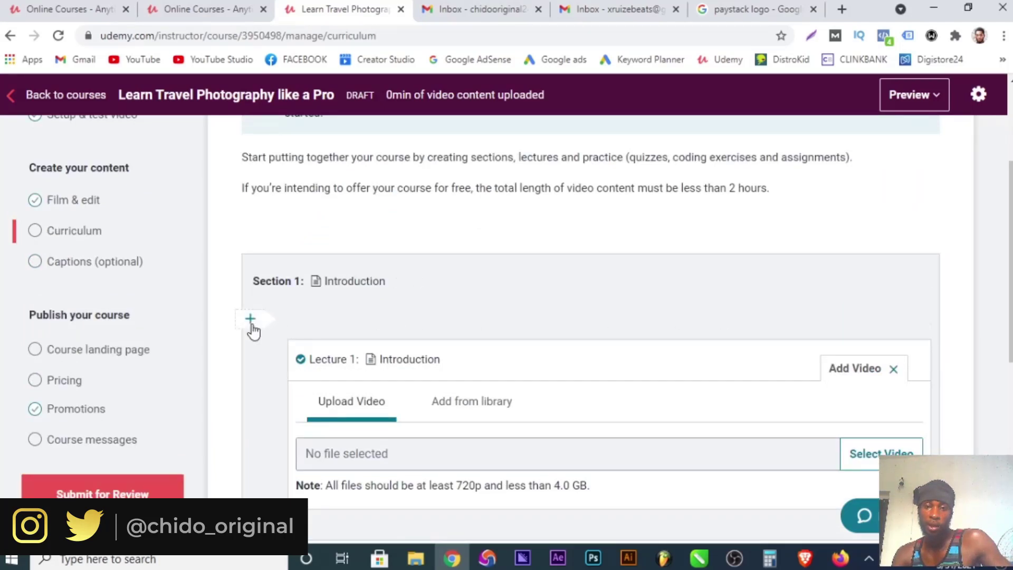
{"action": "left_click", "coordinate": [250, 319]}
{"action": "scroll", "coordinate": [320, 343], "scroll_direction": "down", "scroll_amount": 3}
{"action": "scroll", "coordinate": [324, 353], "scroll_direction": "up", "scroll_amount": 3}
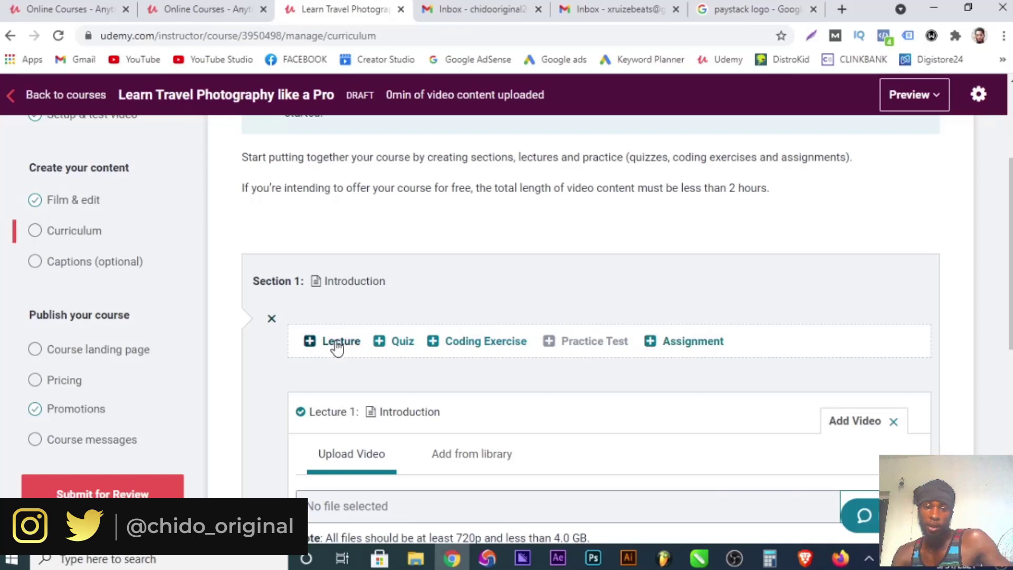
{"action": "left_click", "coordinate": [337, 341]}
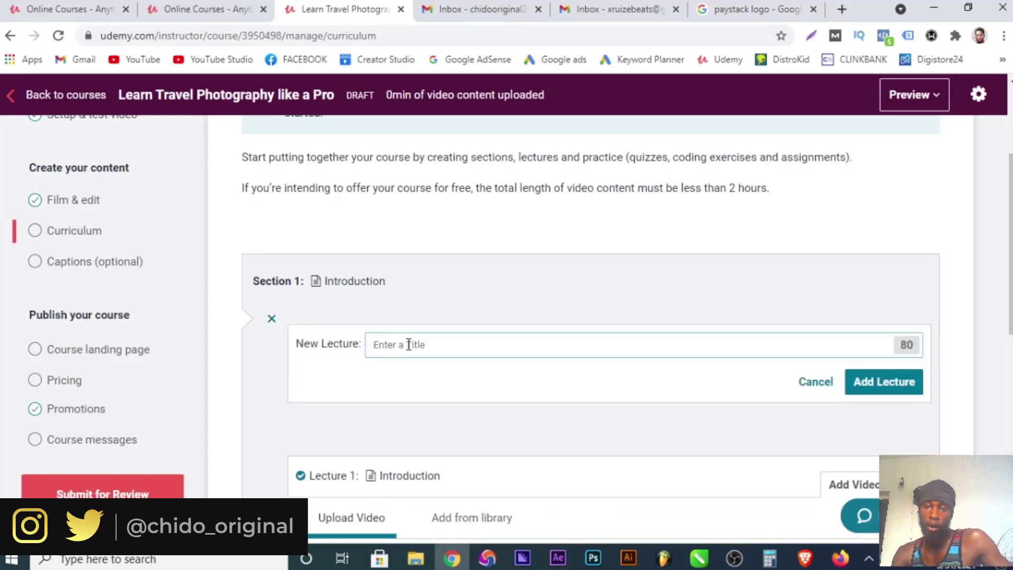
{"action": "left_click", "coordinate": [888, 381]}
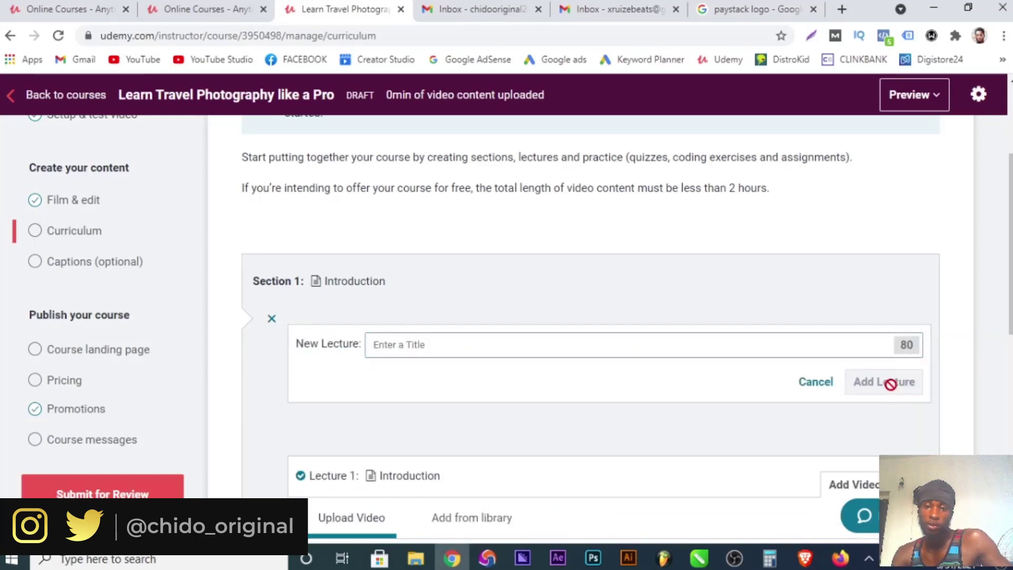
{"action": "left_click", "coordinate": [533, 337]}
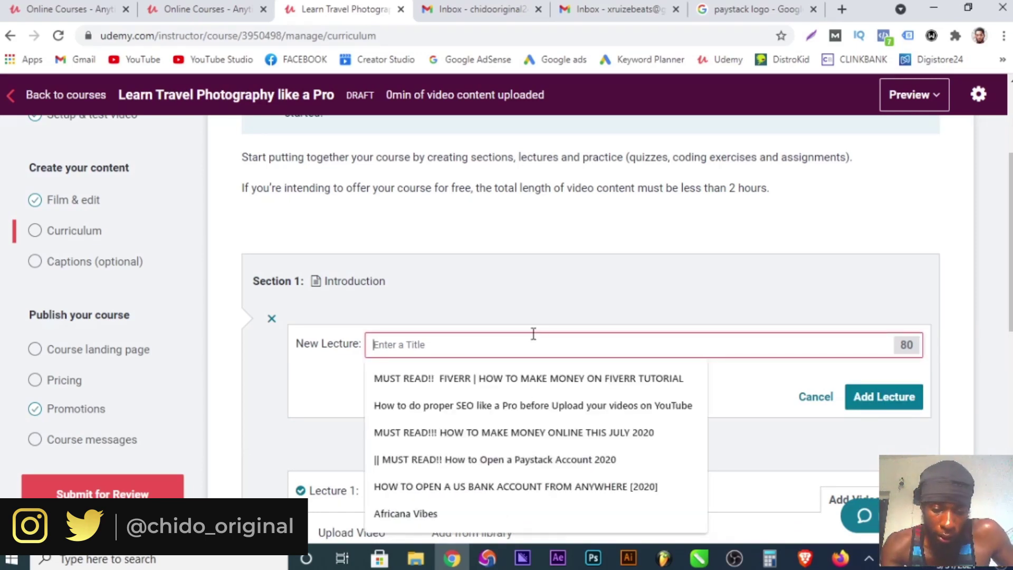
{"action": "type", "text": "tr"}
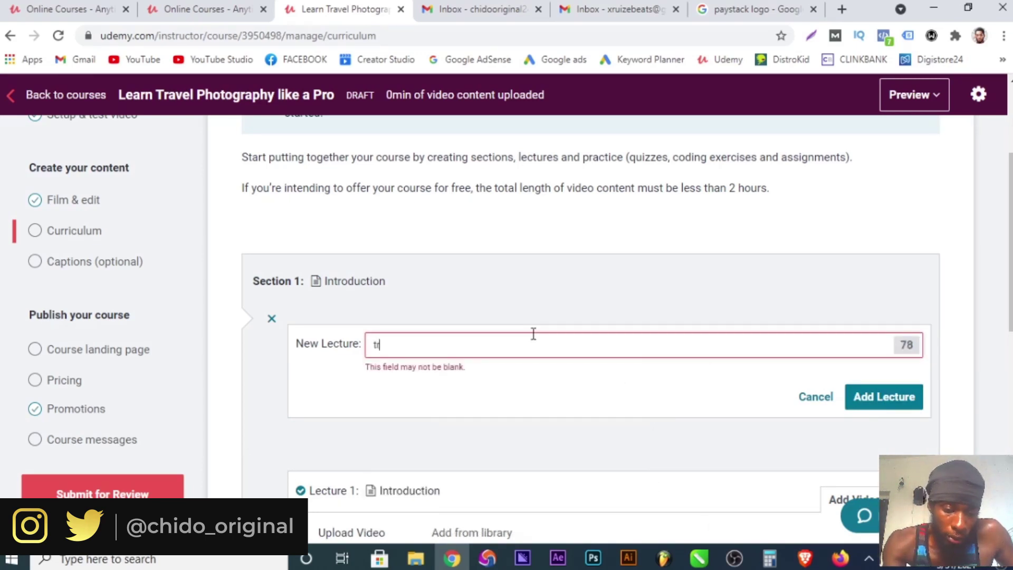
{"action": "type", "text": "ave"}
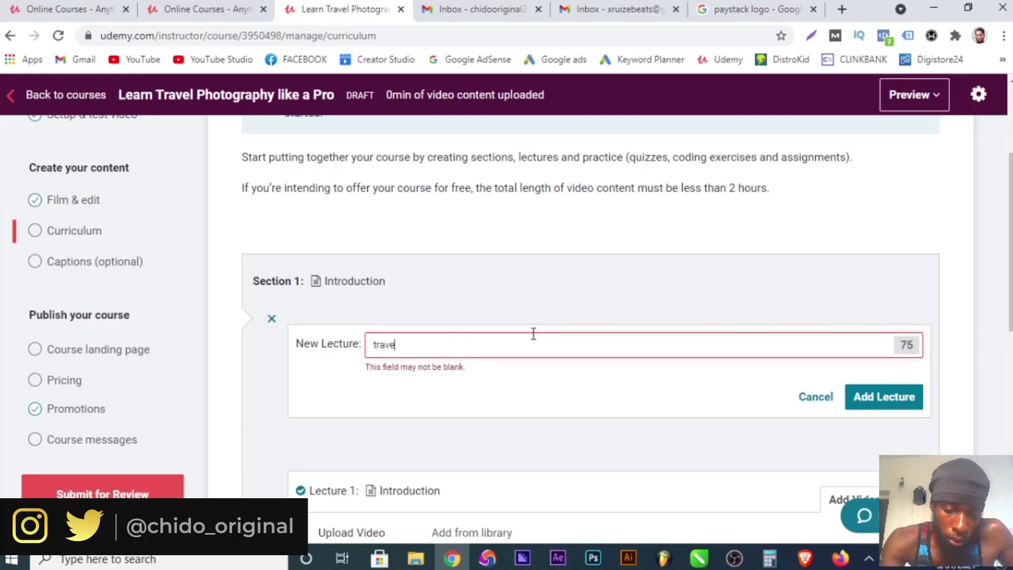
{"action": "type", "text": "l"}
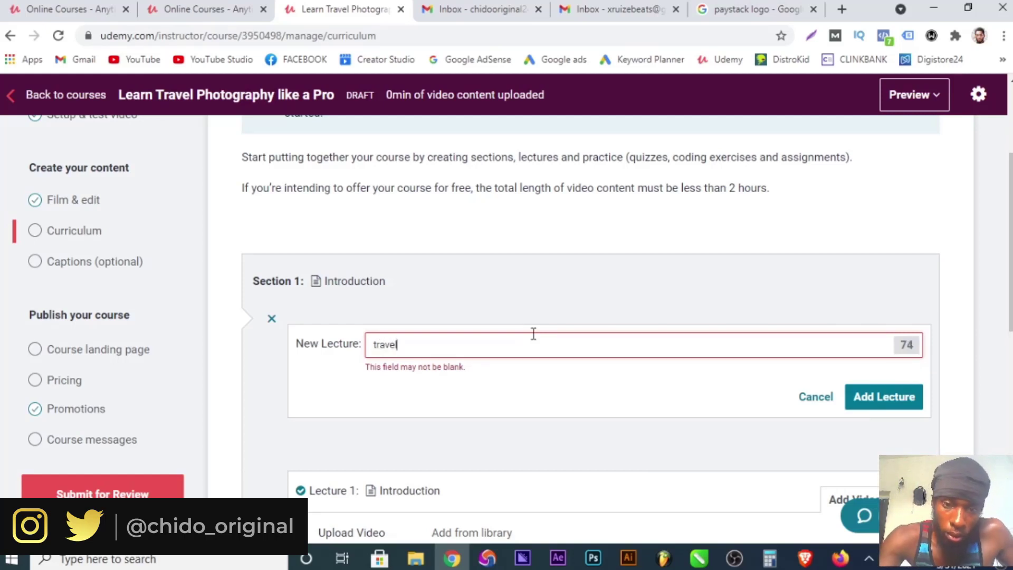
{"action": "left_click", "coordinate": [882, 398]}
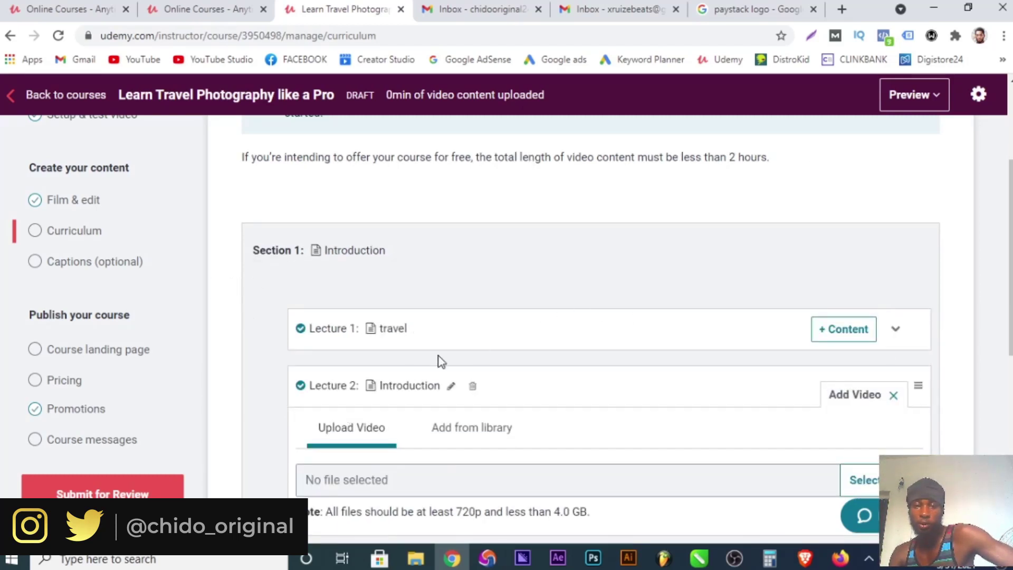
Start adding content to the new travel lecture and review the section.
{"action": "left_click", "coordinate": [851, 336]}
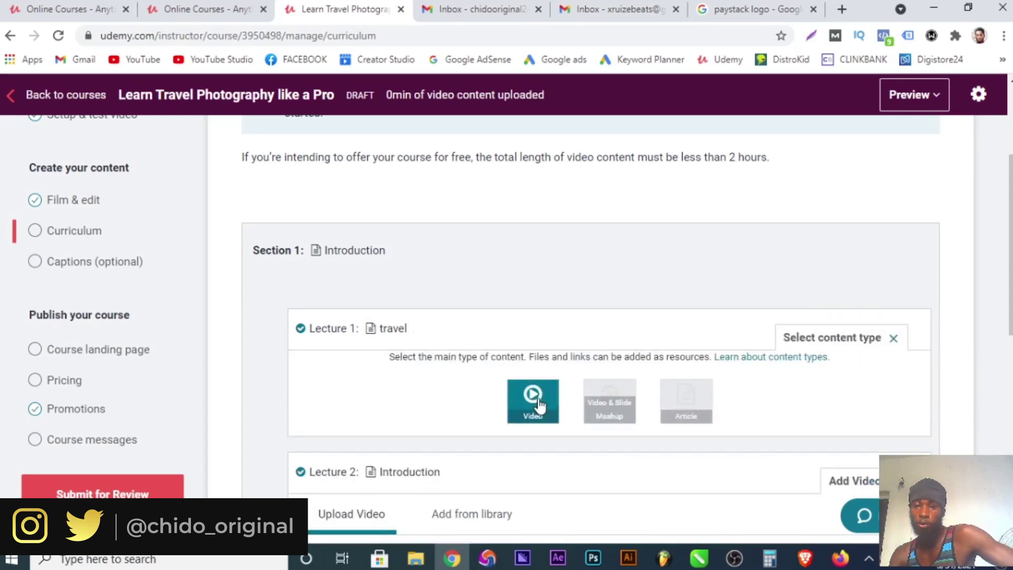
{"action": "scroll", "coordinate": [539, 405], "scroll_direction": "down", "scroll_amount": 3}
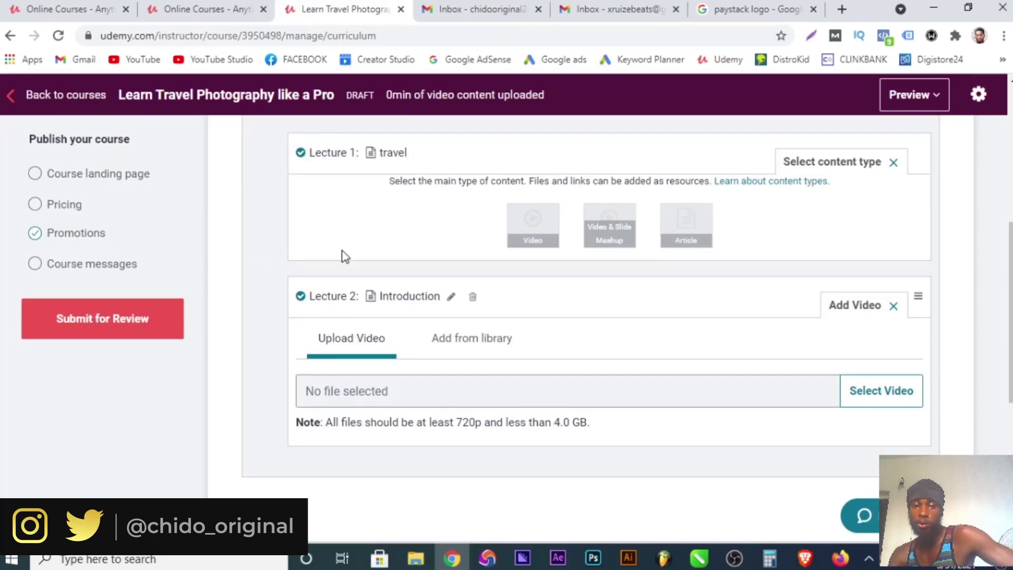
{"action": "scroll", "coordinate": [373, 271], "scroll_direction": "up", "scroll_amount": 3}
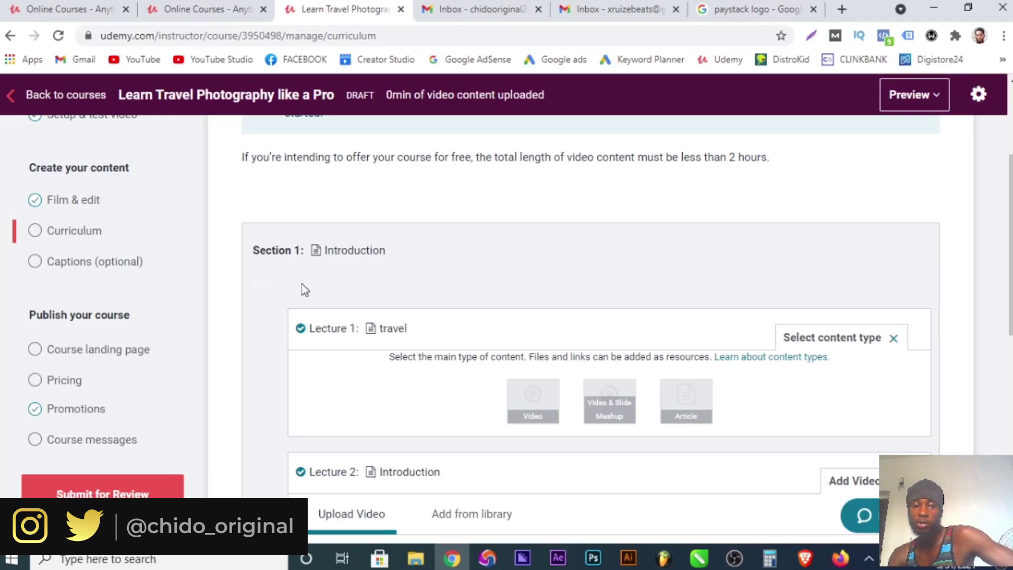
{"action": "scroll", "coordinate": [363, 351], "scroll_direction": "down", "scroll_amount": 3}
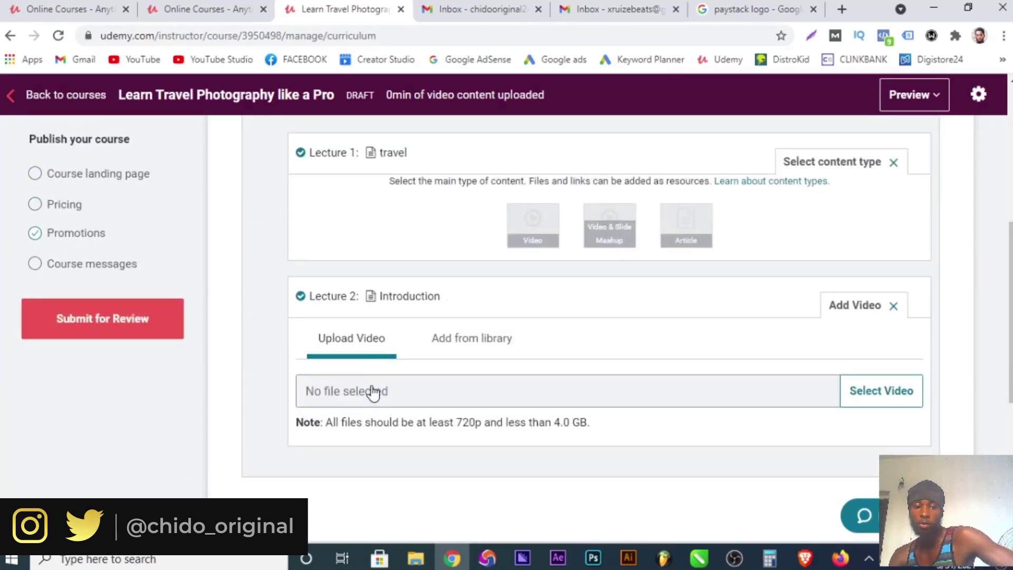
{"action": "scroll", "coordinate": [375, 390], "scroll_direction": "down", "scroll_amount": 1}
{"action": "scroll", "coordinate": [317, 295], "scroll_direction": "down", "scroll_amount": 5}
{"action": "scroll", "coordinate": [244, 321], "scroll_direction": "up", "scroll_amount": 3}
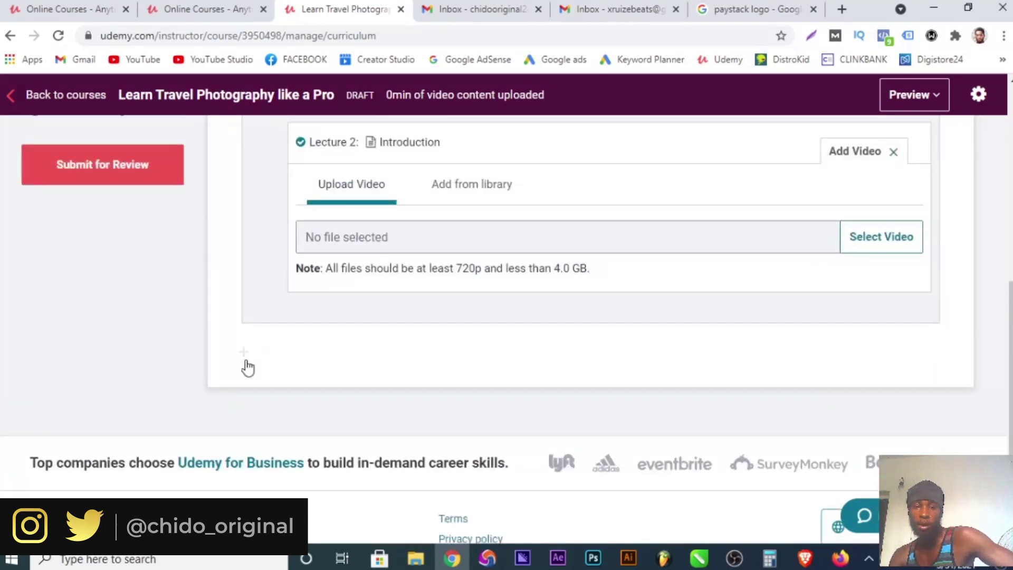
{"action": "left_click", "coordinate": [244, 353]}
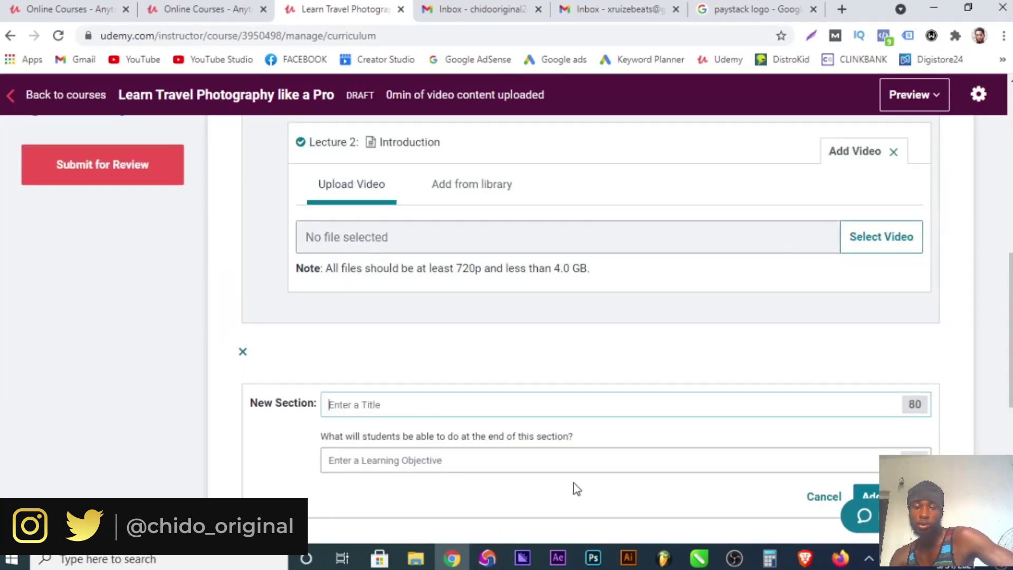
{"action": "scroll", "coordinate": [508, 505], "scroll_direction": "down", "scroll_amount": 3}
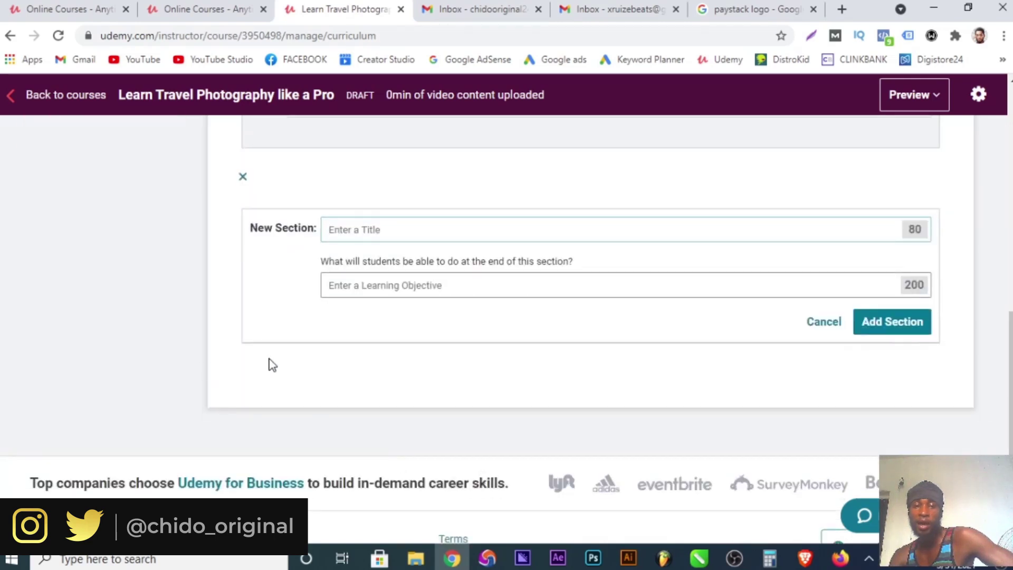
{"action": "scroll", "coordinate": [573, 366], "scroll_direction": "up", "scroll_amount": 10}
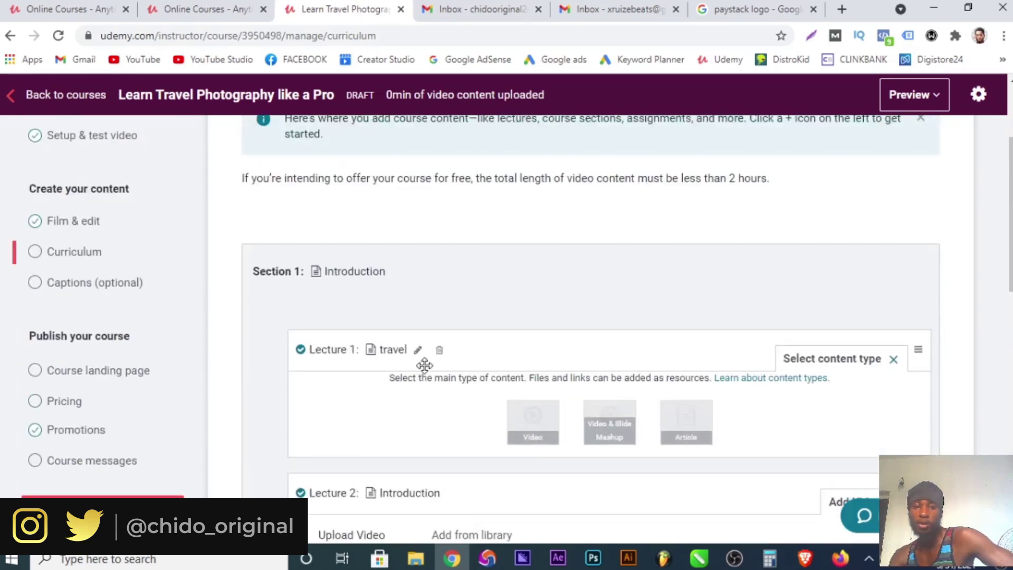
{"action": "scroll", "coordinate": [425, 366], "scroll_direction": "down", "scroll_amount": 3}
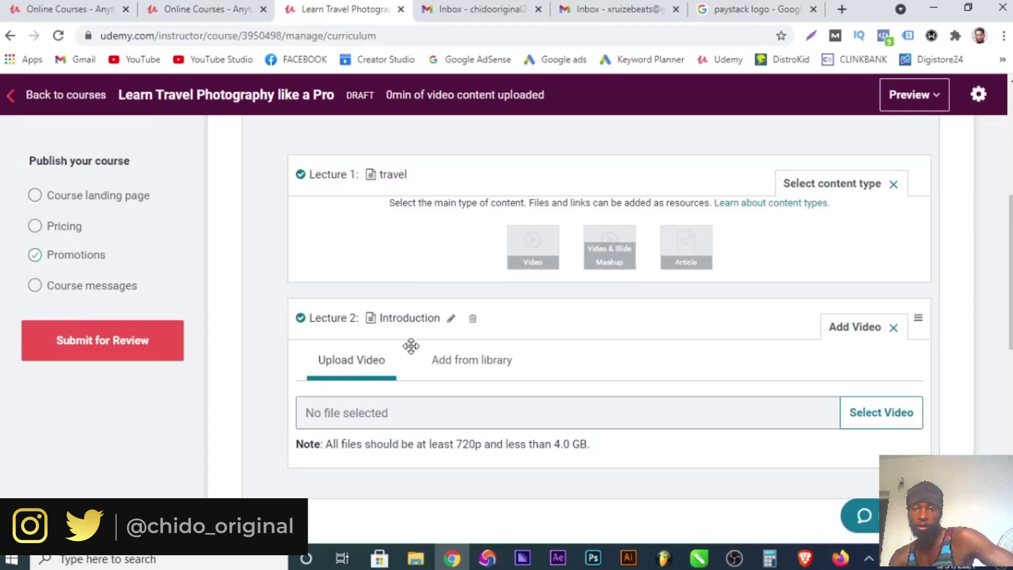
{"action": "scroll", "coordinate": [413, 401], "scroll_direction": "down", "scroll_amount": 3}
{"action": "scroll", "coordinate": [359, 474], "scroll_direction": "down", "scroll_amount": 6}
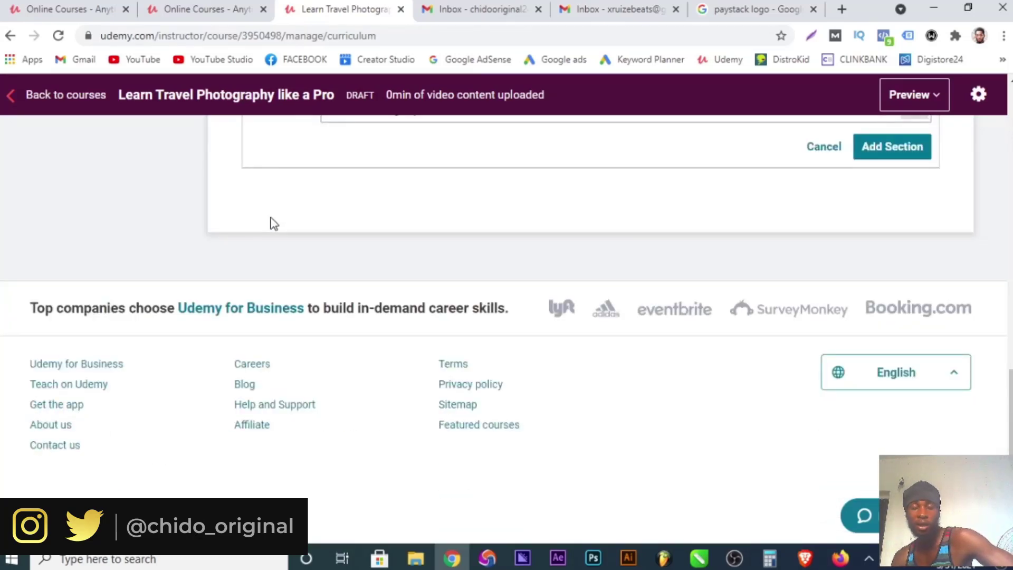
{"action": "scroll", "coordinate": [274, 223], "scroll_direction": "up", "scroll_amount": 6}
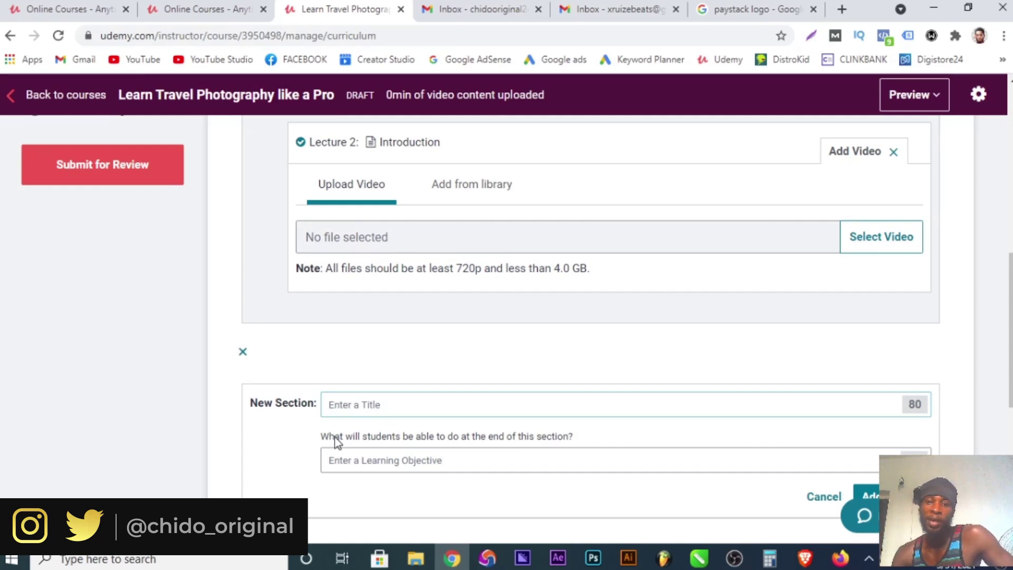
{"action": "scroll", "coordinate": [351, 446], "scroll_direction": "down", "scroll_amount": 6}
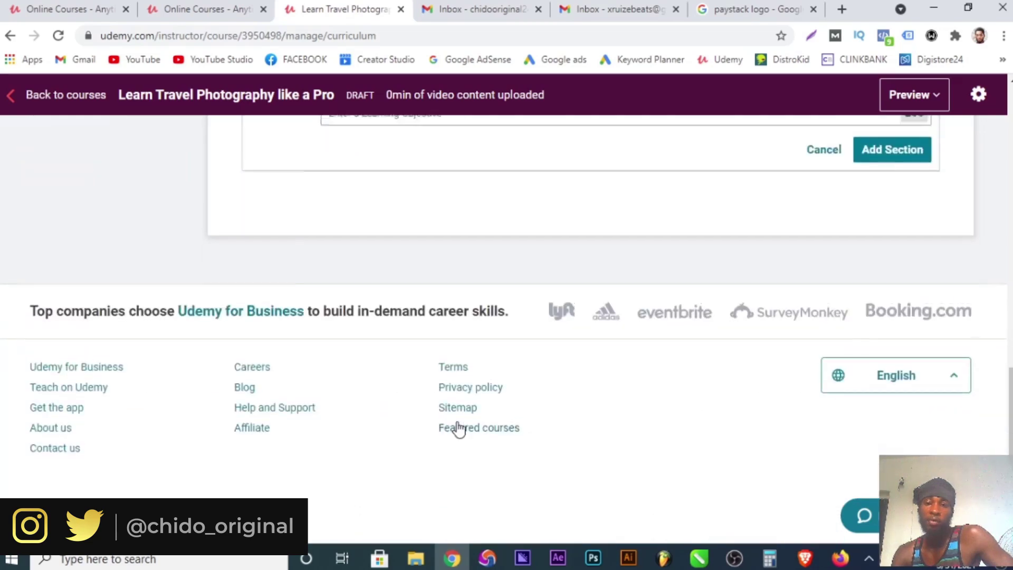
{"action": "scroll", "coordinate": [459, 427], "scroll_direction": "up", "scroll_amount": 10}
{"action": "scroll", "coordinate": [457, 422], "scroll_direction": "up", "scroll_amount": 5}
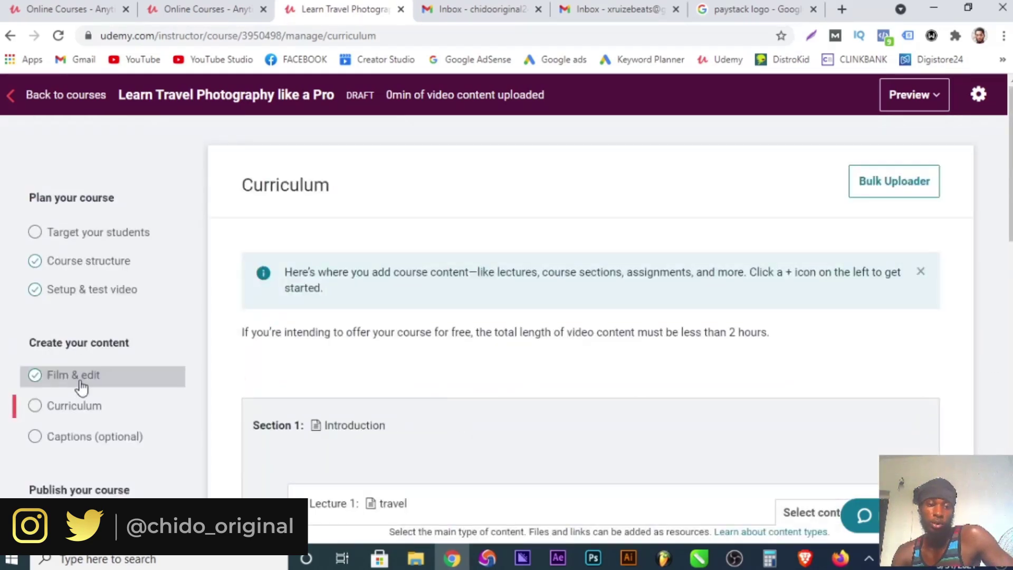
Open the Captions page, showing English (US) with 0/0 lectures captioned.
{"action": "scroll", "coordinate": [95, 385], "scroll_direction": "down", "scroll_amount": 3}
{"action": "left_click", "coordinate": [100, 264]}
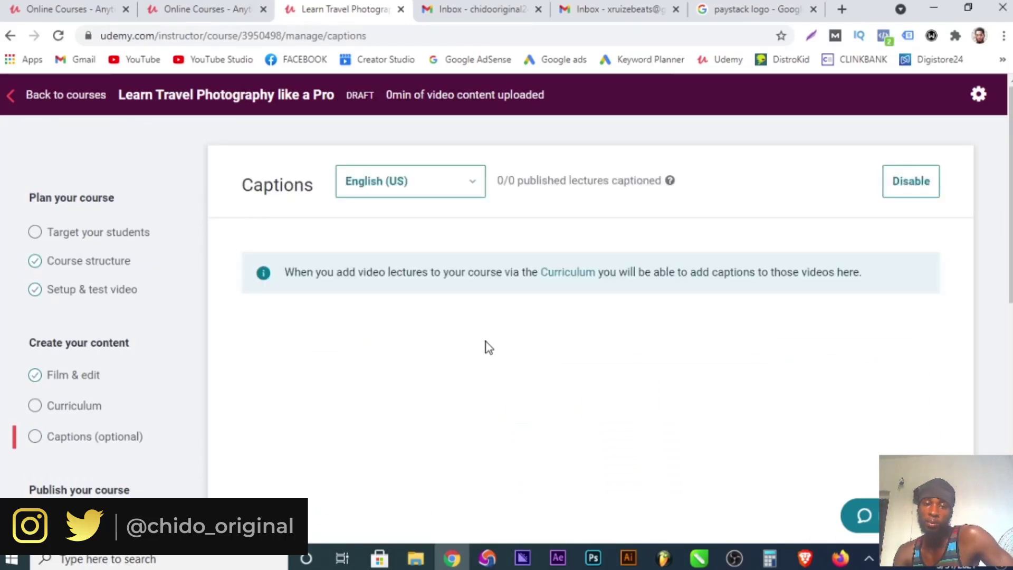
{"action": "scroll", "coordinate": [489, 349], "scroll_direction": "down", "scroll_amount": 3}
{"action": "scroll", "coordinate": [486, 354], "scroll_direction": "up", "scroll_amount": 3}
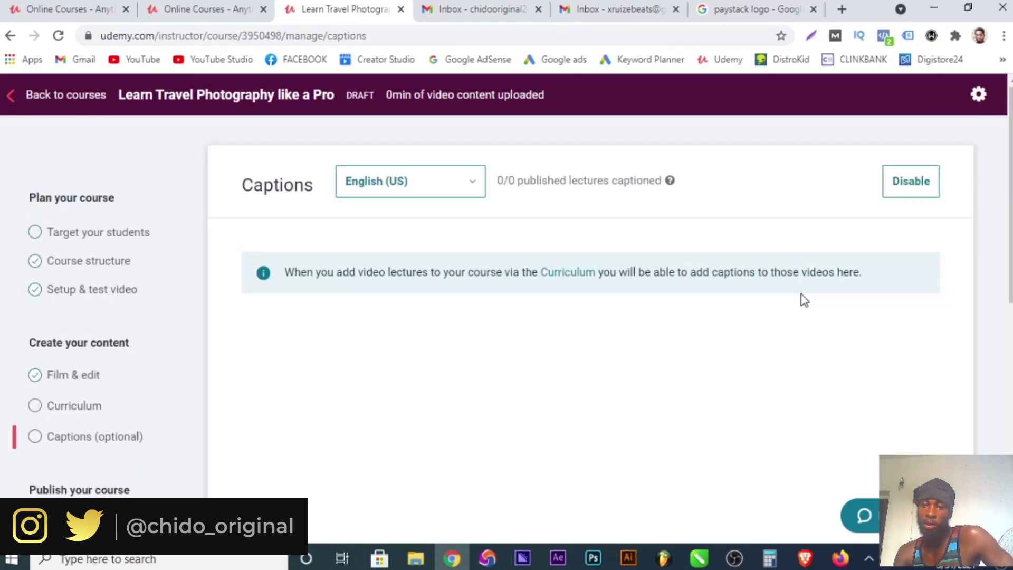
{"action": "scroll", "coordinate": [581, 337], "scroll_direction": "down", "scroll_amount": 3}
{"action": "scroll", "coordinate": [562, 346], "scroll_direction": "up", "scroll_amount": 3}
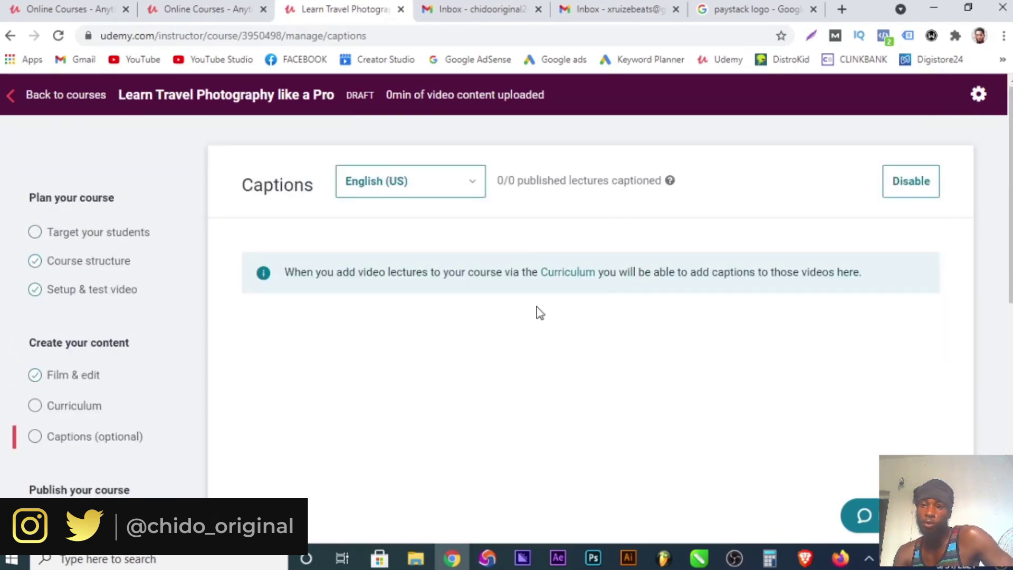
{"action": "scroll", "coordinate": [64, 338], "scroll_direction": "down", "scroll_amount": 5}
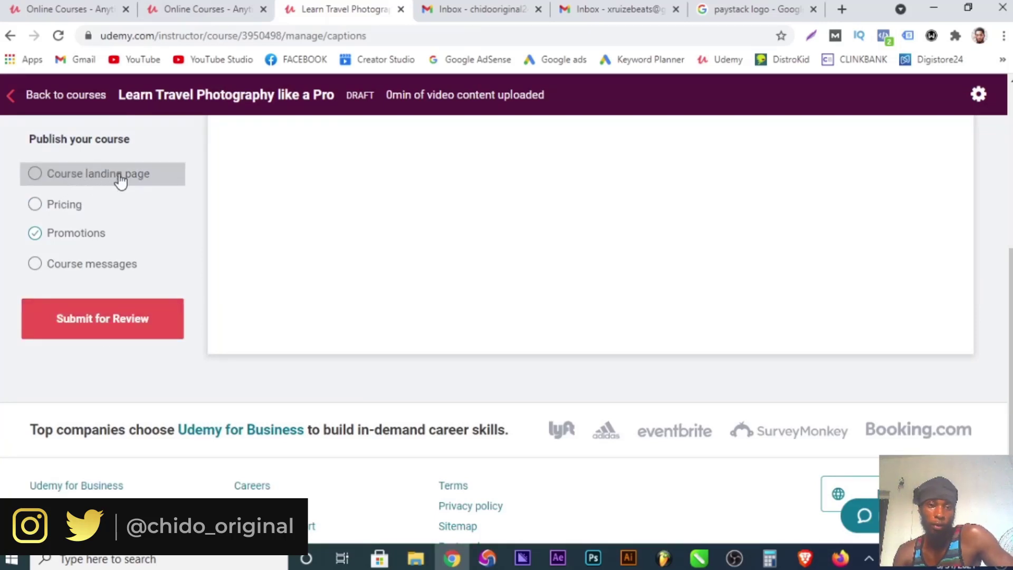
Open the Course landing page, click the subtitle field, and scroll to Basic info.
{"action": "left_click", "coordinate": [79, 176]}
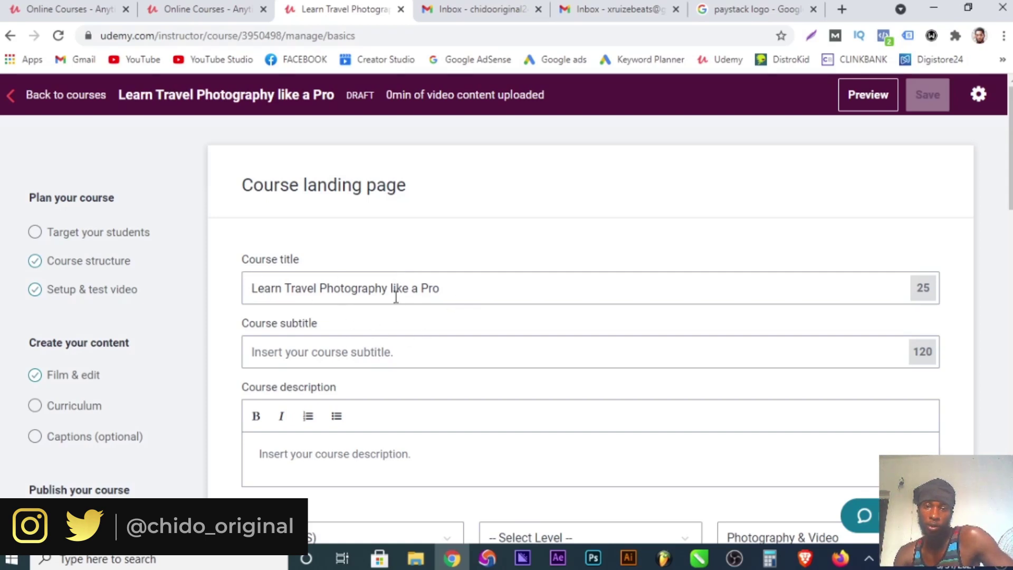
{"action": "left_click", "coordinate": [342, 354]}
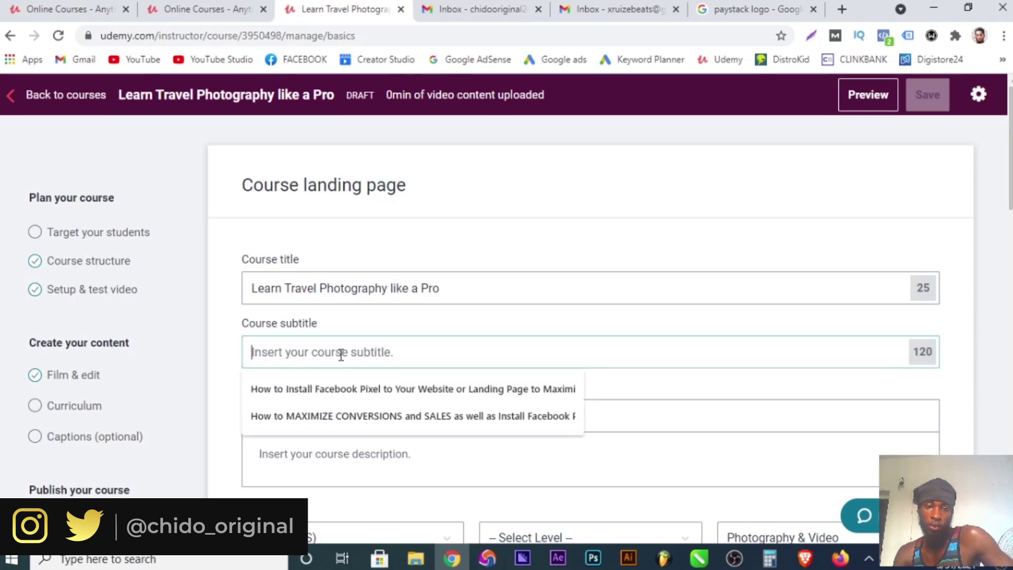
{"action": "left_click", "coordinate": [230, 338]}
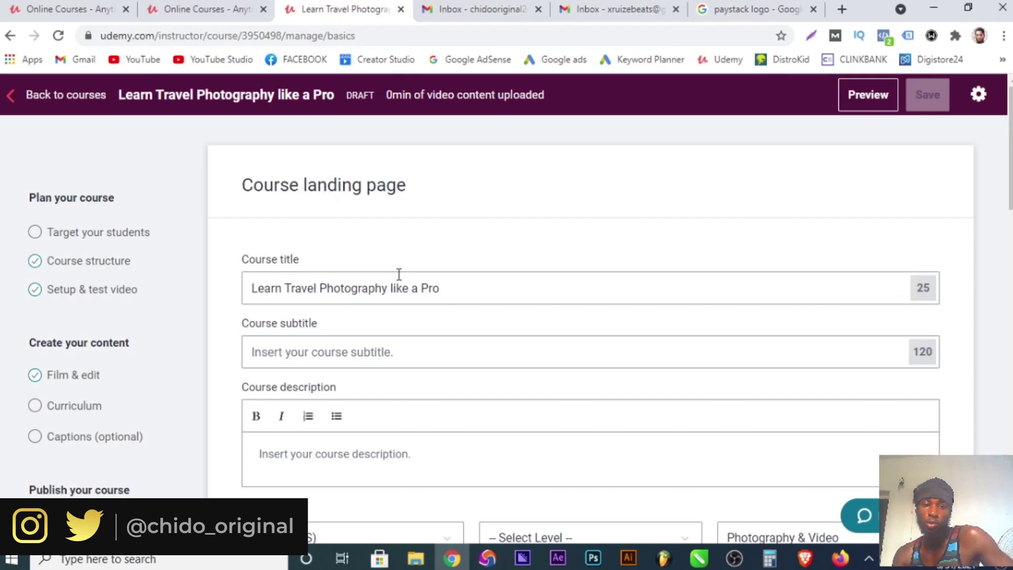
{"action": "scroll", "coordinate": [438, 376], "scroll_direction": "down", "scroll_amount": 7}
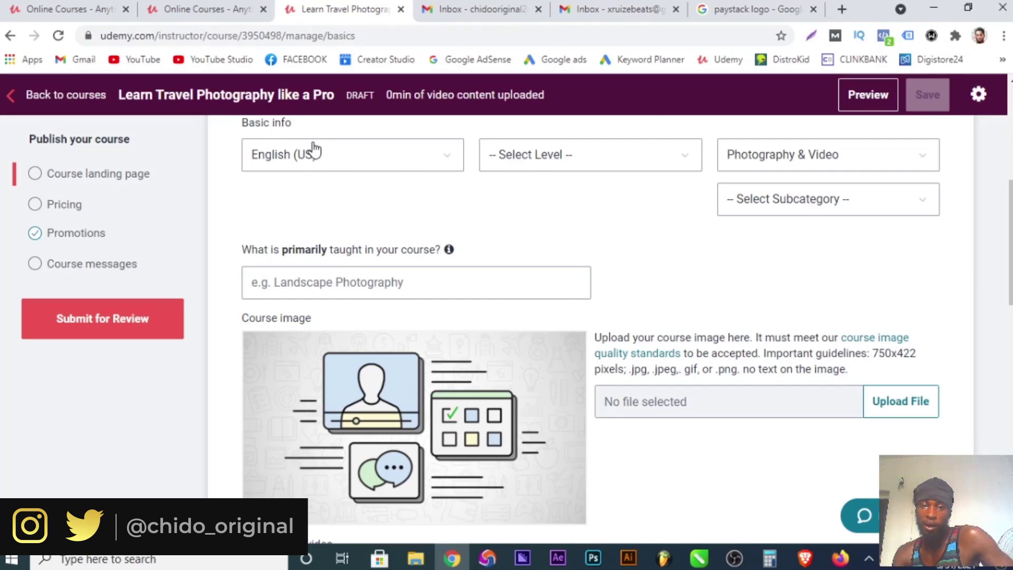
Set the level to All Levels, category Photography & Video, subcategory Photography.
{"action": "left_click", "coordinate": [642, 166]}
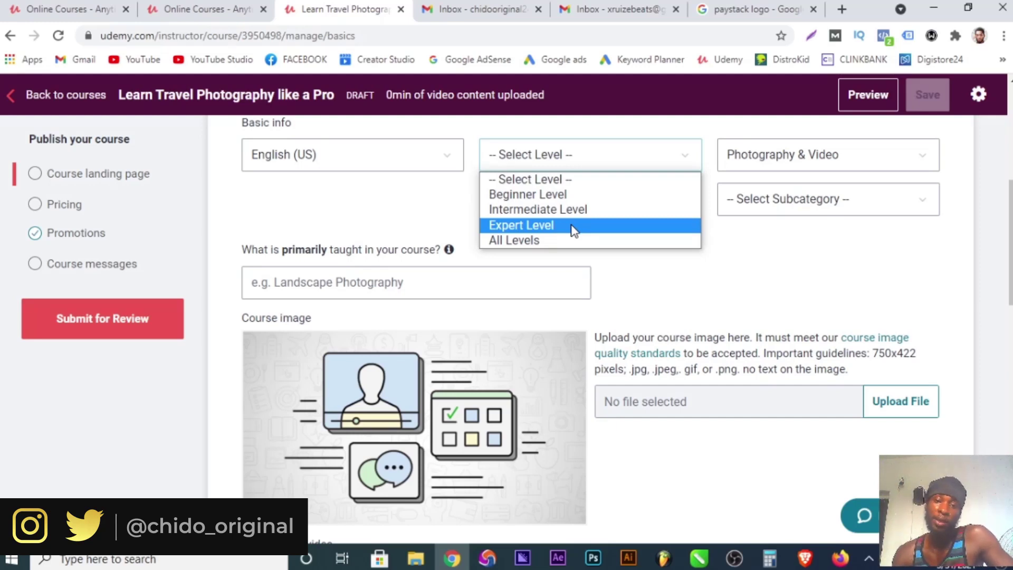
{"action": "left_click", "coordinate": [526, 238]}
{"action": "left_click", "coordinate": [837, 154]}
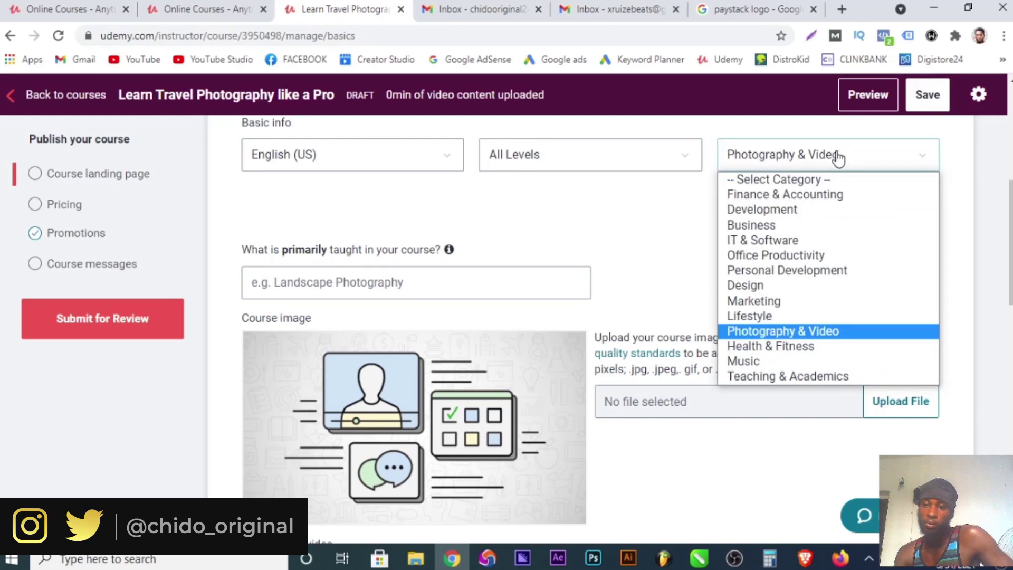
{"action": "left_click", "coordinate": [662, 213]}
{"action": "left_click", "coordinate": [771, 208]}
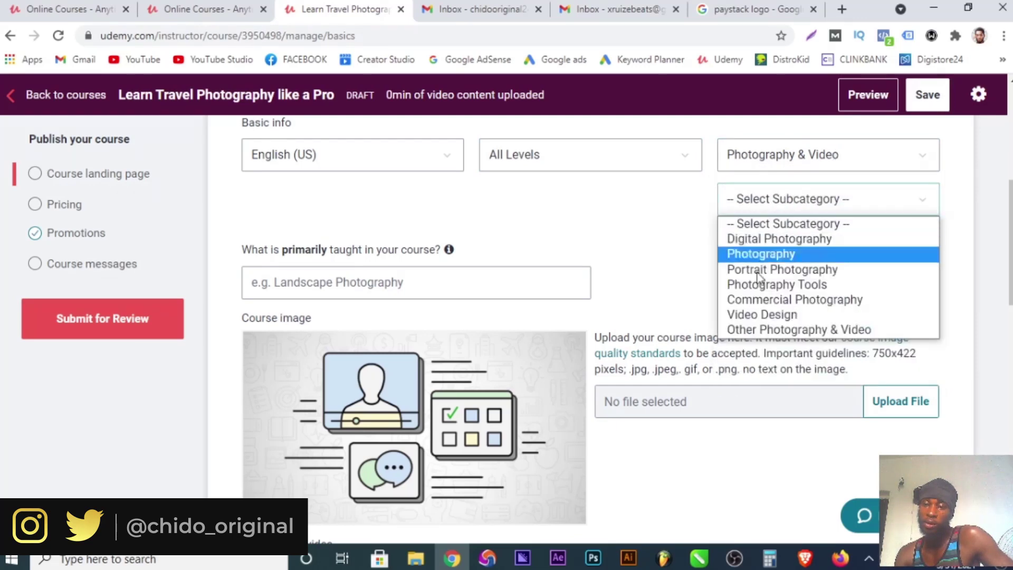
{"action": "left_click", "coordinate": [762, 264]}
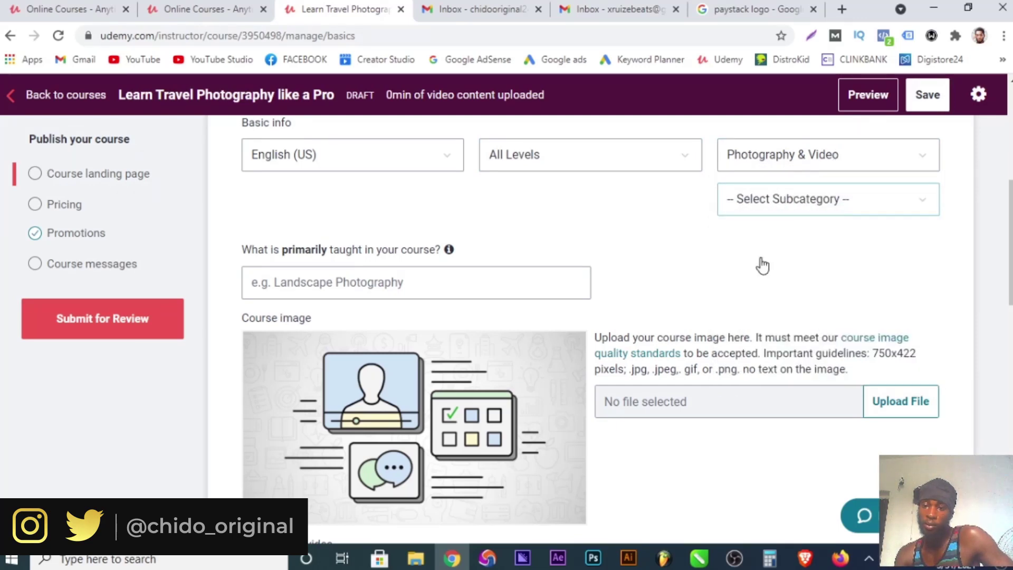
Click into the primary-topic field, then switch to the Gmail tab.
{"action": "left_click", "coordinate": [287, 283]}
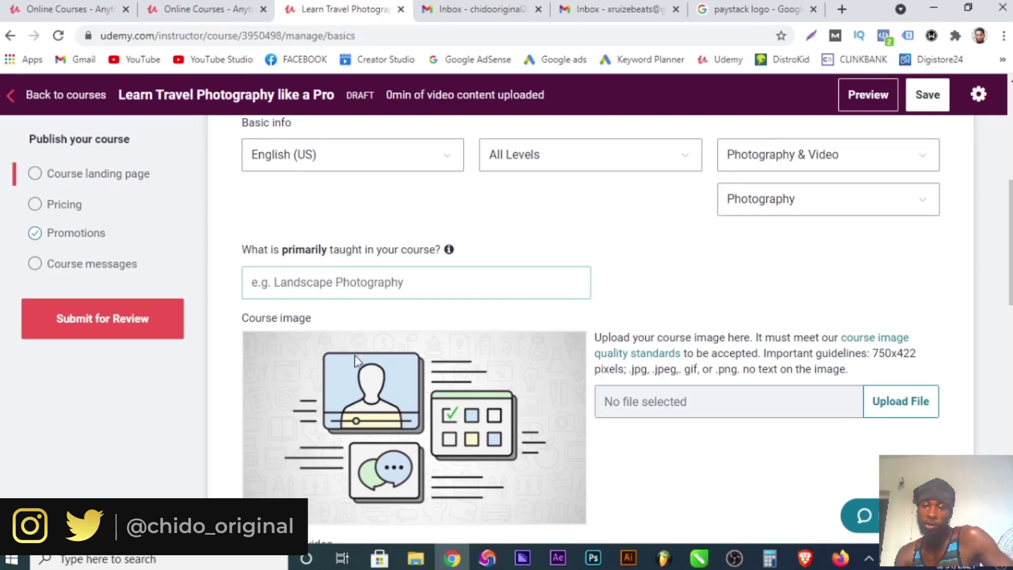
{"action": "scroll", "coordinate": [416, 413], "scroll_direction": "down", "scroll_amount": 3}
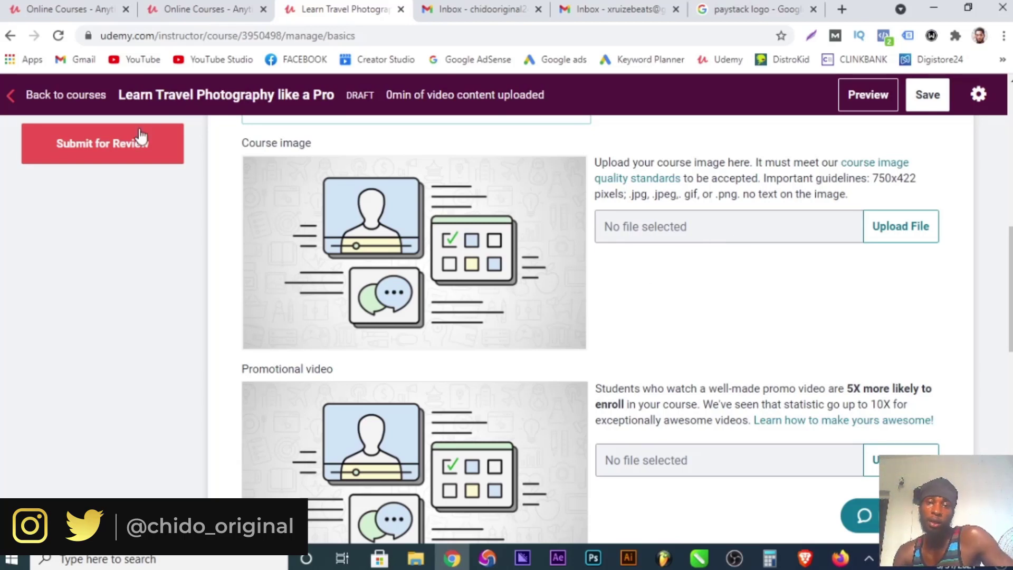
{"action": "left_click", "coordinate": [454, 9]}
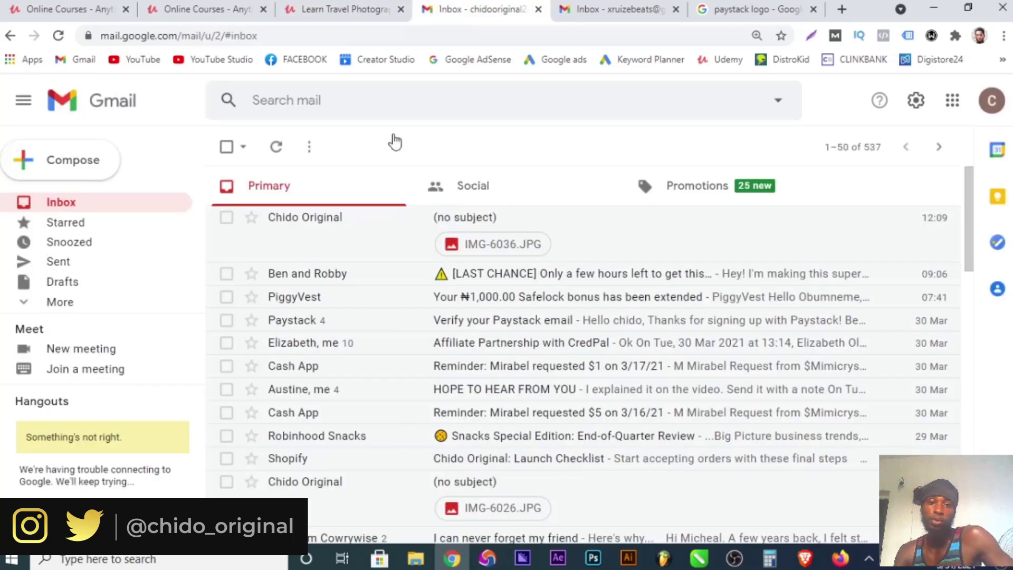
Search Google images for 'travel' and preview the world landmarks image.
{"action": "left_click", "coordinate": [362, 35]}
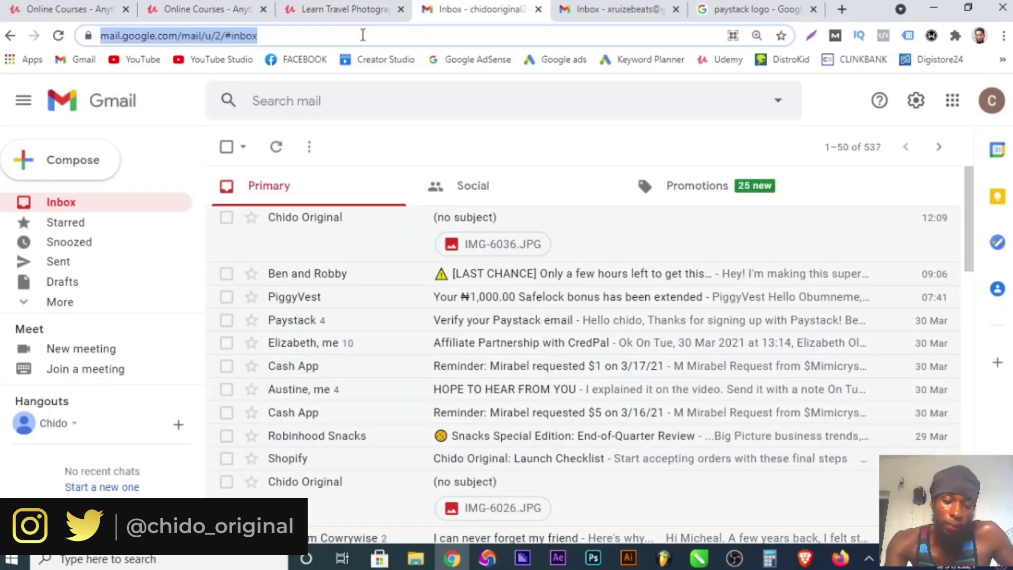
{"action": "type", "text": "trav"}
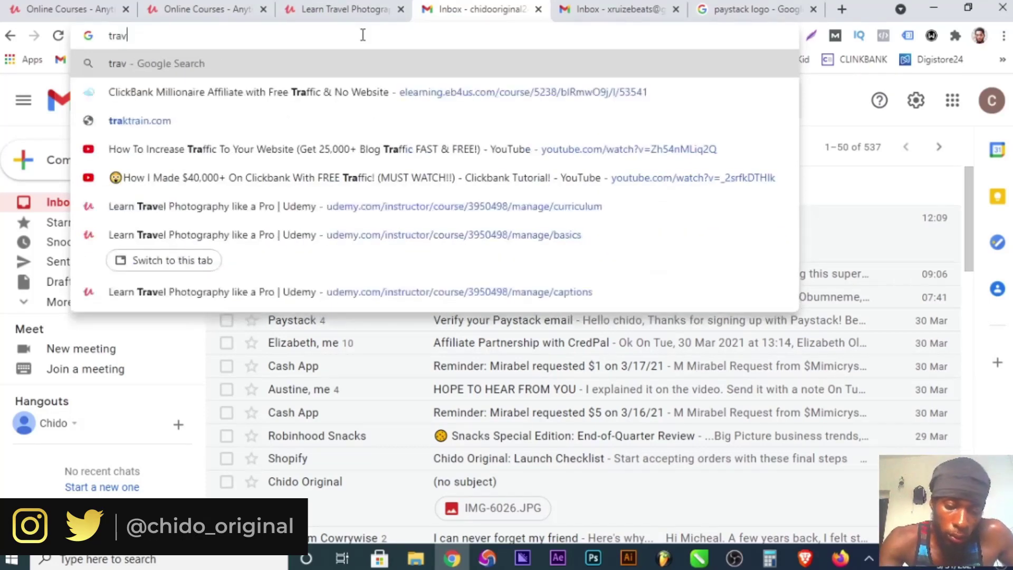
{"action": "type", "text": "e"}
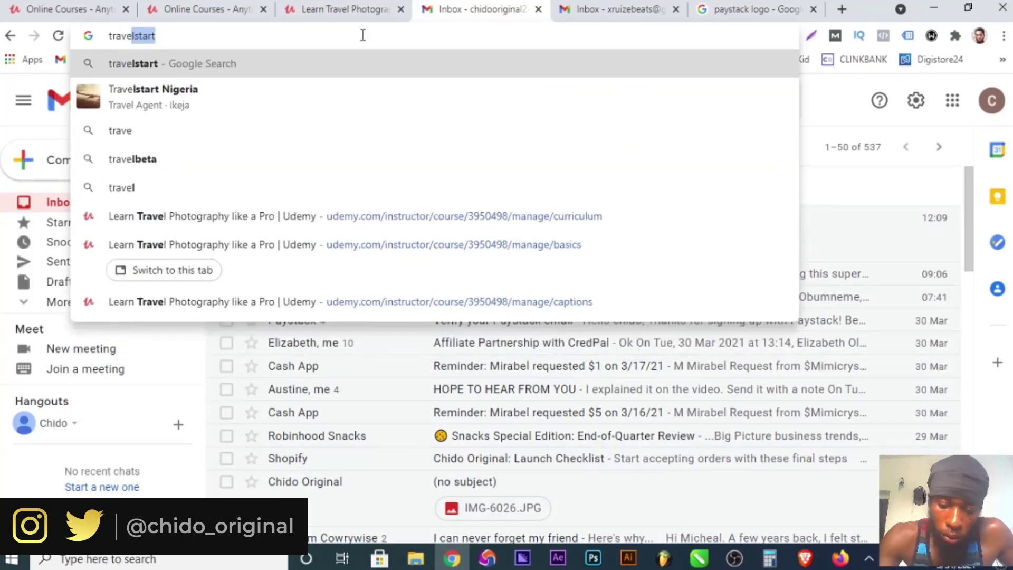
{"action": "type", "text": "l"}
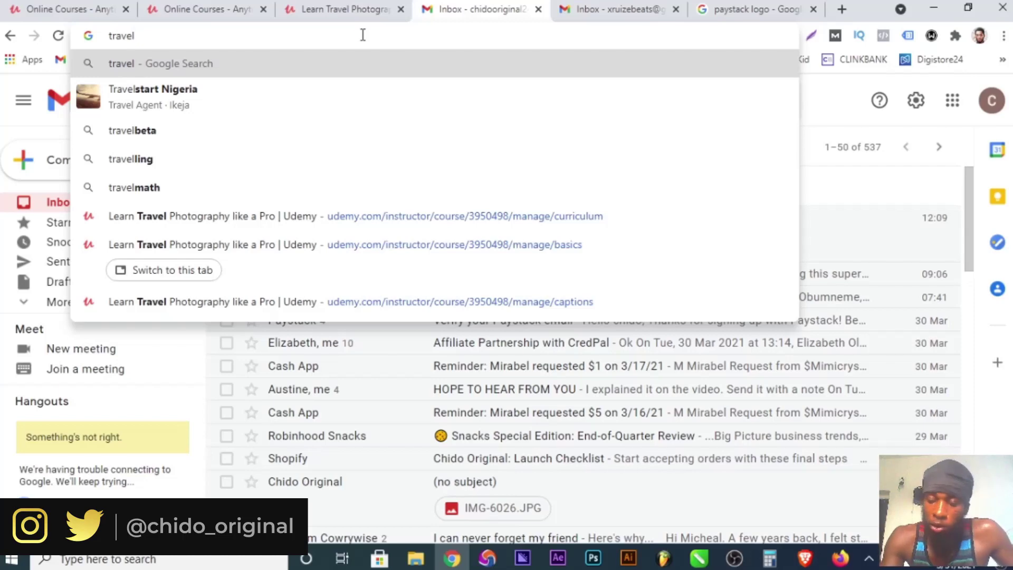
{"action": "key", "text": "Return"}
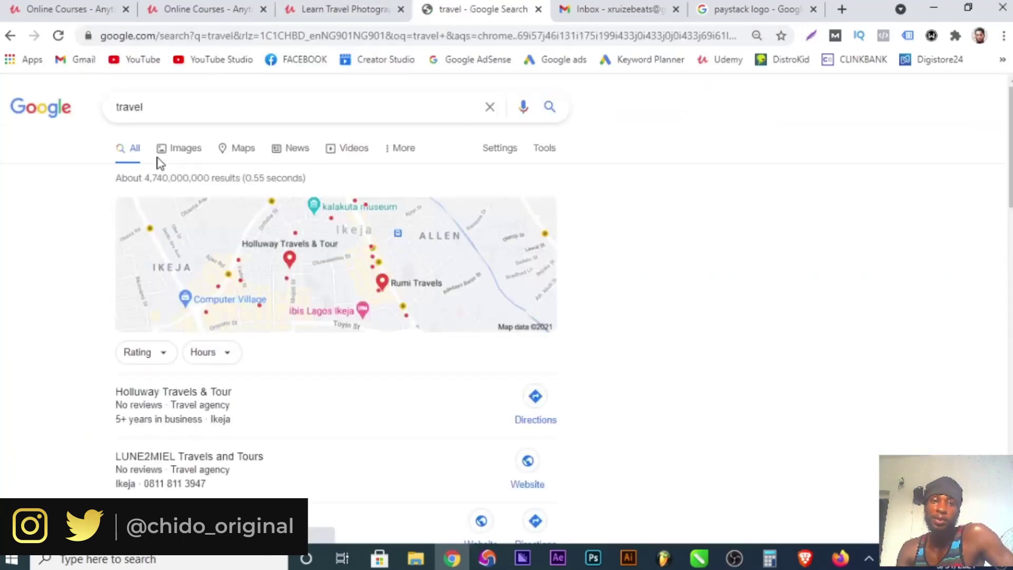
{"action": "left_click", "coordinate": [189, 150]}
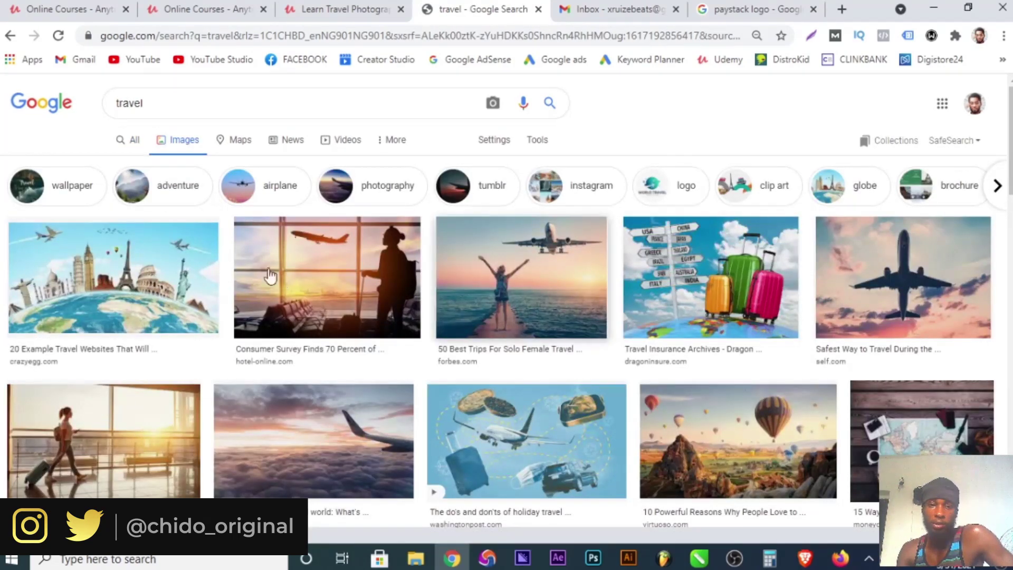
{"action": "left_click", "coordinate": [174, 281]}
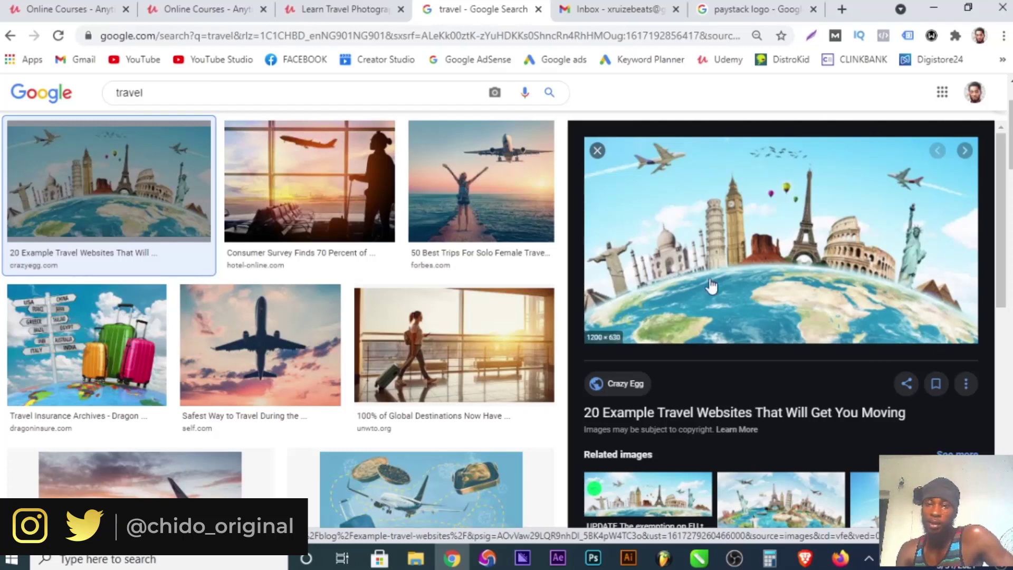
Run a Google search for 'freepik.'.
{"action": "left_click", "coordinate": [535, 36]}
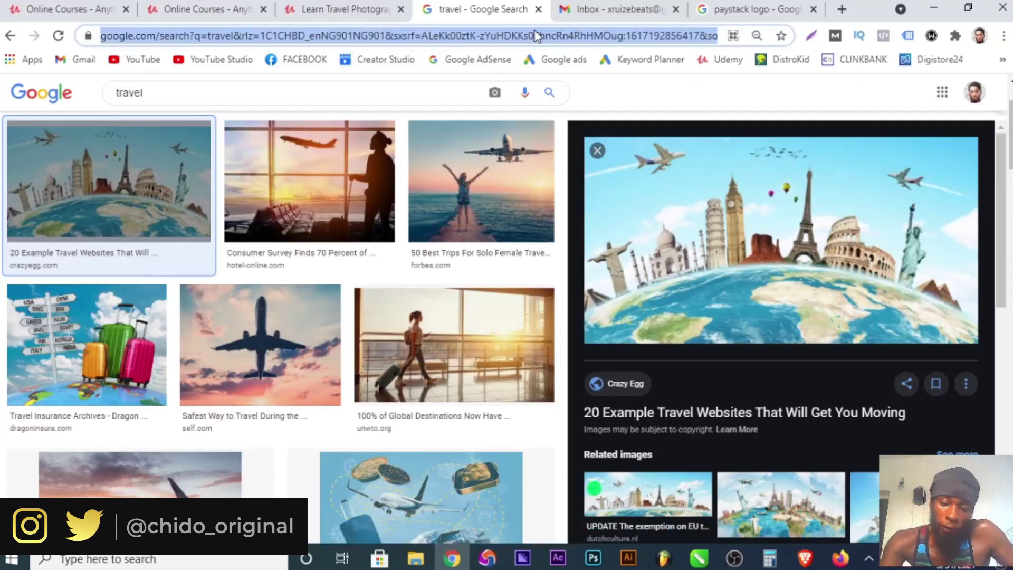
{"action": "type", "text": "free"}
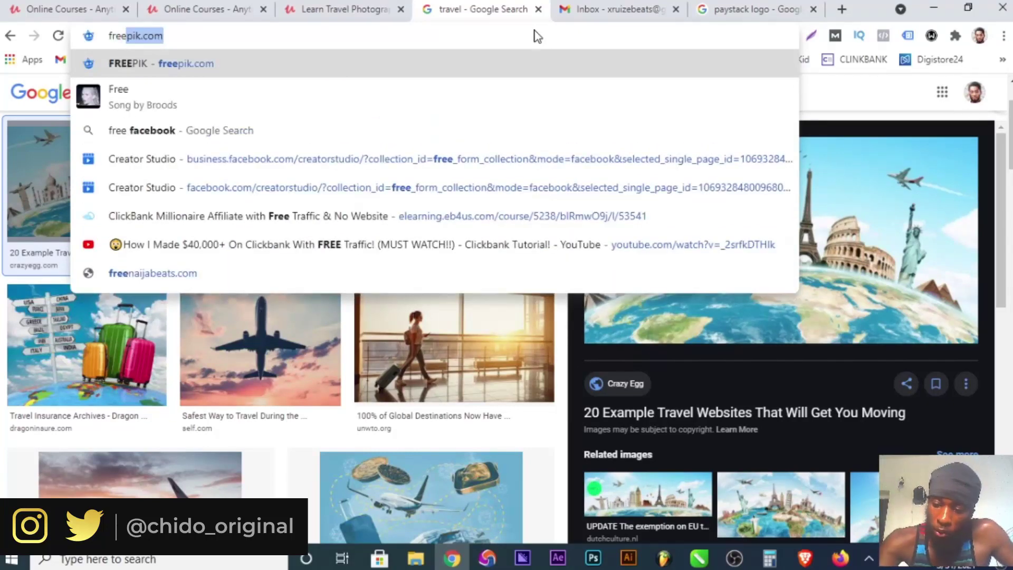
{"action": "type", "text": "pik."}
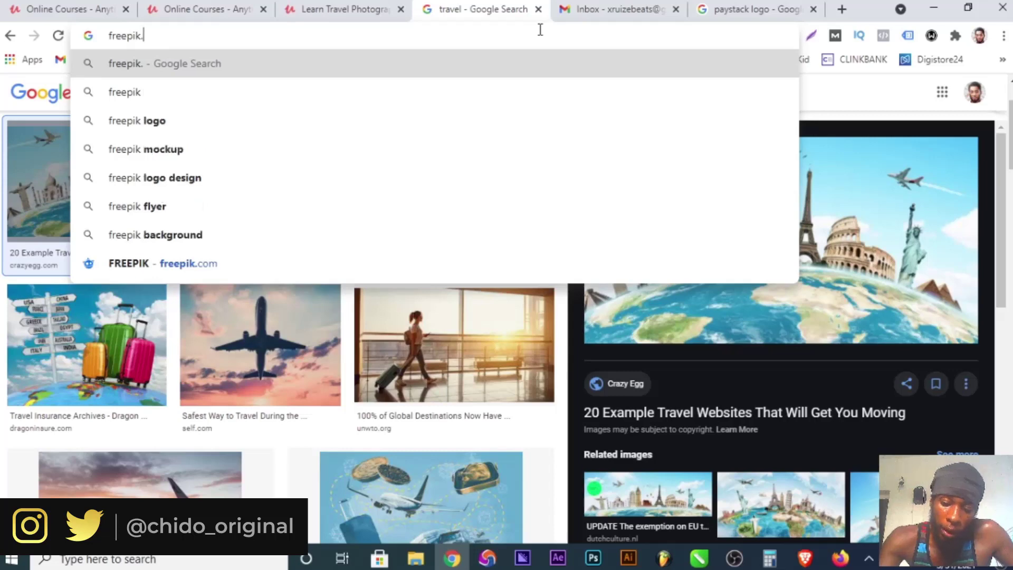
{"action": "key", "text": "Return"}
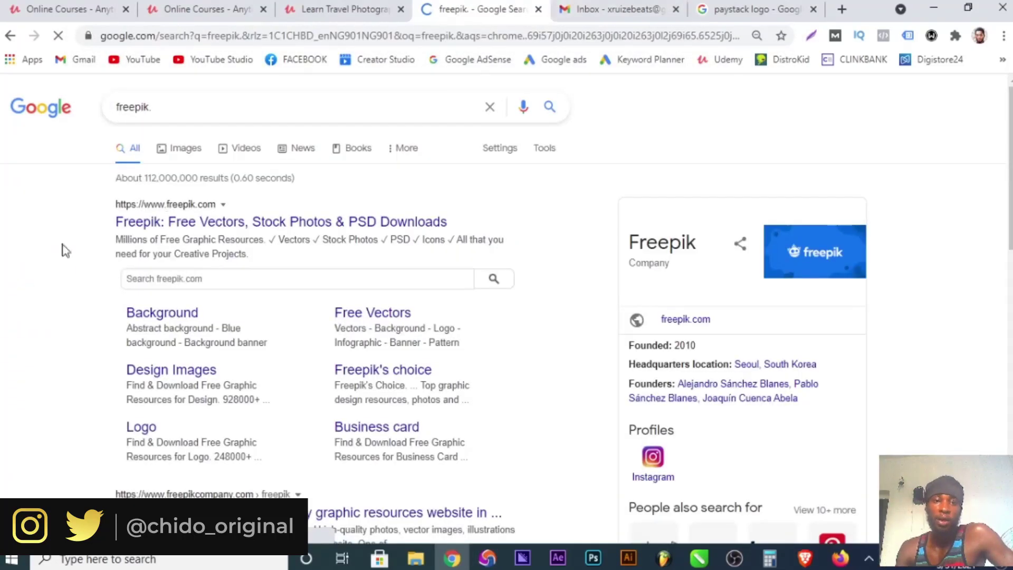
Open Freepik, search its stock resources for 'travel', then return to the Udemy tab.
{"action": "left_click", "coordinate": [165, 226]}
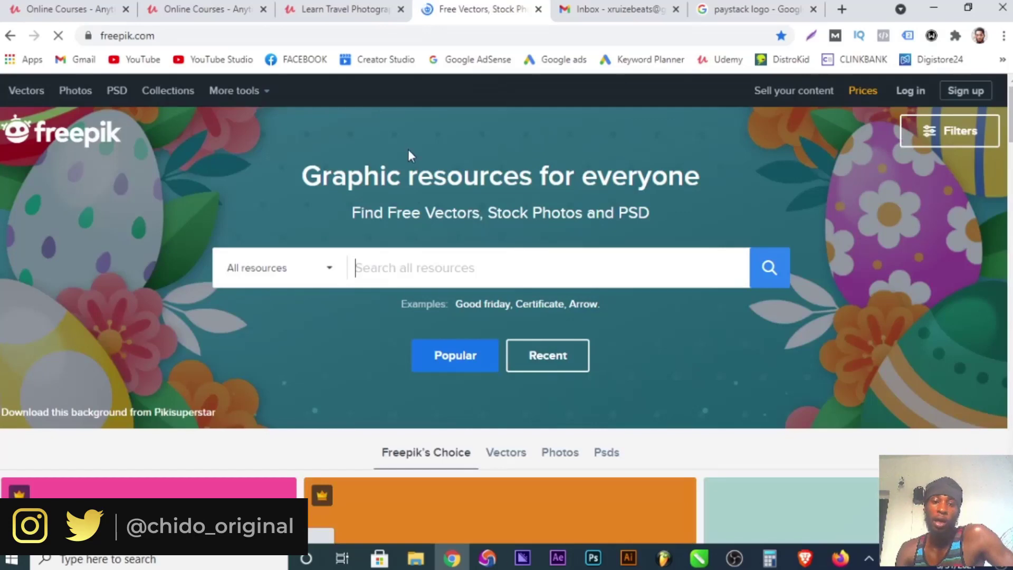
{"action": "scroll", "coordinate": [439, 316], "scroll_direction": "down", "scroll_amount": 3}
{"action": "scroll", "coordinate": [442, 320], "scroll_direction": "up", "scroll_amount": 3}
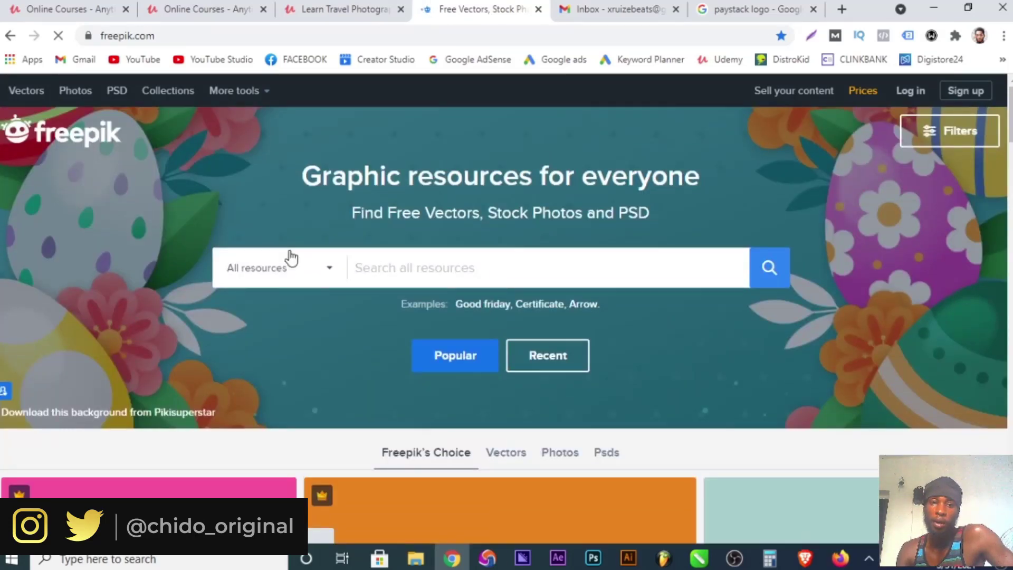
{"action": "left_click", "coordinate": [404, 259]}
{"action": "type", "text": "tra"}
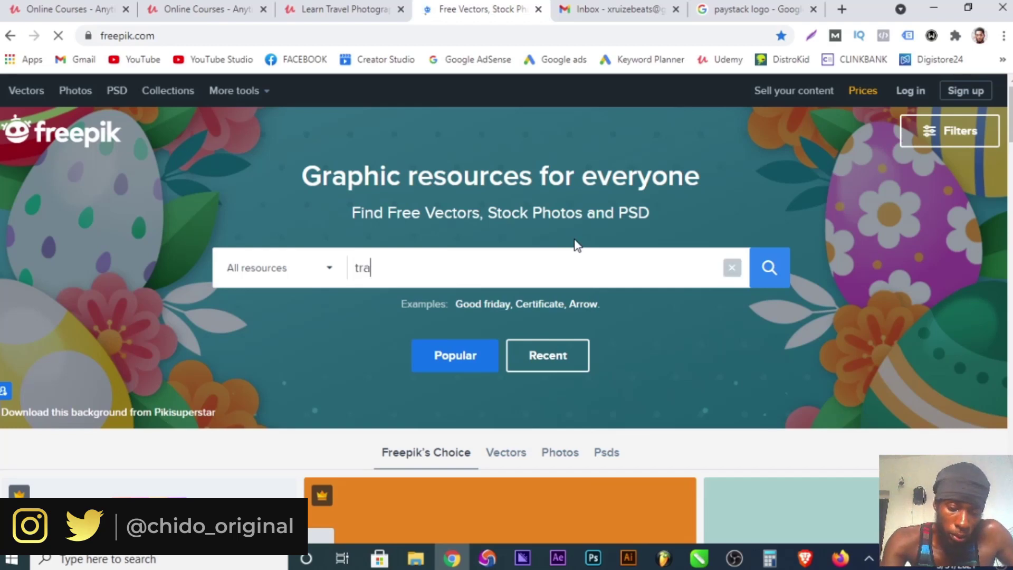
{"action": "type", "text": "vel"}
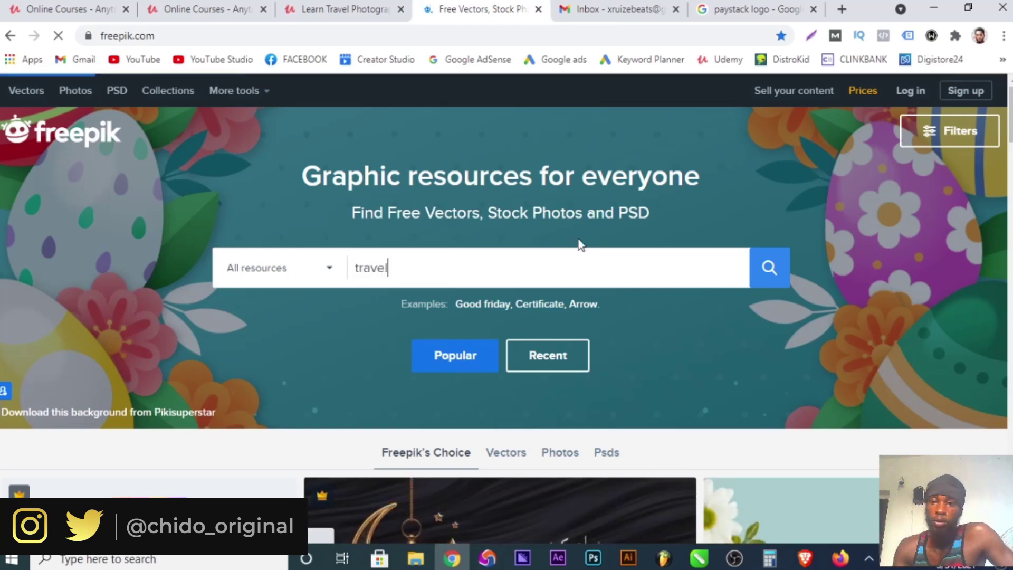
{"action": "left_click", "coordinate": [767, 268]}
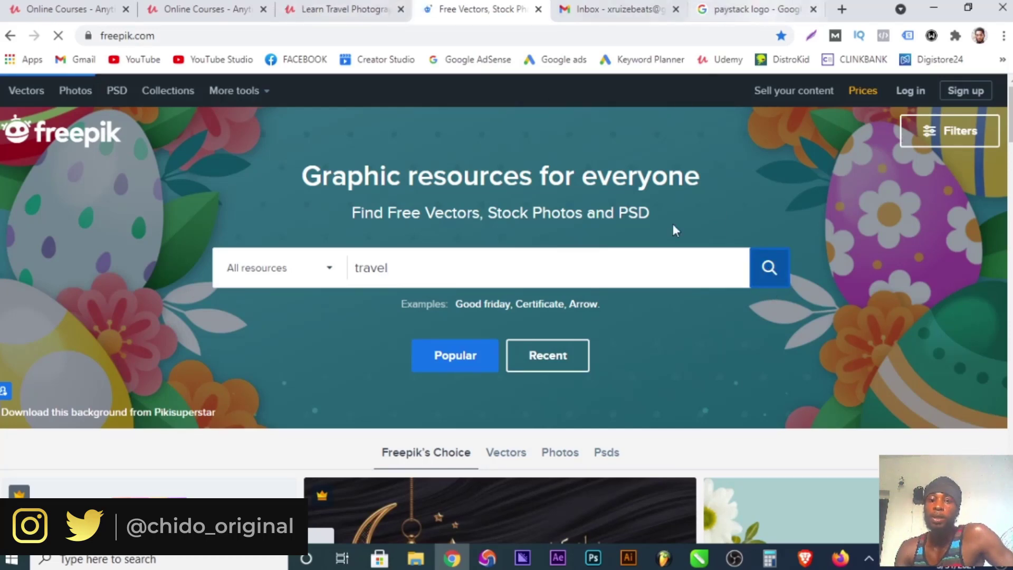
{"action": "scroll", "coordinate": [545, 406], "scroll_direction": "down", "scroll_amount": 1}
{"action": "scroll", "coordinate": [581, 401], "scroll_direction": "down", "scroll_amount": 6}
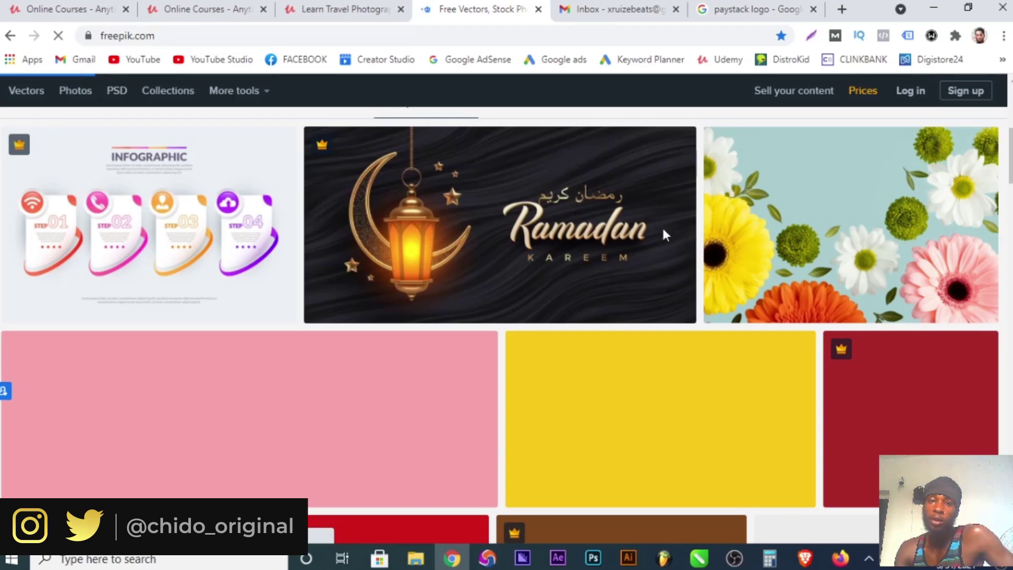
{"action": "left_click", "coordinate": [312, 10]}
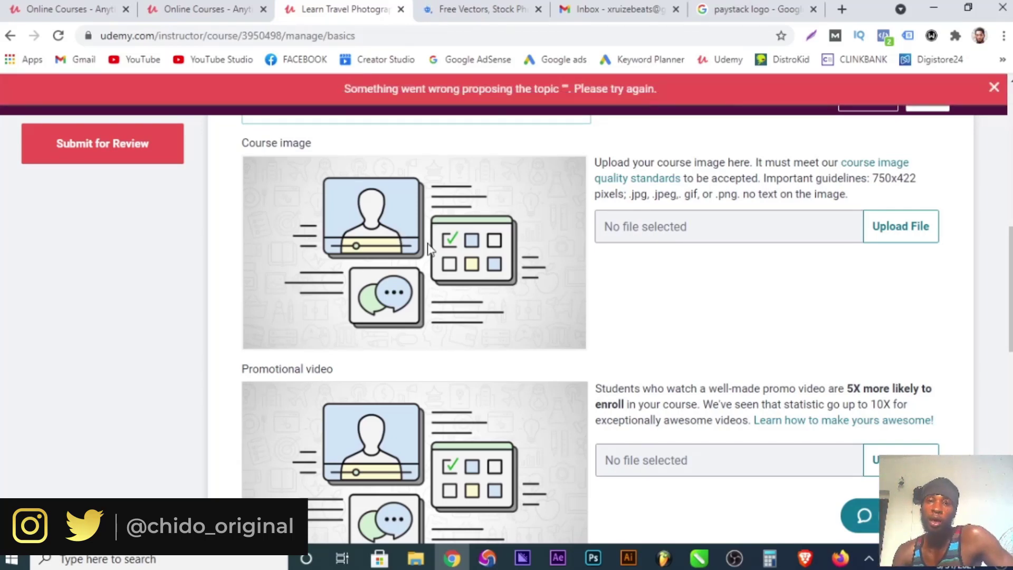
Check the empty Course image, Promotional video and Instructor profile sections, then open Pricing.
{"action": "left_click", "coordinate": [500, 4]}
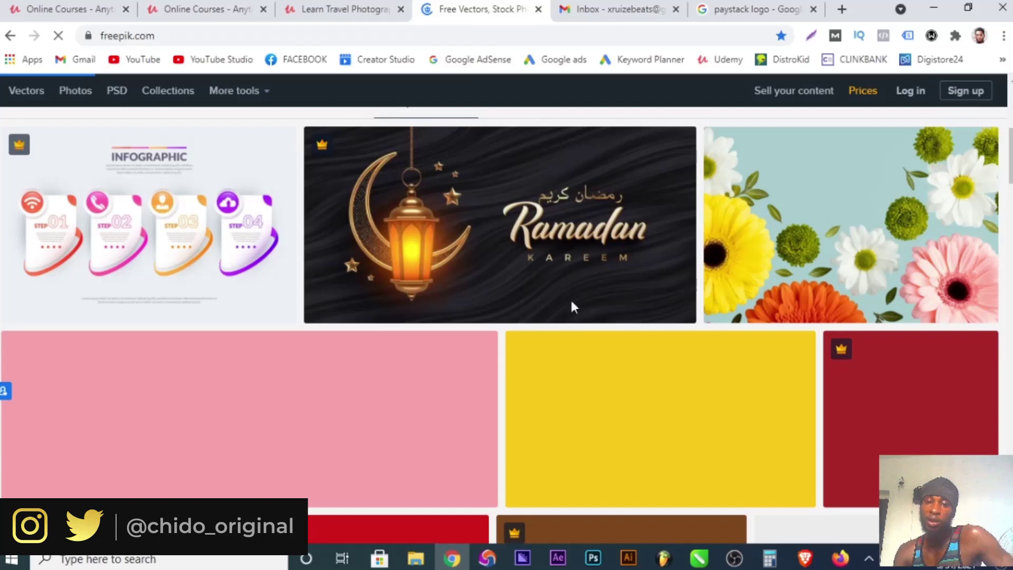
{"action": "left_click", "coordinate": [332, 7]}
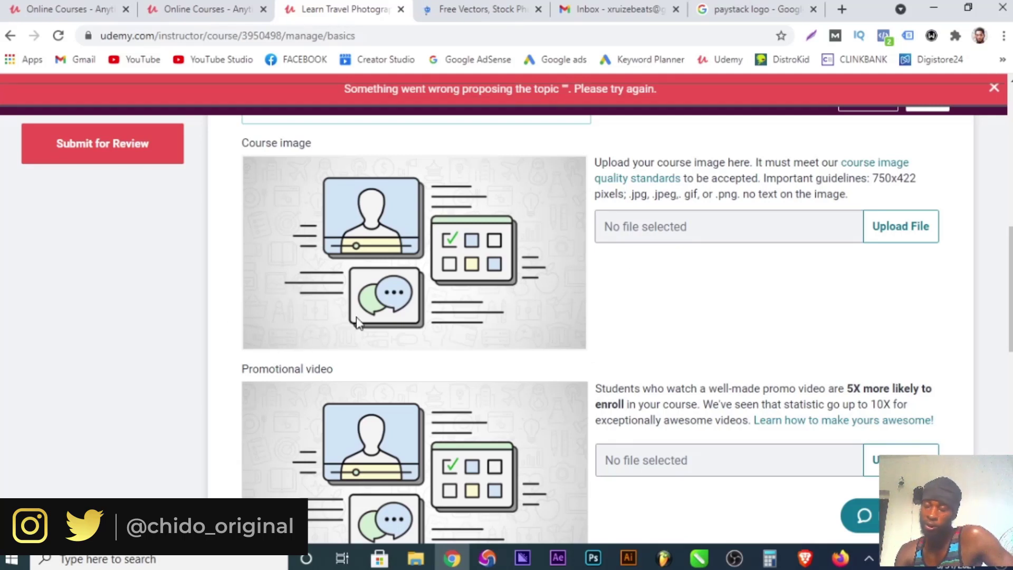
{"action": "scroll", "coordinate": [475, 333], "scroll_direction": "down", "scroll_amount": 2}
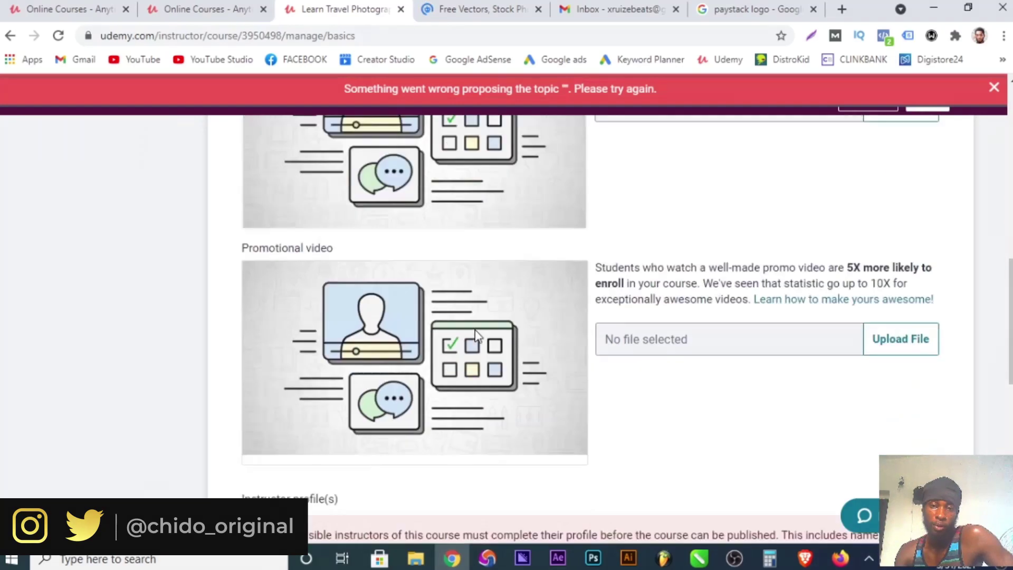
{"action": "scroll", "coordinate": [474, 335], "scroll_direction": "down", "scroll_amount": 1}
{"action": "left_click_drag", "start_coordinate": [236, 195], "coordinate": [375, 200]}
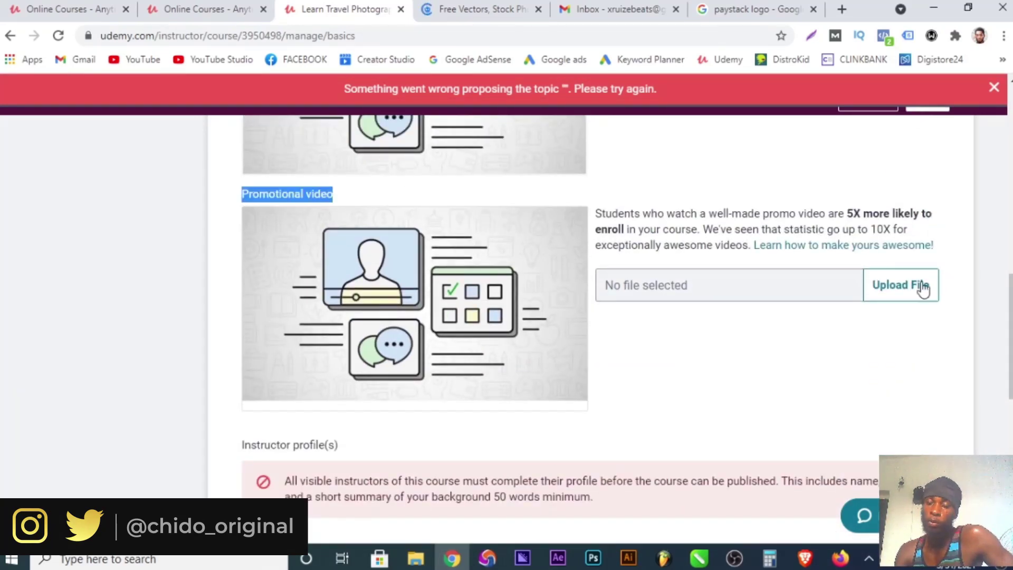
{"action": "scroll", "coordinate": [502, 377], "scroll_direction": "down", "scroll_amount": 3}
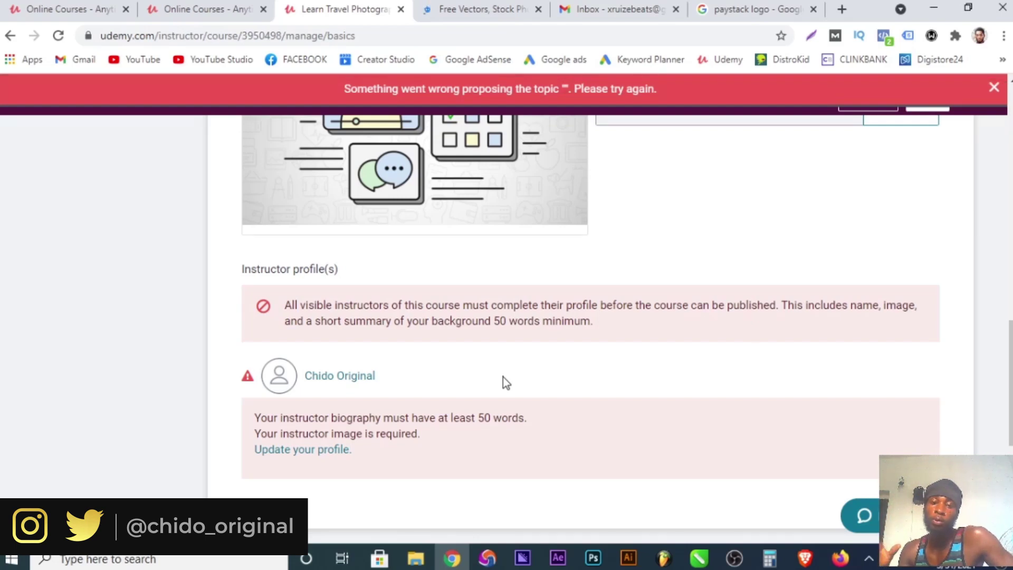
{"action": "scroll", "coordinate": [498, 372], "scroll_direction": "up", "scroll_amount": 6}
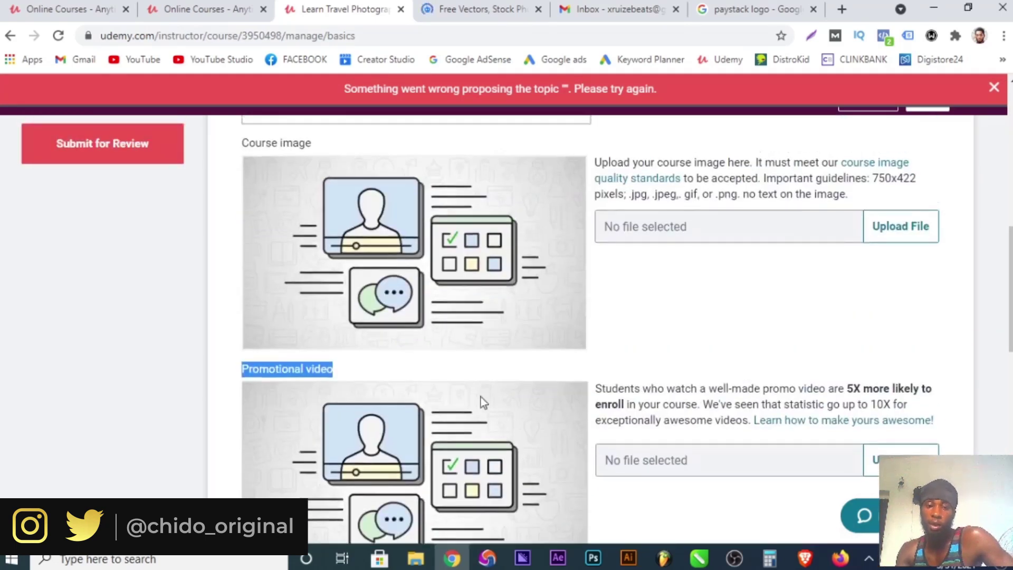
{"action": "left_click", "coordinate": [399, 378]}
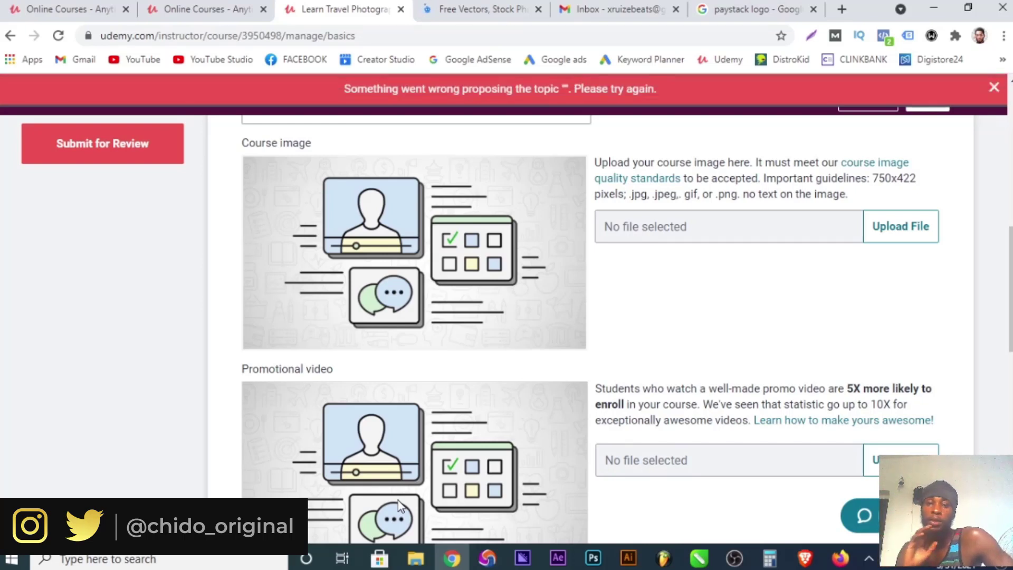
{"action": "scroll", "coordinate": [398, 501], "scroll_direction": "up", "scroll_amount": 5}
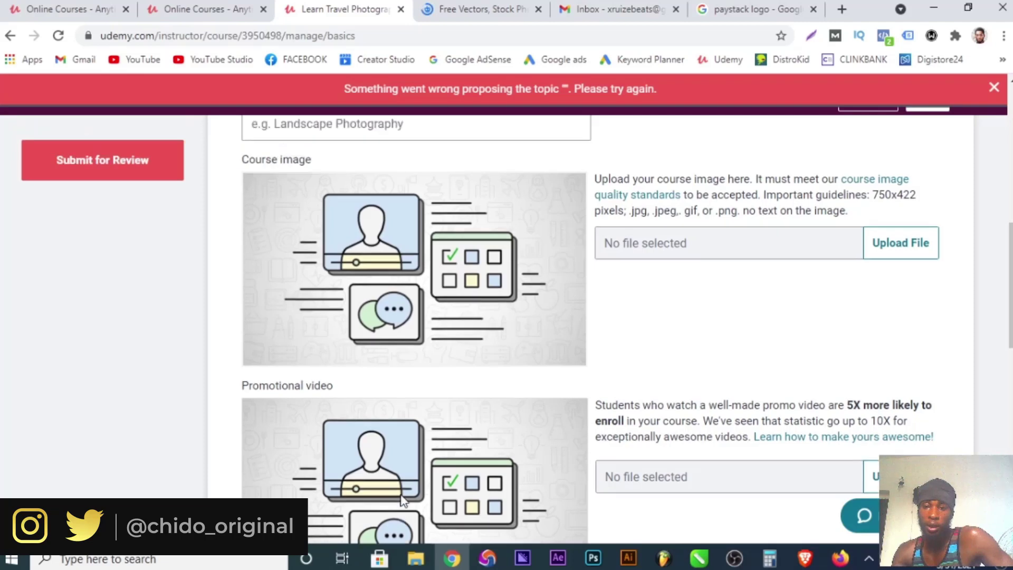
{"action": "left_click", "coordinate": [63, 204]}
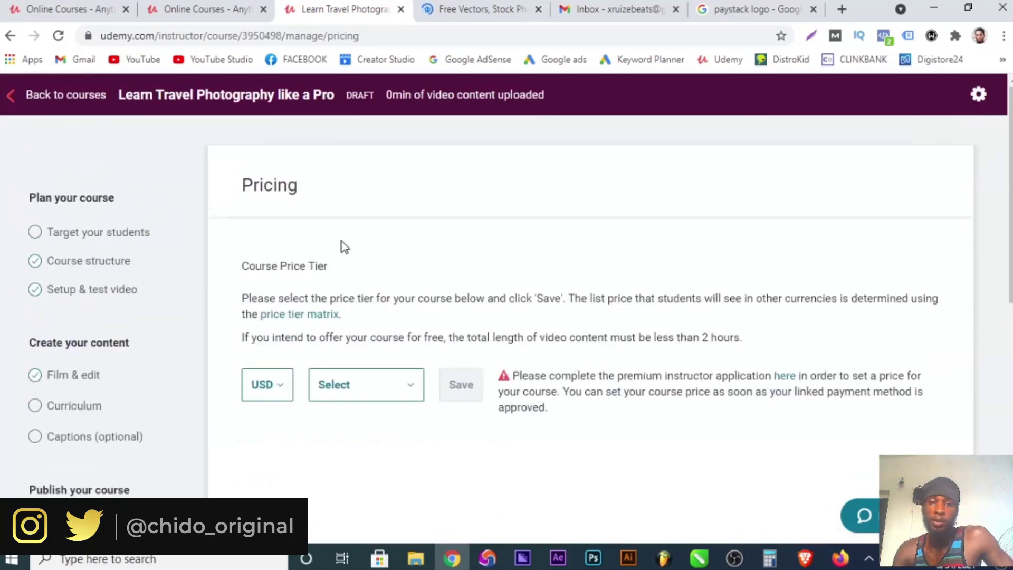
Set the course price to USD at the $19.99 (tier 1) tier.
{"action": "left_click", "coordinate": [267, 384]}
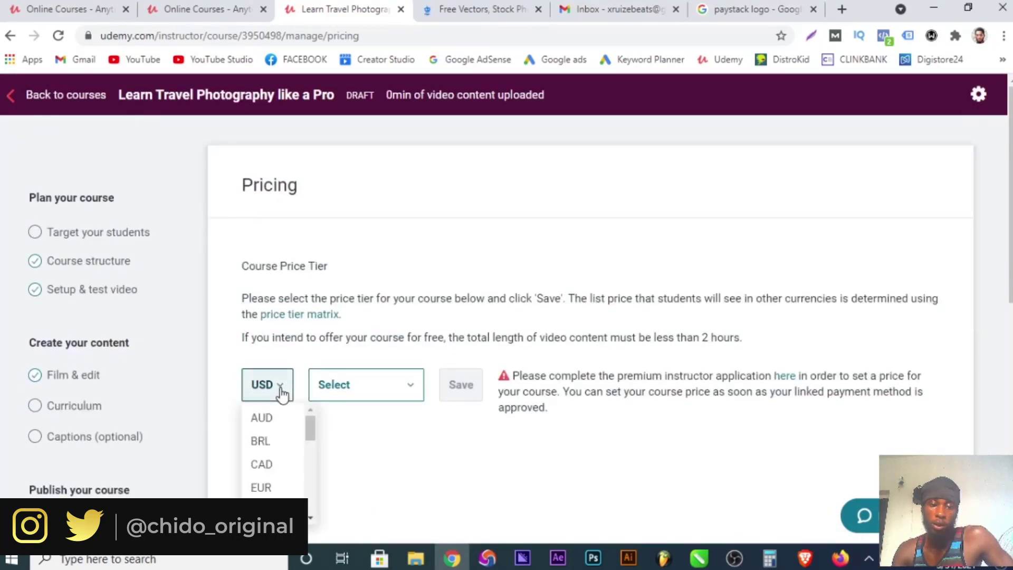
{"action": "left_click", "coordinate": [386, 389]}
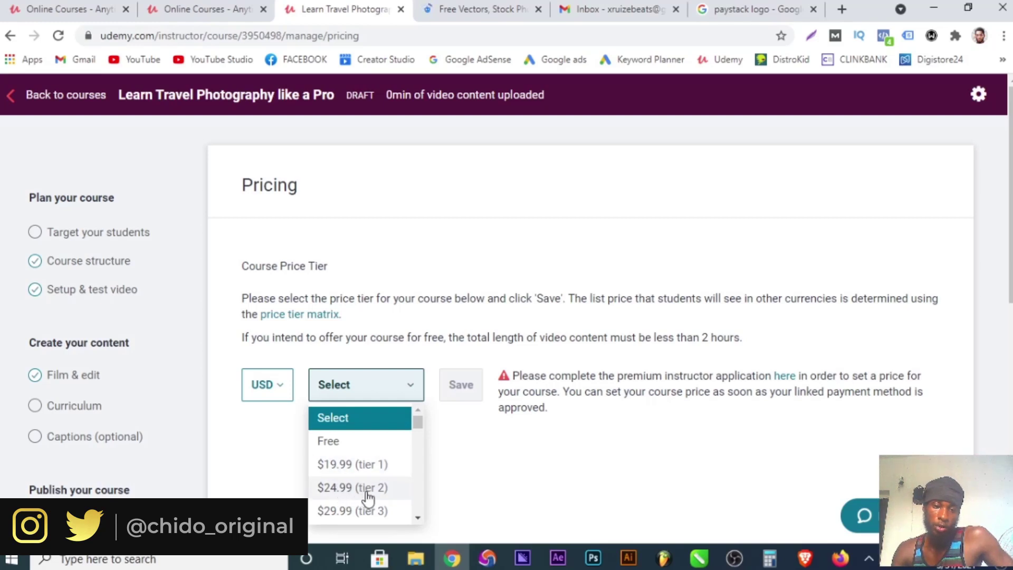
{"action": "scroll", "coordinate": [405, 480], "scroll_direction": "down", "scroll_amount": 10}
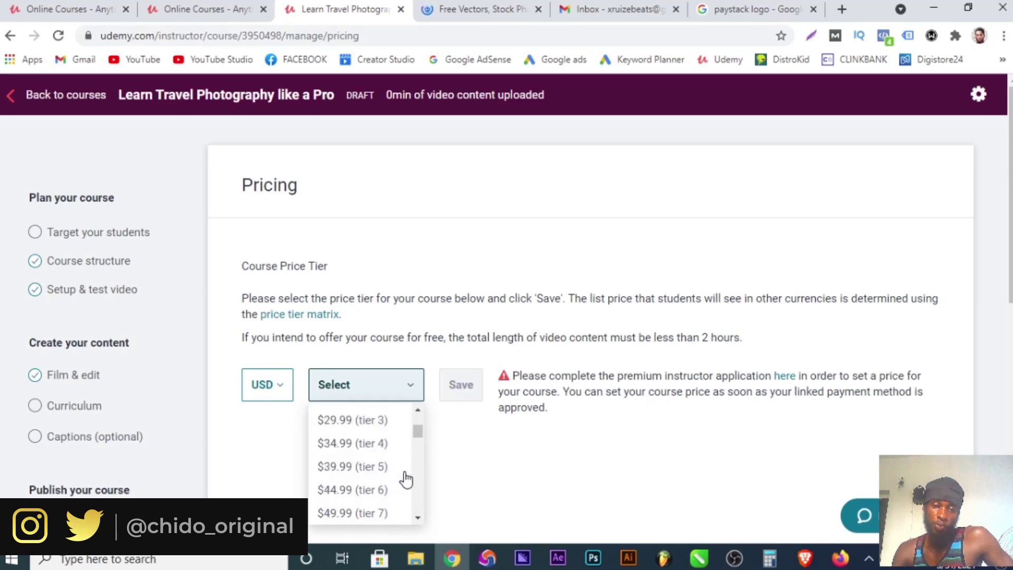
{"action": "scroll", "coordinate": [405, 480], "scroll_direction": "down", "scroll_amount": 2}
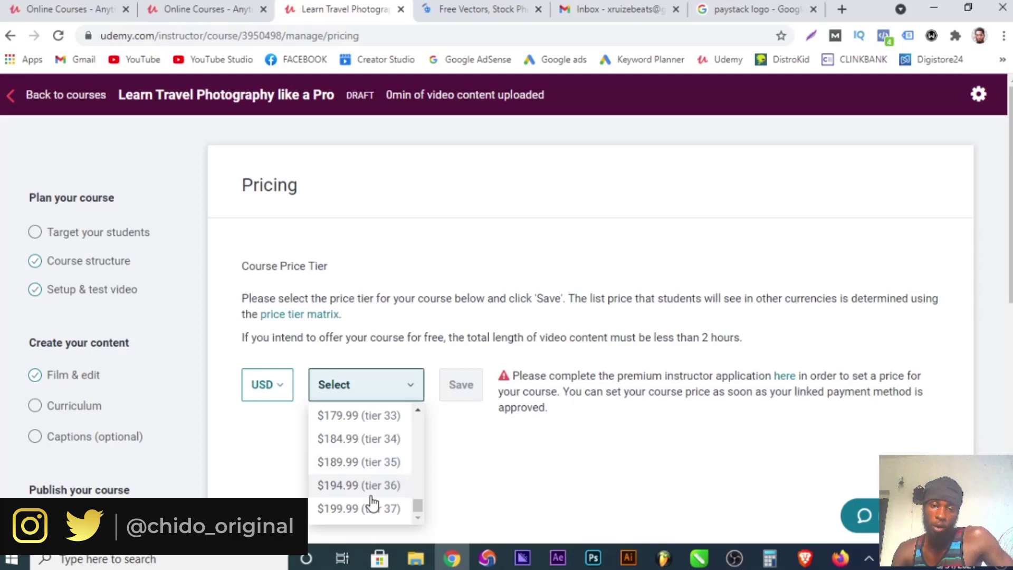
{"action": "scroll", "coordinate": [391, 520], "scroll_direction": "up", "scroll_amount": 5}
{"action": "scroll", "coordinate": [391, 519], "scroll_direction": "up", "scroll_amount": 6}
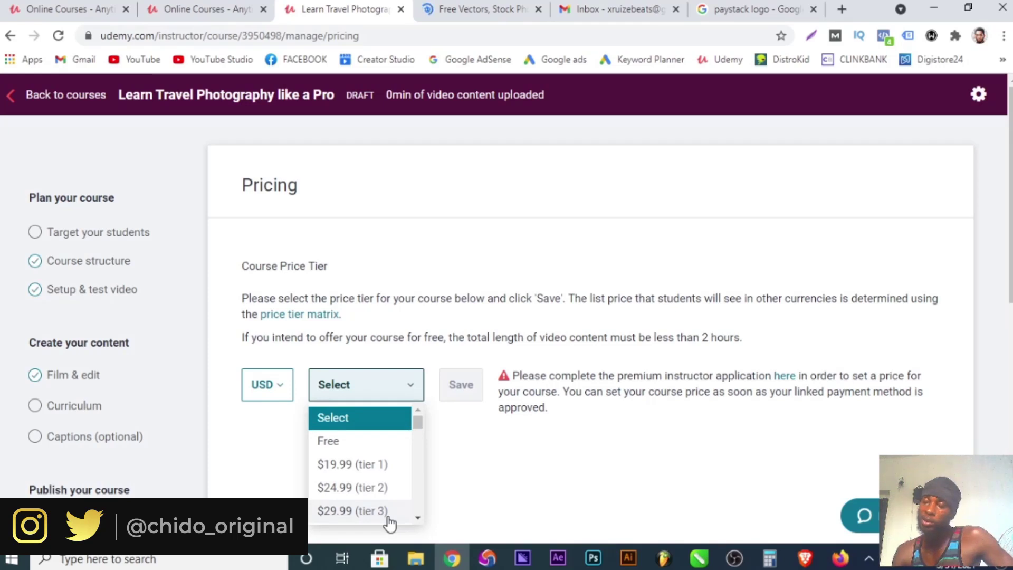
{"action": "left_click", "coordinate": [352, 466]}
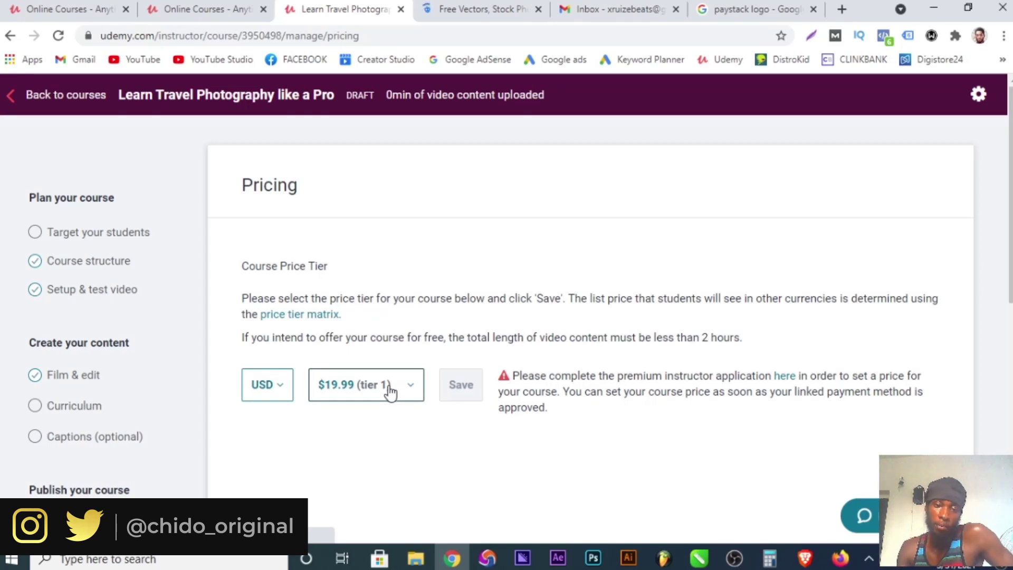
{"action": "left_click", "coordinate": [391, 393]}
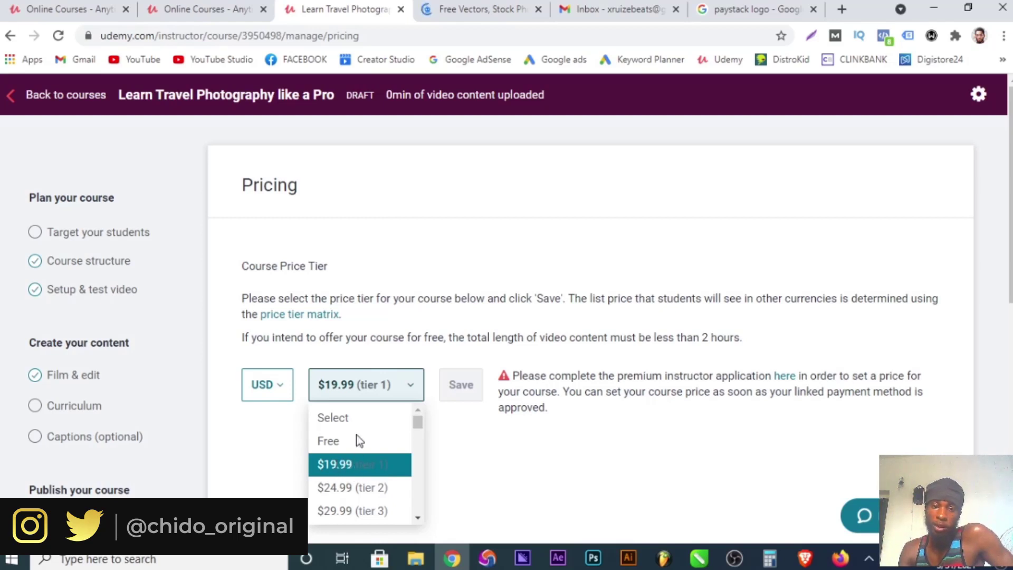
{"action": "left_click", "coordinate": [408, 395]}
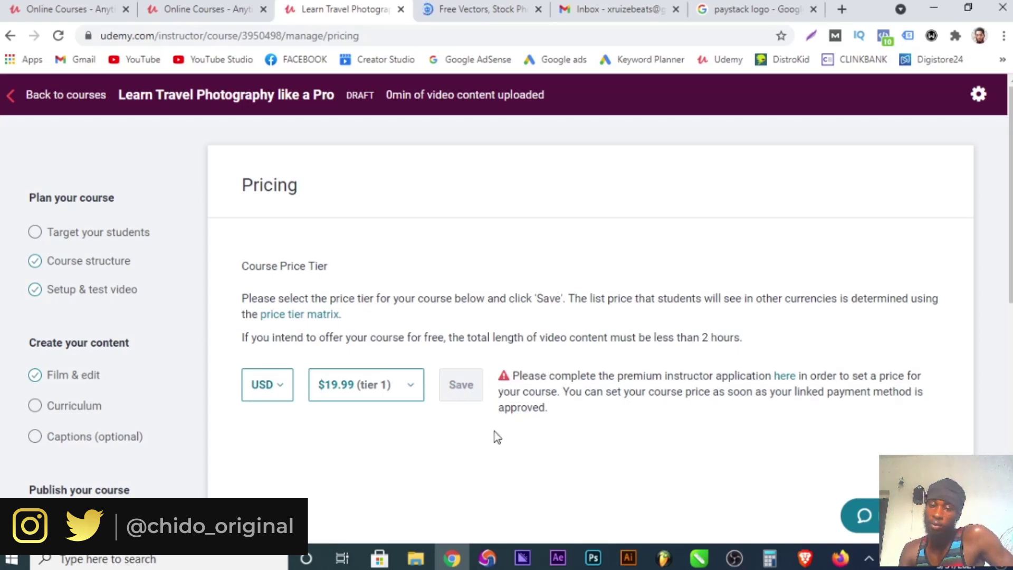
{"action": "scroll", "coordinate": [587, 413], "scroll_direction": "down", "scroll_amount": 3}
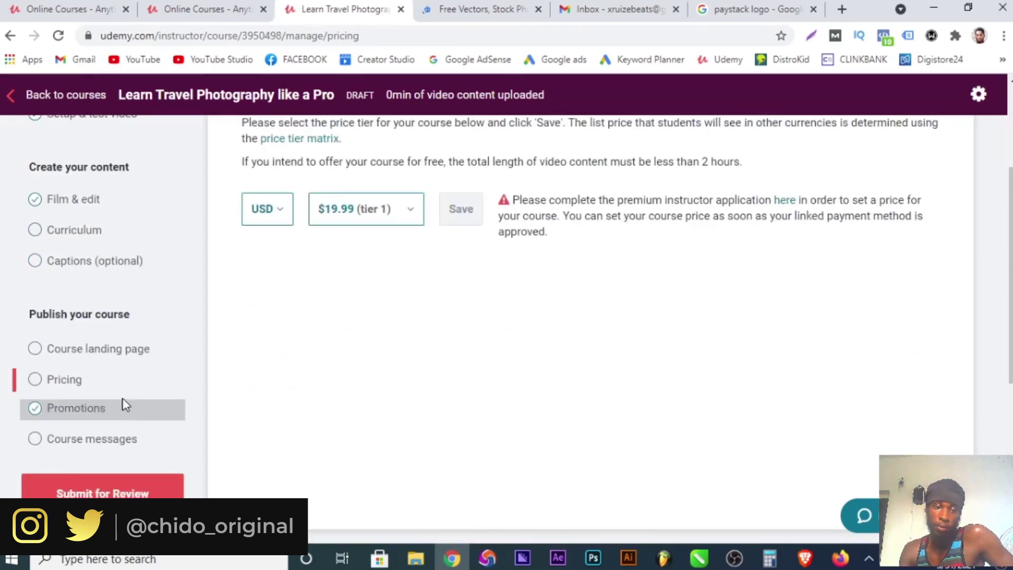
{"action": "left_click", "coordinate": [84, 409]}
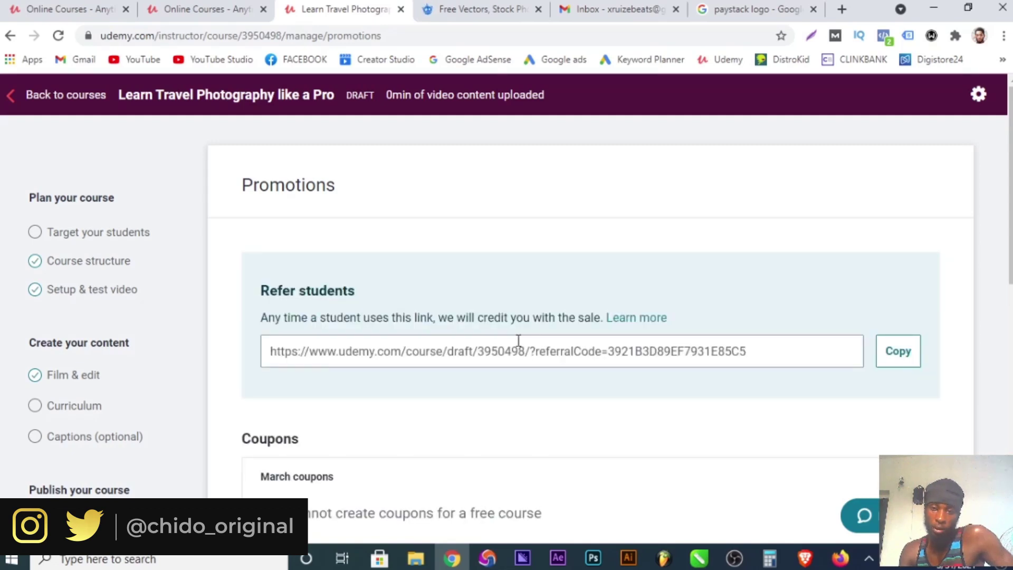
{"action": "left_click", "coordinate": [746, 350]}
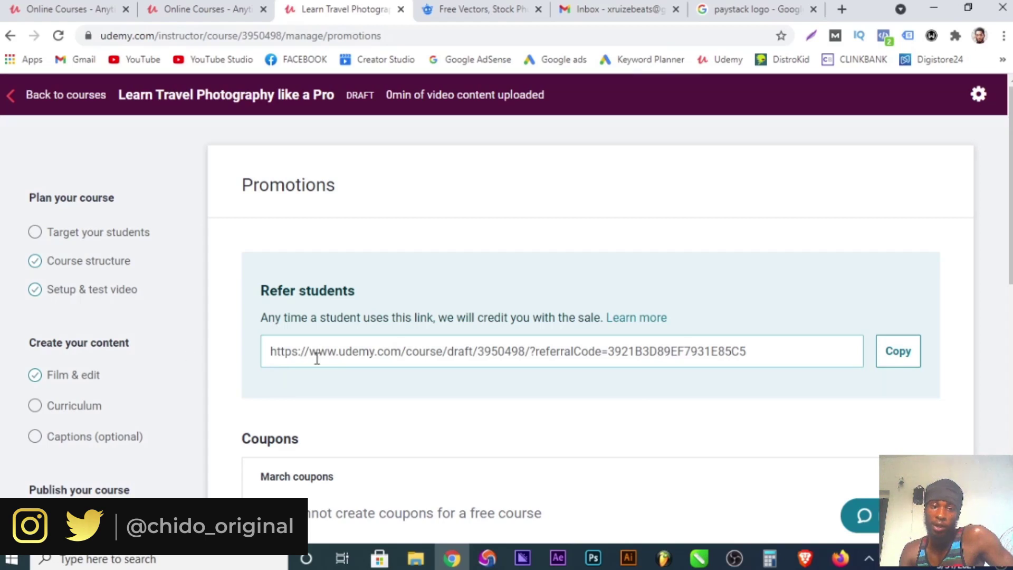
{"action": "left_click_drag", "start_coordinate": [270, 352], "coordinate": [900, 355]}
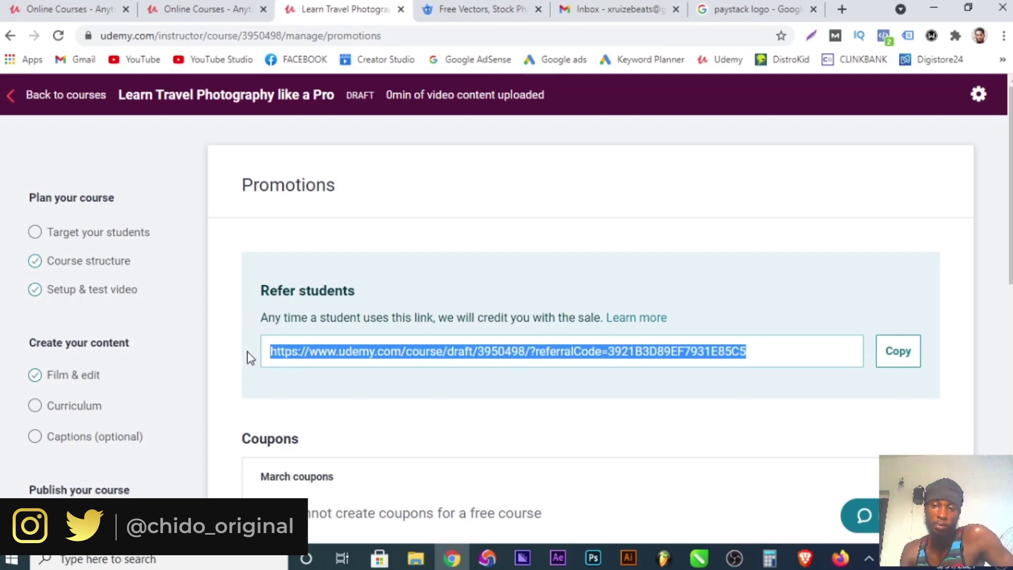
{"action": "scroll", "coordinate": [335, 376], "scroll_direction": "down", "scroll_amount": 3}
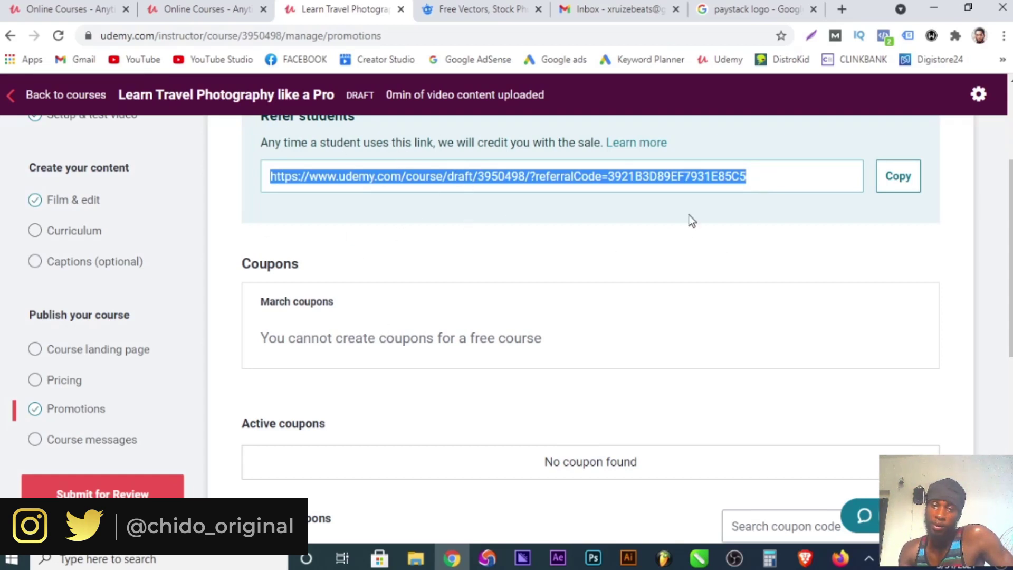
{"action": "scroll", "coordinate": [327, 362], "scroll_direction": "down", "scroll_amount": 3}
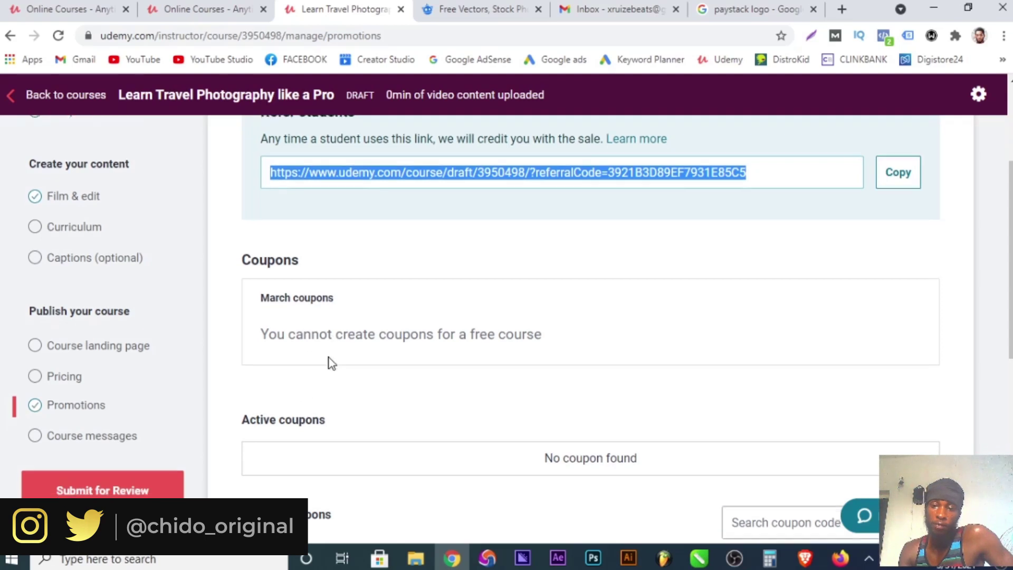
{"action": "scroll", "coordinate": [325, 368], "scroll_direction": "up", "scroll_amount": 3}
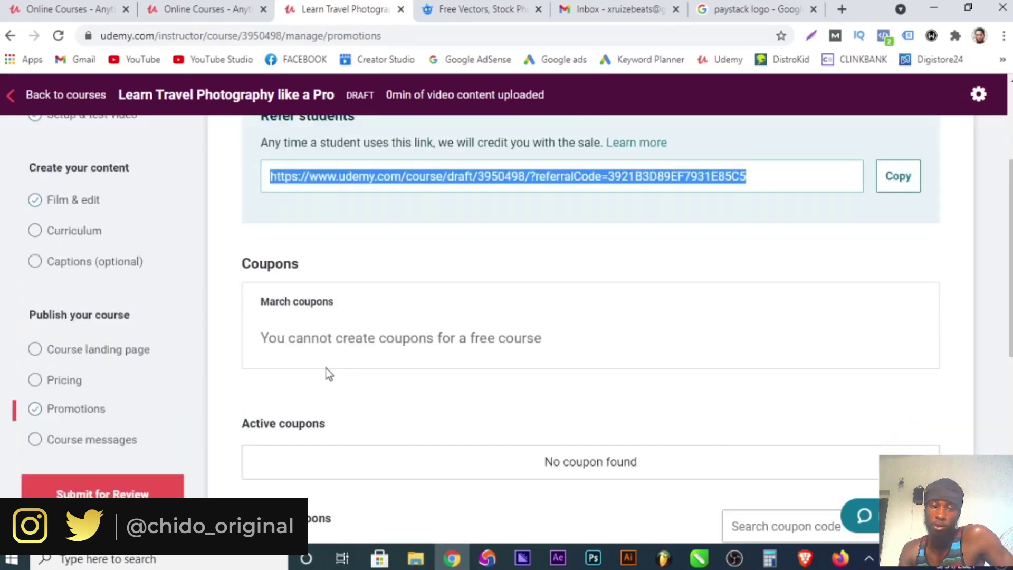
{"action": "left_click", "coordinate": [297, 323]}
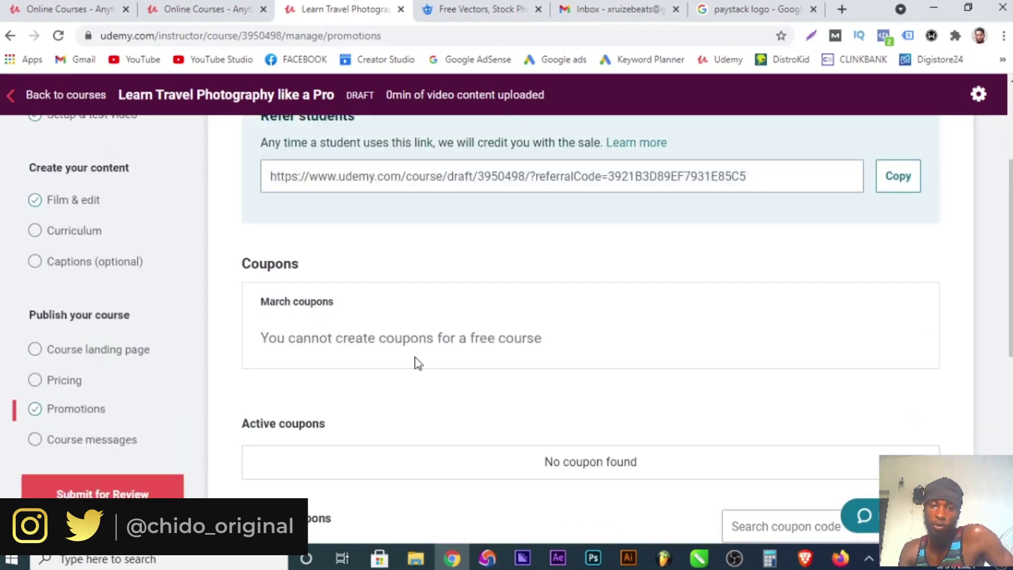
{"action": "triple_click", "coordinate": [485, 334]}
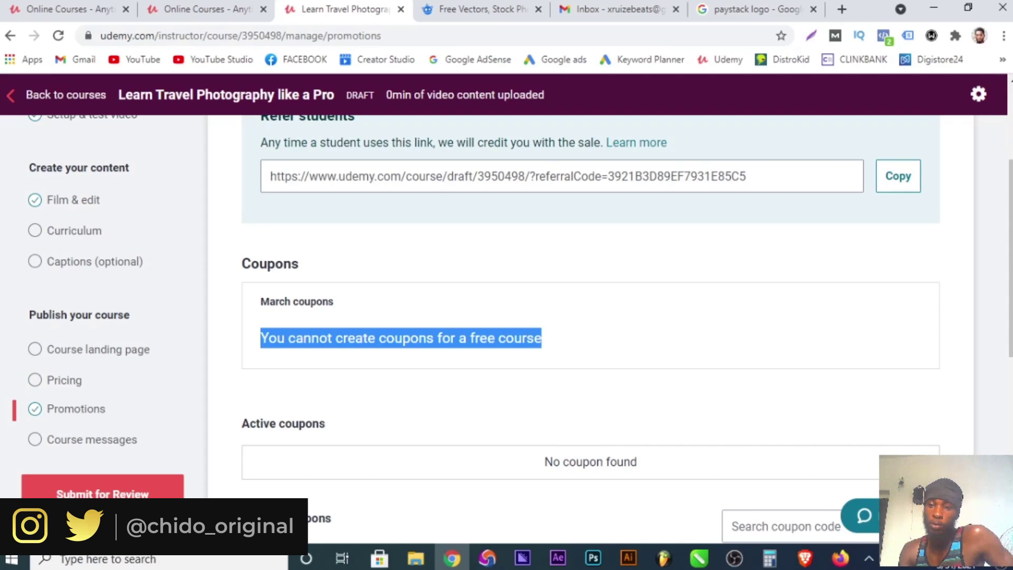
{"action": "scroll", "coordinate": [908, 396], "scroll_direction": "down", "scroll_amount": 6}
{"action": "scroll", "coordinate": [701, 323], "scroll_direction": "up", "scroll_amount": 6}
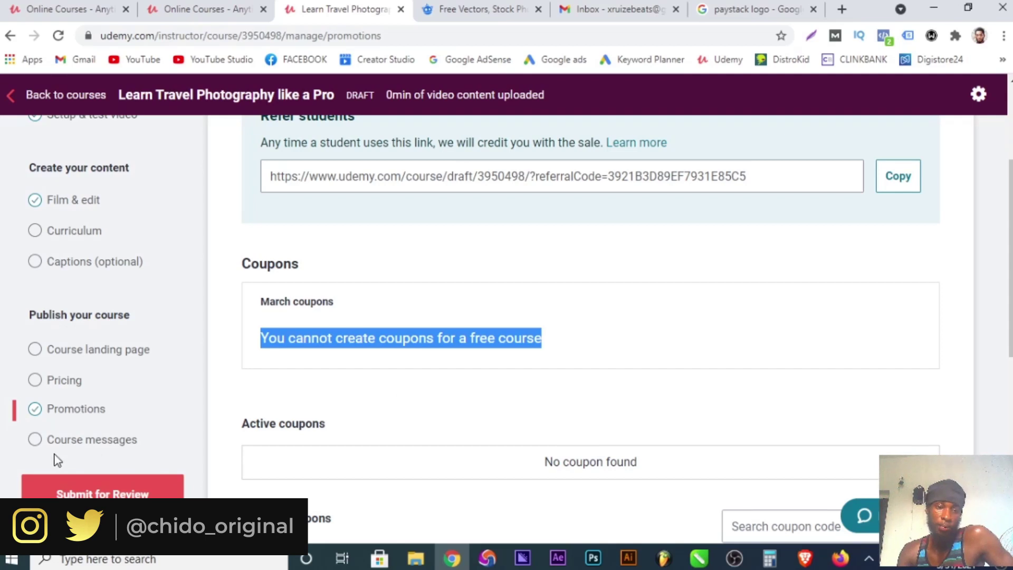
On Course messages, leave the Welcome and Congratulations messages blank, then head back to courses.
{"action": "left_click", "coordinate": [74, 441]}
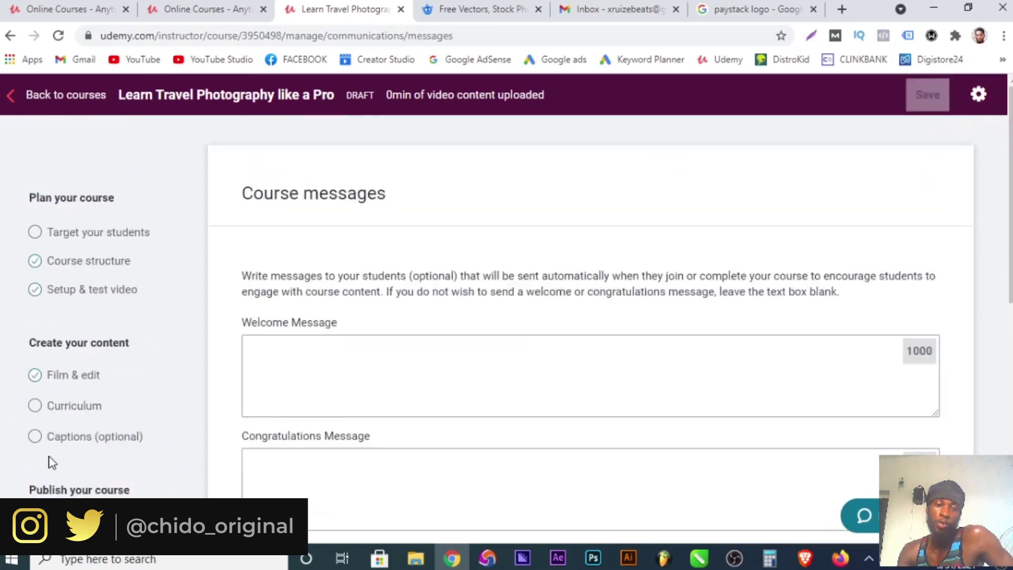
{"action": "left_click", "coordinate": [894, 394]}
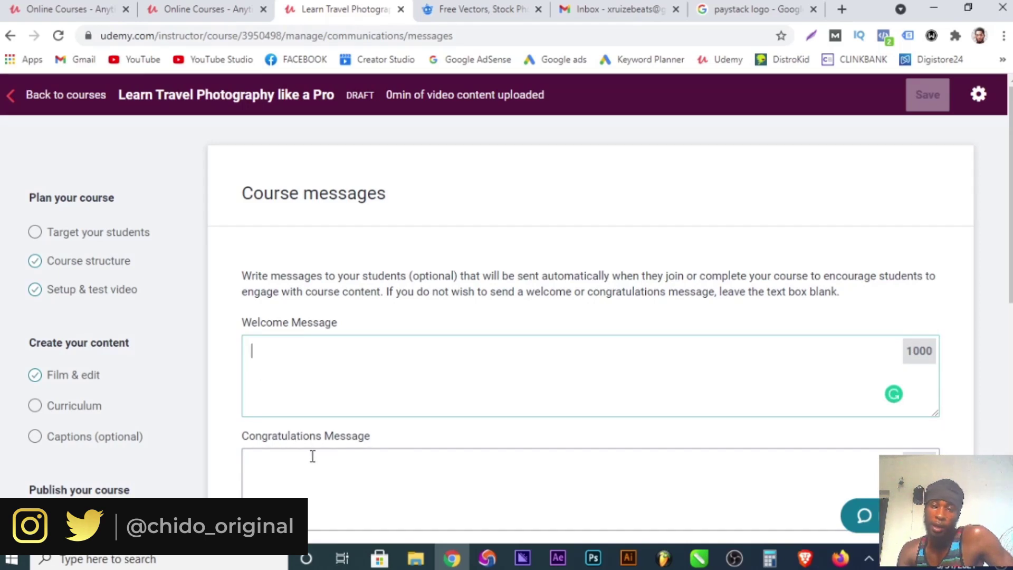
{"action": "left_click", "coordinate": [271, 467]}
{"action": "scroll", "coordinate": [548, 469], "scroll_direction": "down", "scroll_amount": 7}
{"action": "scroll", "coordinate": [549, 469], "scroll_direction": "down", "scroll_amount": 2}
{"action": "scroll", "coordinate": [568, 468], "scroll_direction": "up", "scroll_amount": 5}
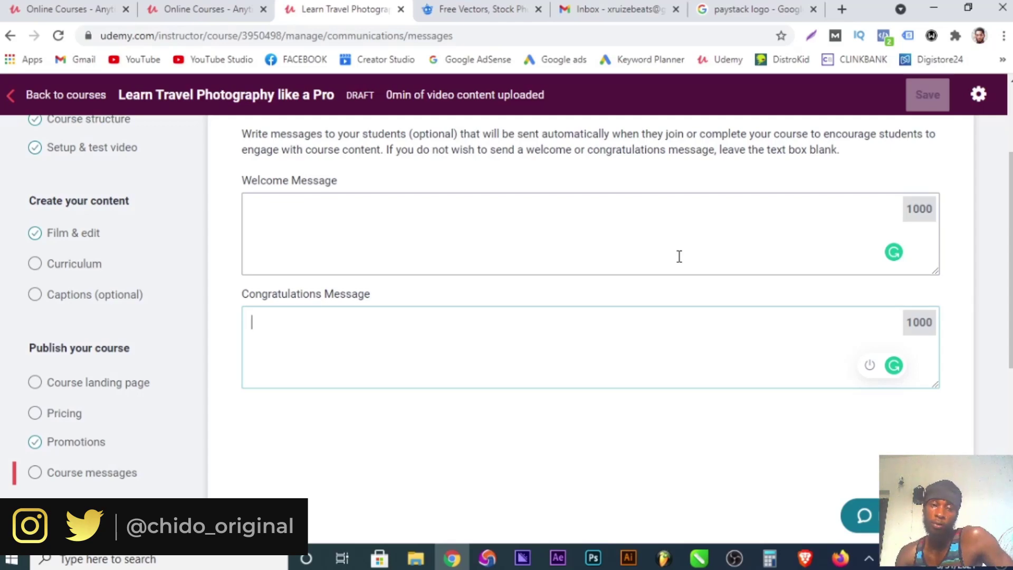
{"action": "scroll", "coordinate": [316, 381], "scroll_direction": "down", "scroll_amount": 6}
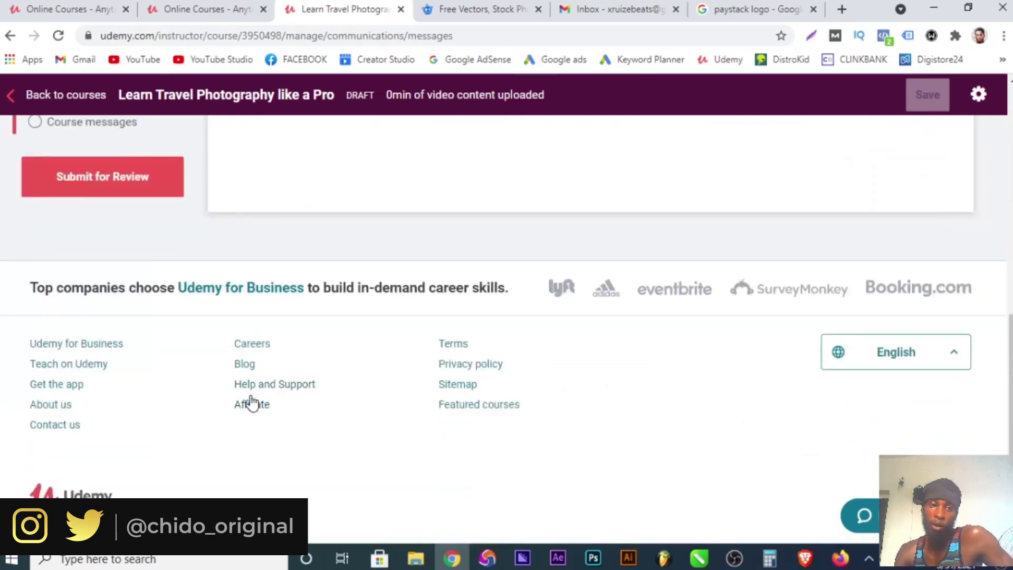
{"action": "scroll", "coordinate": [221, 409], "scroll_direction": "up", "scroll_amount": 3}
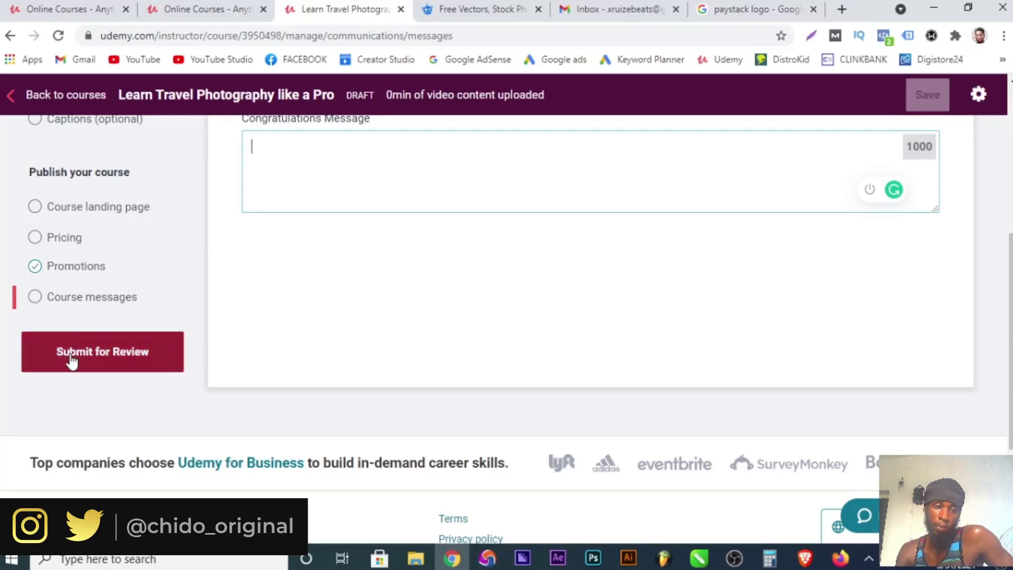
{"action": "scroll", "coordinate": [146, 391], "scroll_direction": "up", "scroll_amount": 5}
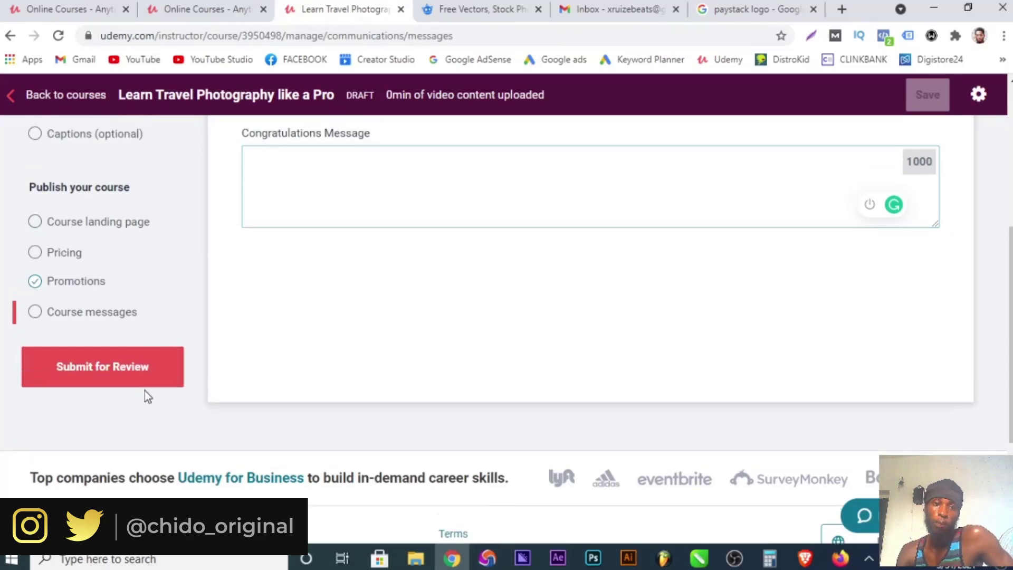
{"action": "scroll", "coordinate": [145, 392], "scroll_direction": "down", "scroll_amount": 9}
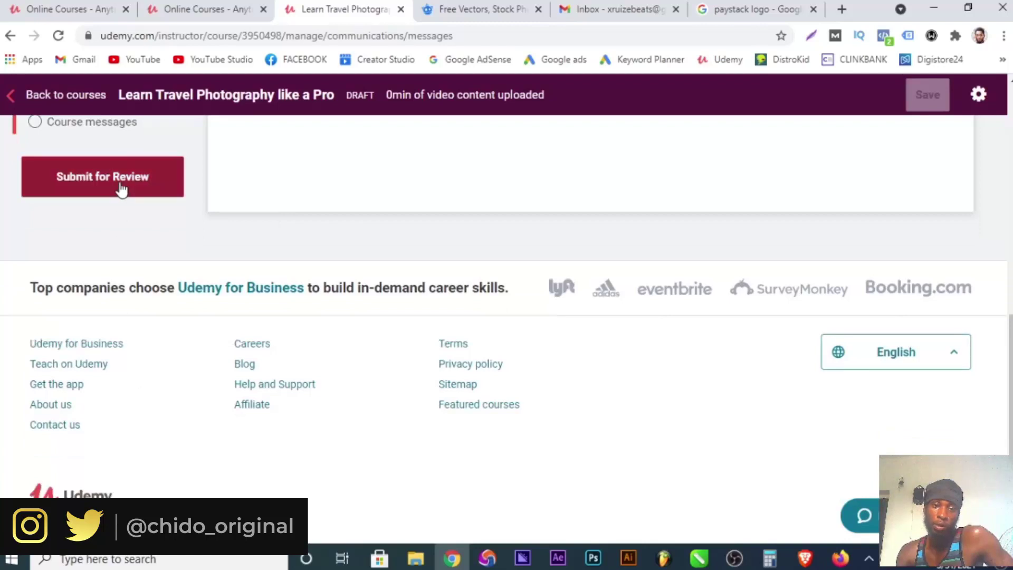
{"action": "scroll", "coordinate": [535, 373], "scroll_direction": "up", "scroll_amount": 6}
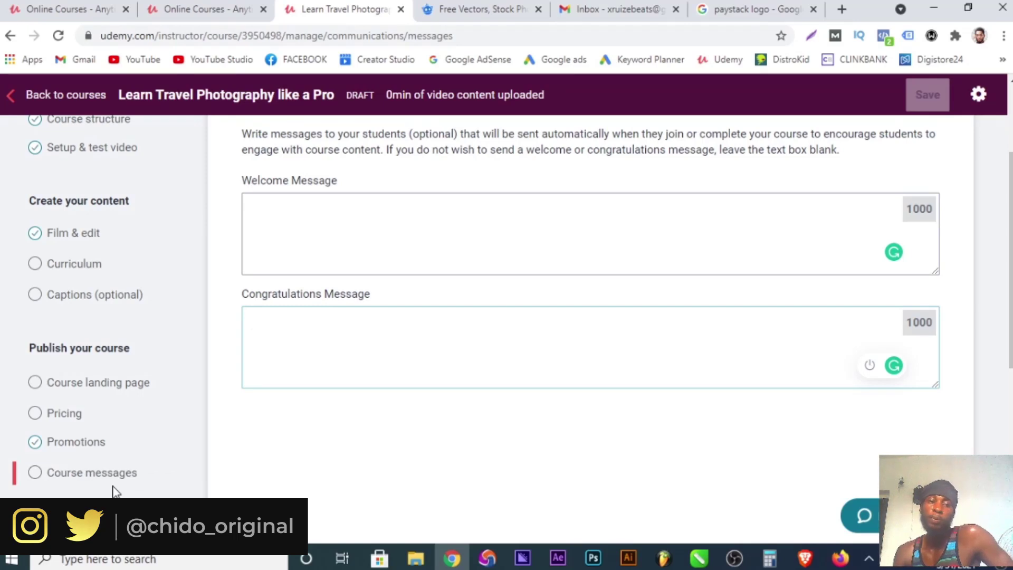
{"action": "scroll", "coordinate": [142, 338], "scroll_direction": "up", "scroll_amount": 3}
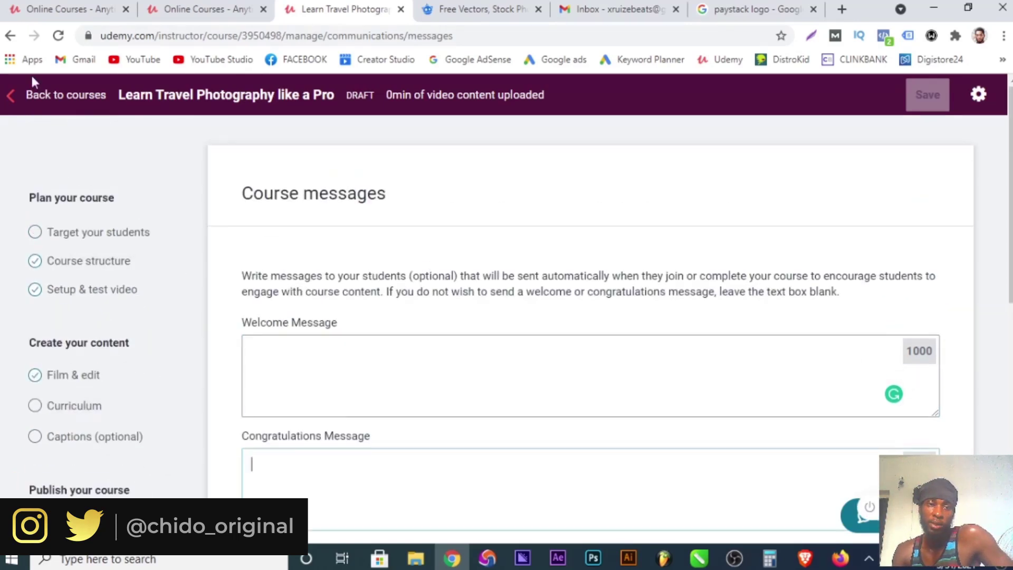
{"action": "left_click", "coordinate": [55, 113]}
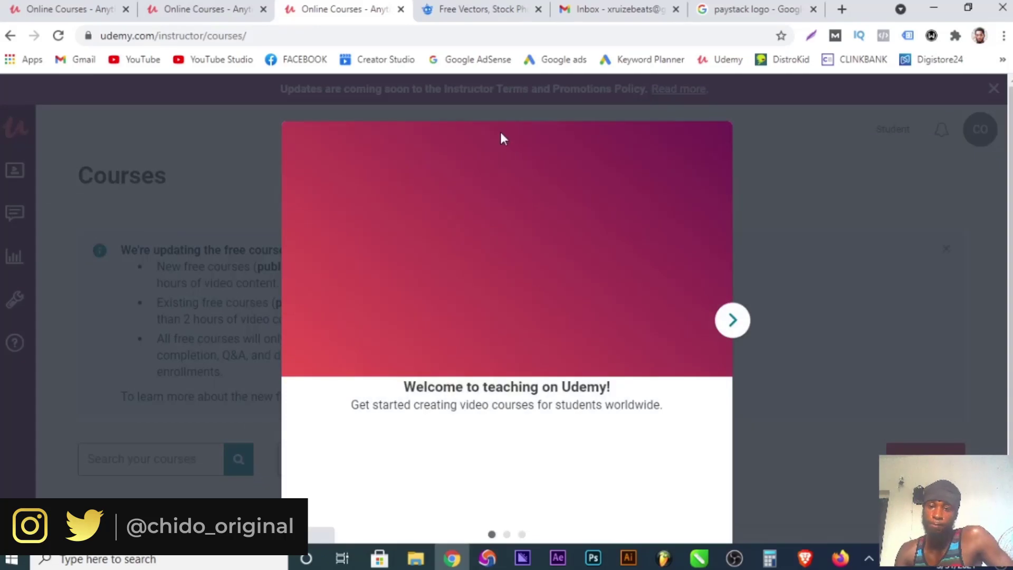
Step through the instructor welcome tour and dismiss it with Get started.
{"action": "left_click", "coordinate": [730, 320]}
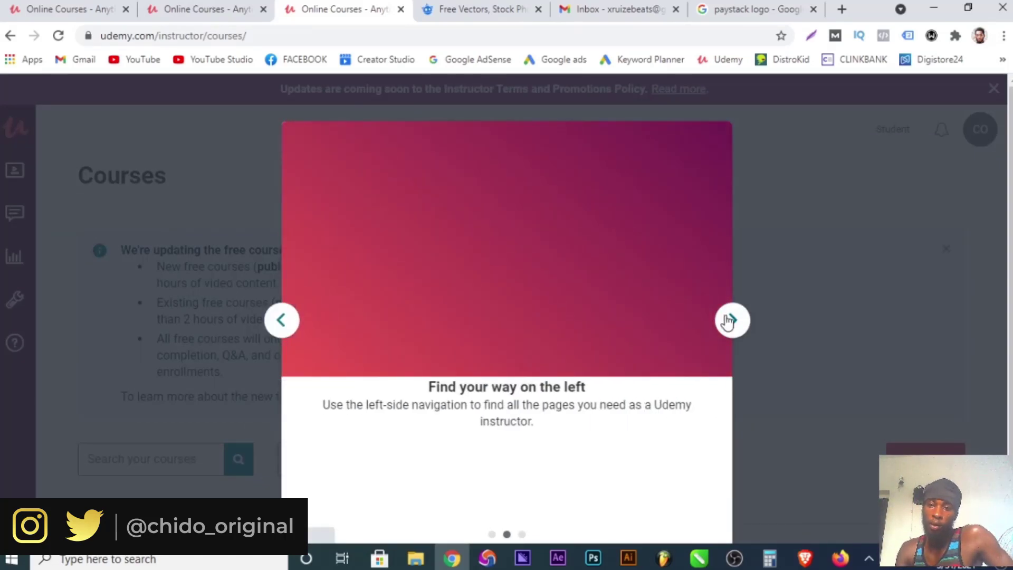
{"action": "left_click", "coordinate": [731, 319]}
{"action": "left_click", "coordinate": [865, 123]}
Scroll the Courses list to confirm 'Learn Travel Photography like a Pro' is listed as a draft.
{"action": "scroll", "coordinate": [532, 369], "scroll_direction": "down", "scroll_amount": 10}
{"action": "scroll", "coordinate": [529, 364], "scroll_direction": "down", "scroll_amount": 8}
{"action": "scroll", "coordinate": [527, 368], "scroll_direction": "up", "scroll_amount": 13}
{"action": "scroll", "coordinate": [531, 370], "scroll_direction": "up", "scroll_amount": 8}
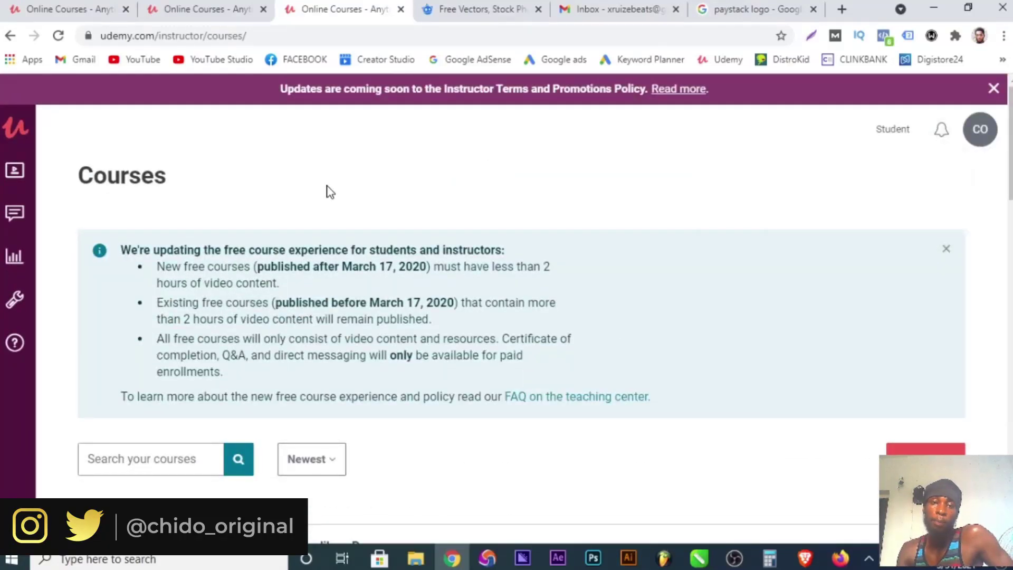
{"action": "scroll", "coordinate": [312, 225], "scroll_direction": "down", "scroll_amount": 15}
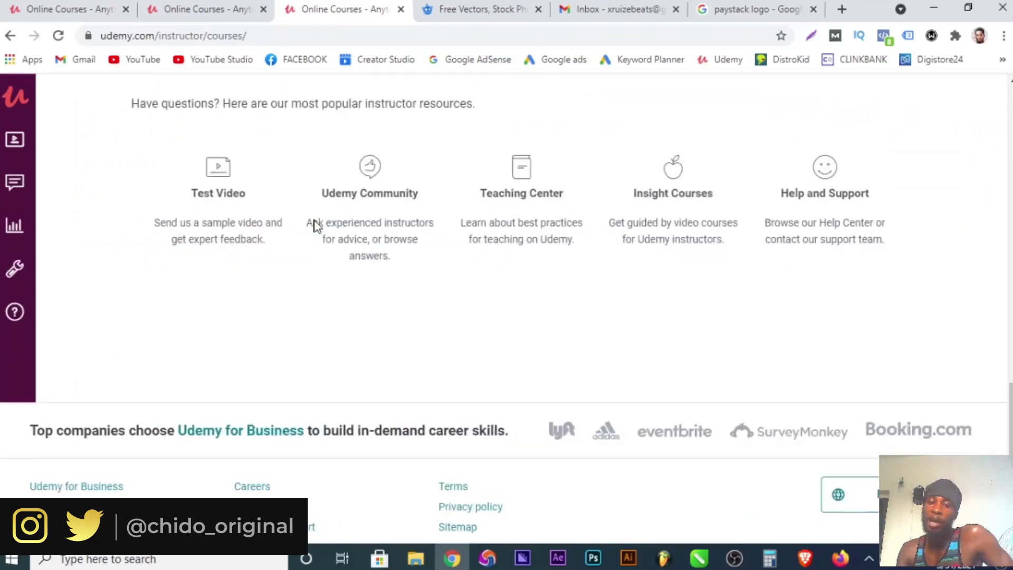
{"action": "scroll", "coordinate": [316, 227], "scroll_direction": "up", "scroll_amount": 12}
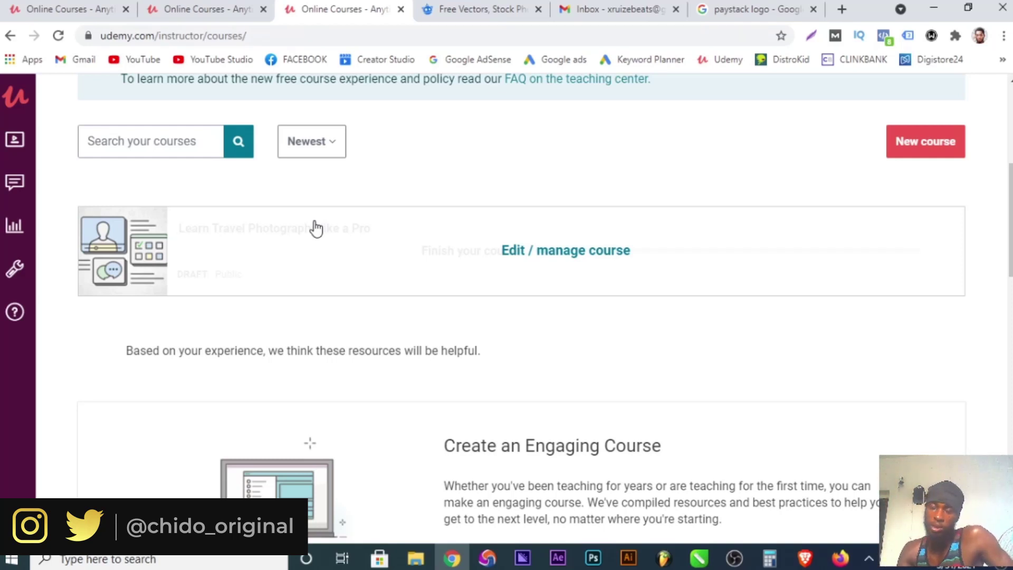
{"action": "scroll", "coordinate": [344, 259], "scroll_direction": "up", "scroll_amount": 6}
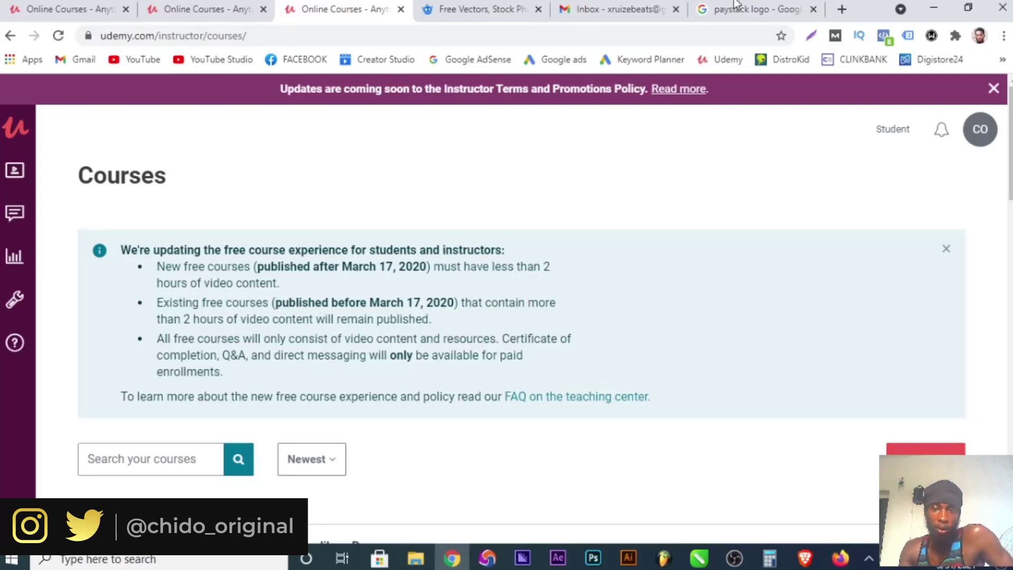
{"action": "scroll", "coordinate": [640, 263], "scroll_direction": "down", "scroll_amount": 3}
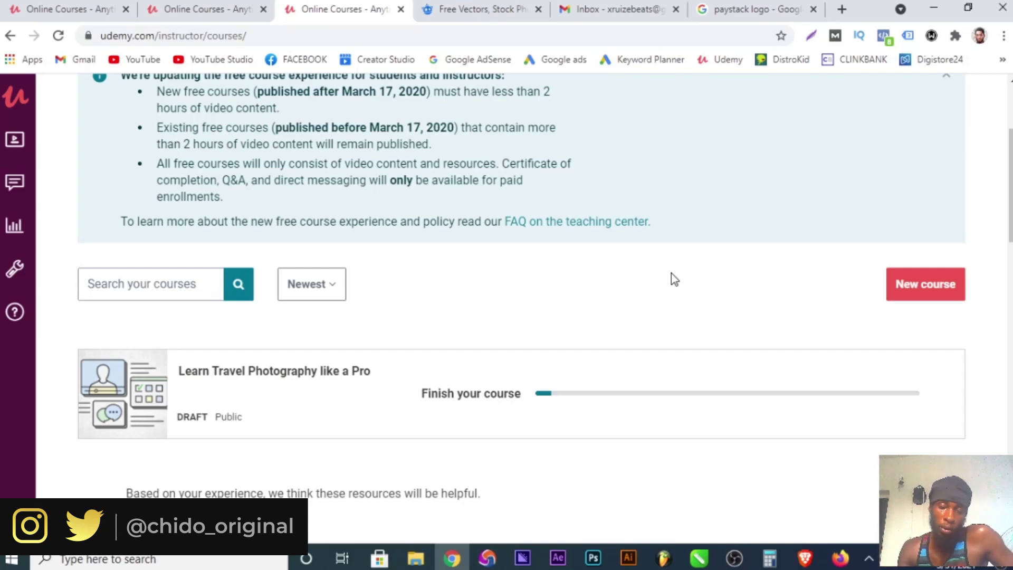
{"action": "scroll", "coordinate": [692, 348], "scroll_direction": "down", "scroll_amount": 5}
{"action": "scroll", "coordinate": [686, 407], "scroll_direction": "down", "scroll_amount": 10}
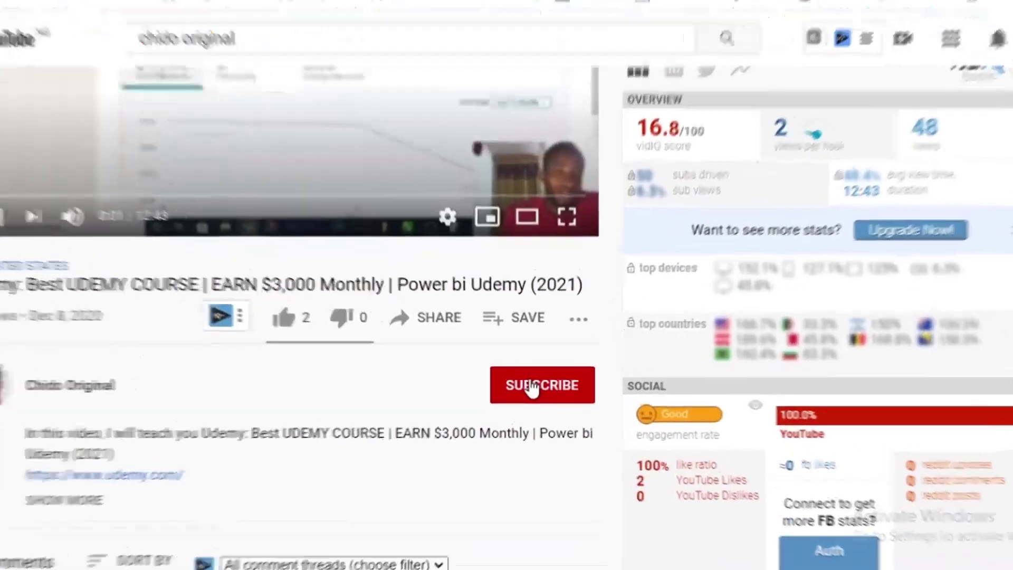
Subscribe to the channel with notifications set to All.
{"action": "left_click", "coordinate": [533, 389]}
{"action": "left_click", "coordinate": [578, 385]}
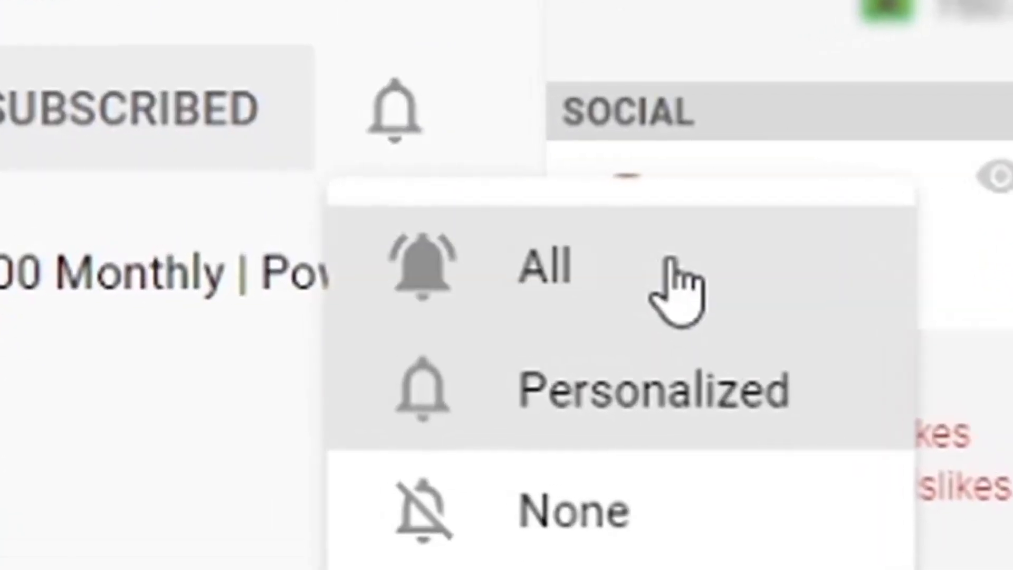
{"action": "left_click", "coordinate": [667, 263]}
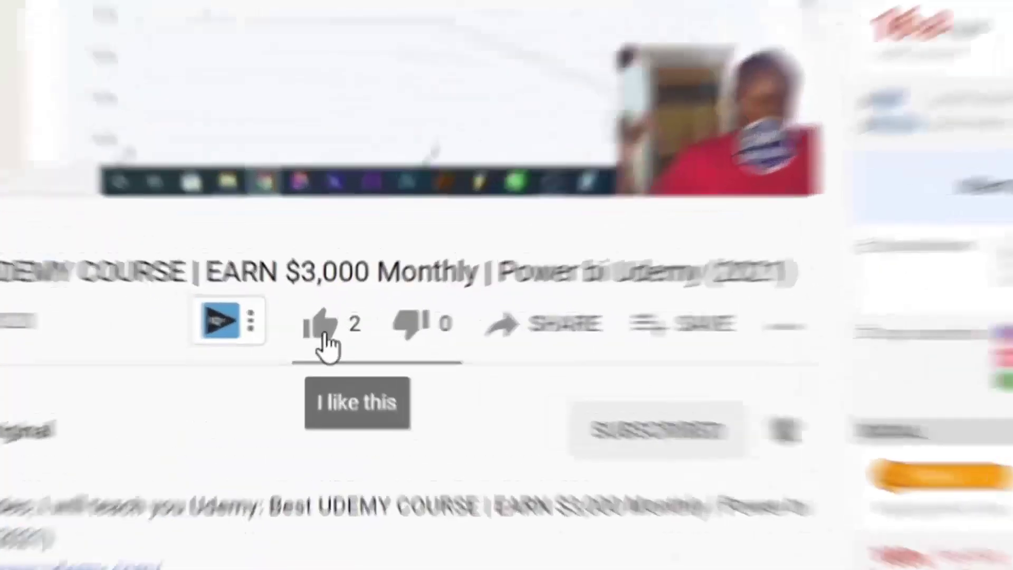
Like the video and begin a comment 'the is an awesome informative vi'.
{"action": "left_click", "coordinate": [329, 333]}
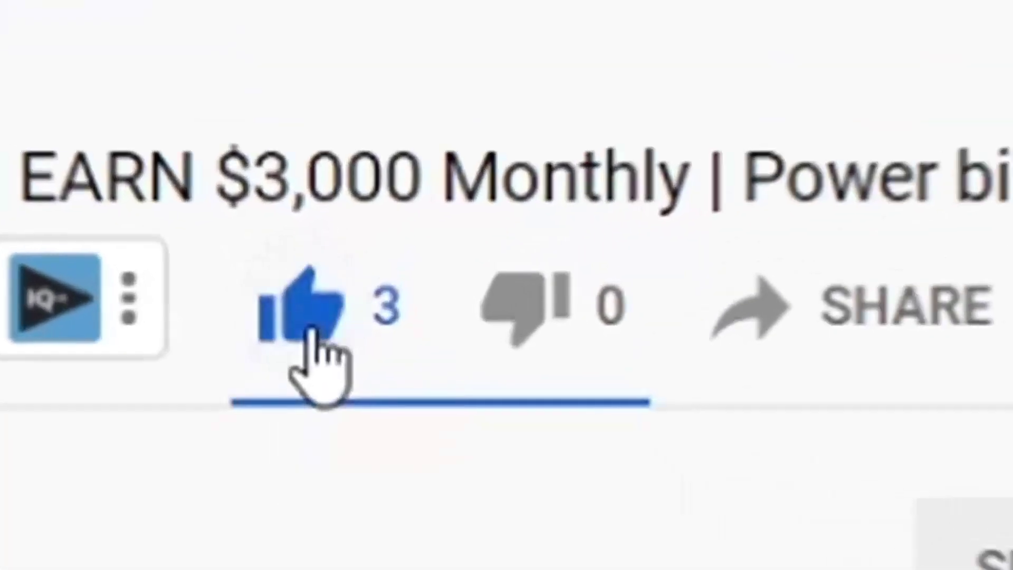
{"action": "left_click", "coordinate": [140, 221]}
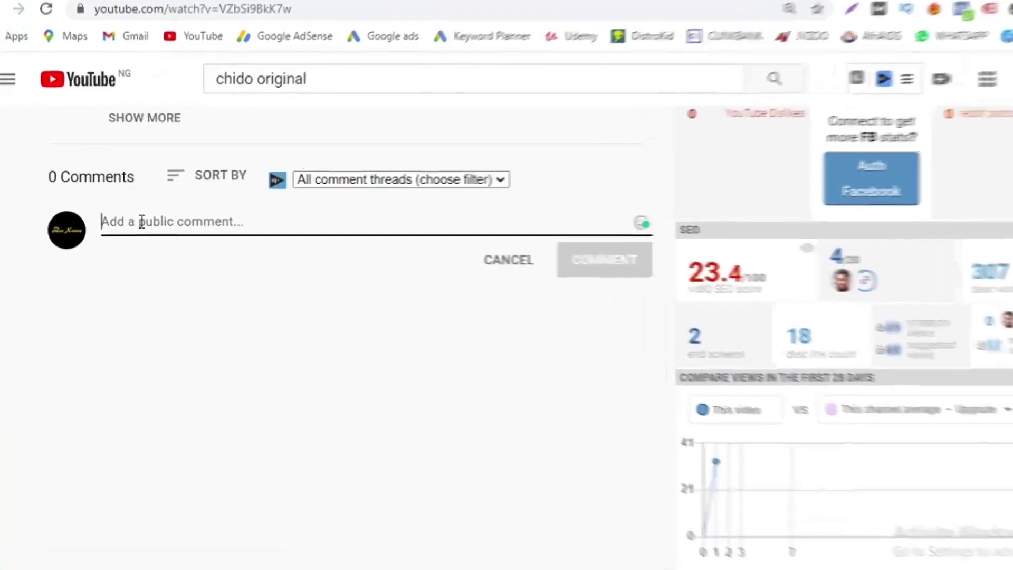
{"action": "type", "text": "the is an awesome informative vi"}
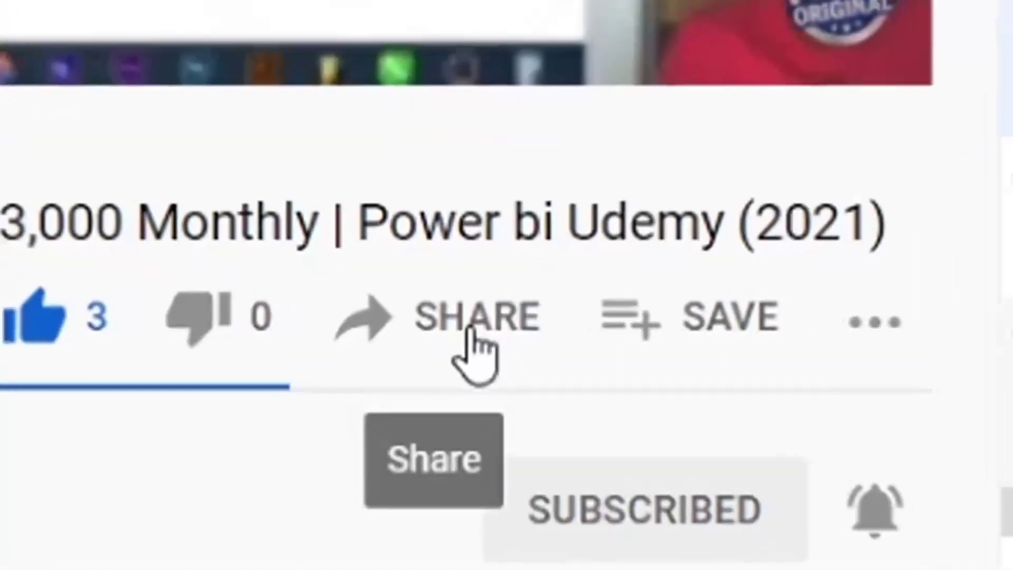
Copy the video's share link and open the channel's Videos list.
{"action": "left_click", "coordinate": [478, 343]}
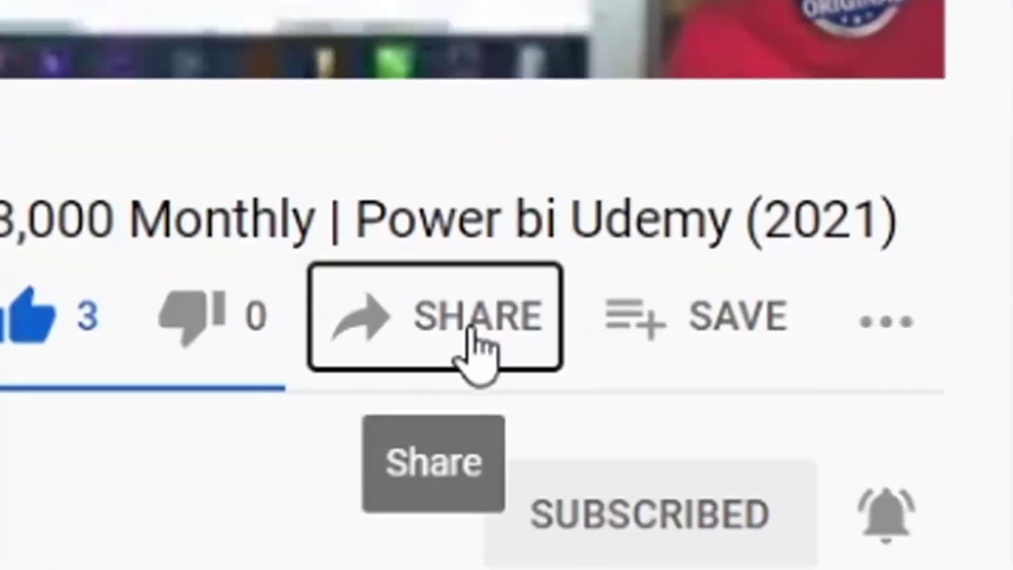
{"action": "left_click", "coordinate": [763, 365]}
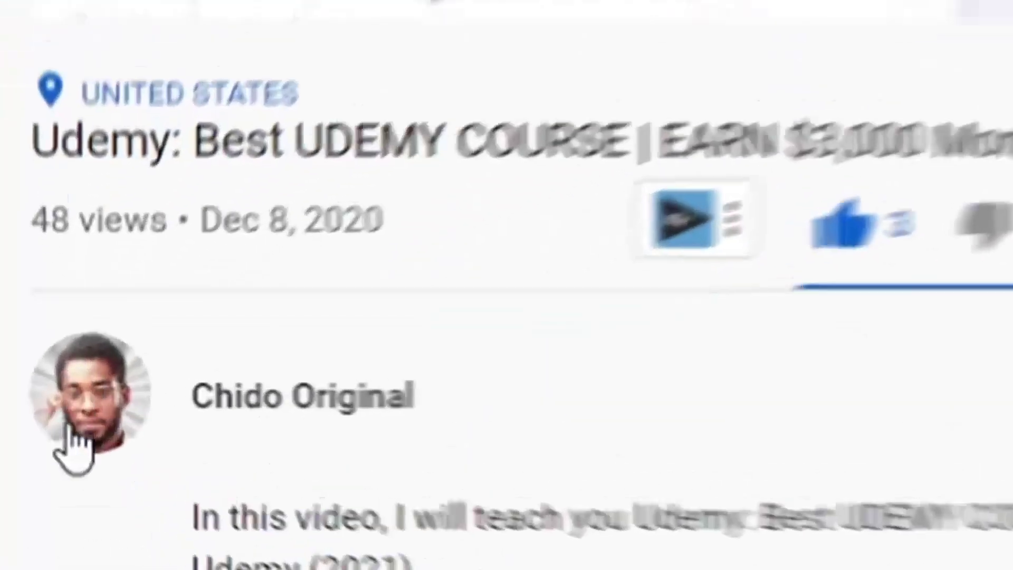
{"action": "left_click", "coordinate": [100, 392]}
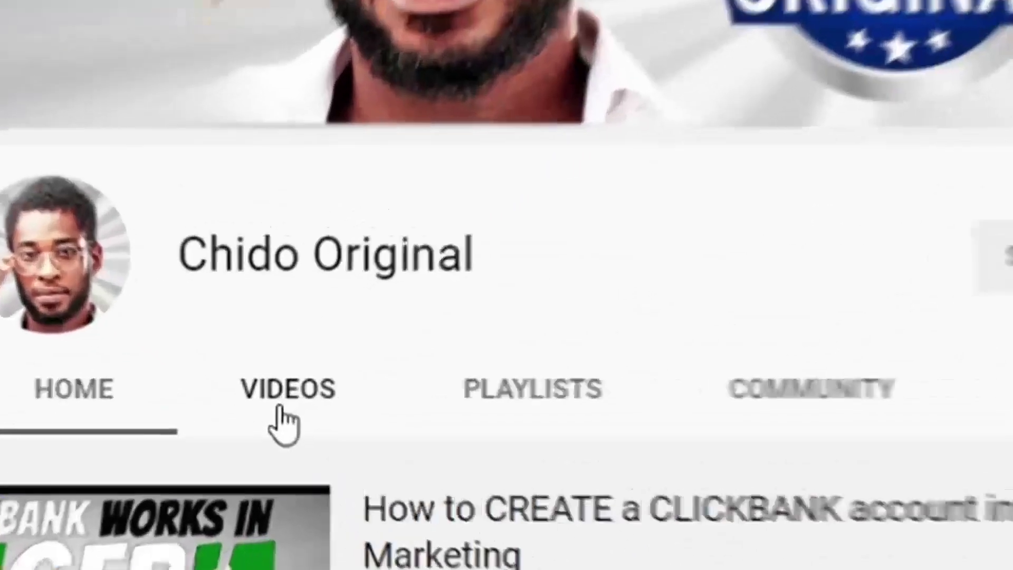
{"action": "left_click", "coordinate": [278, 409]}
{"action": "scroll", "coordinate": [385, 364], "scroll_direction": "down", "scroll_amount": 10}
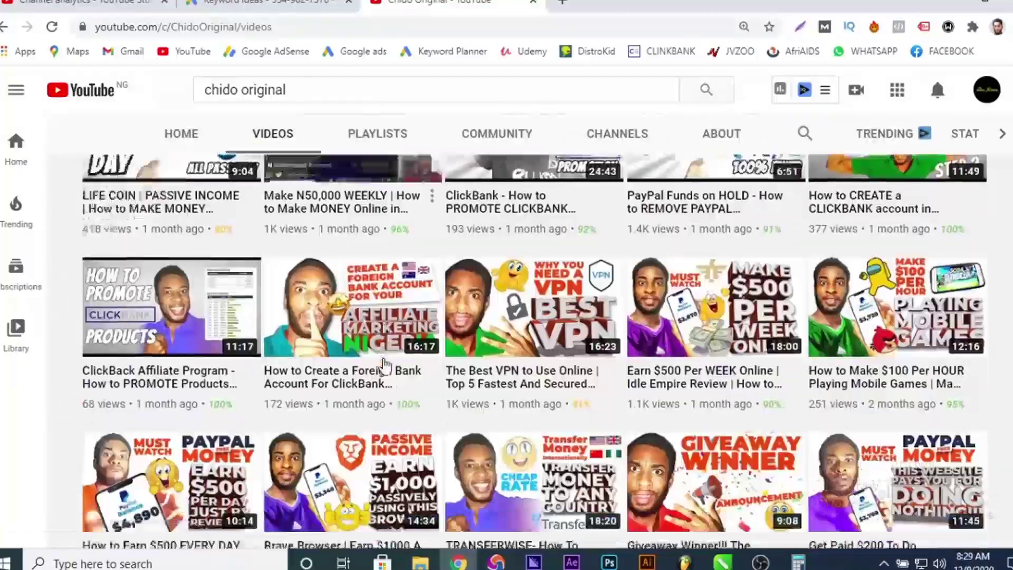